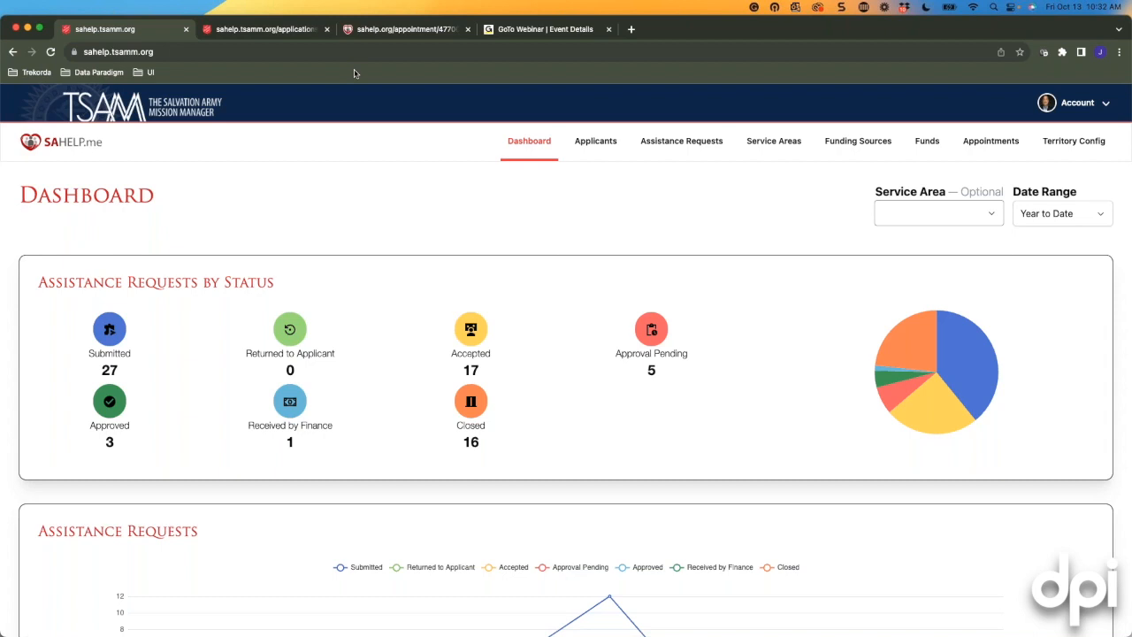
Open the applicant's in-progress application record and review its application summary and requested utility assistance.
left_click(242, 30)
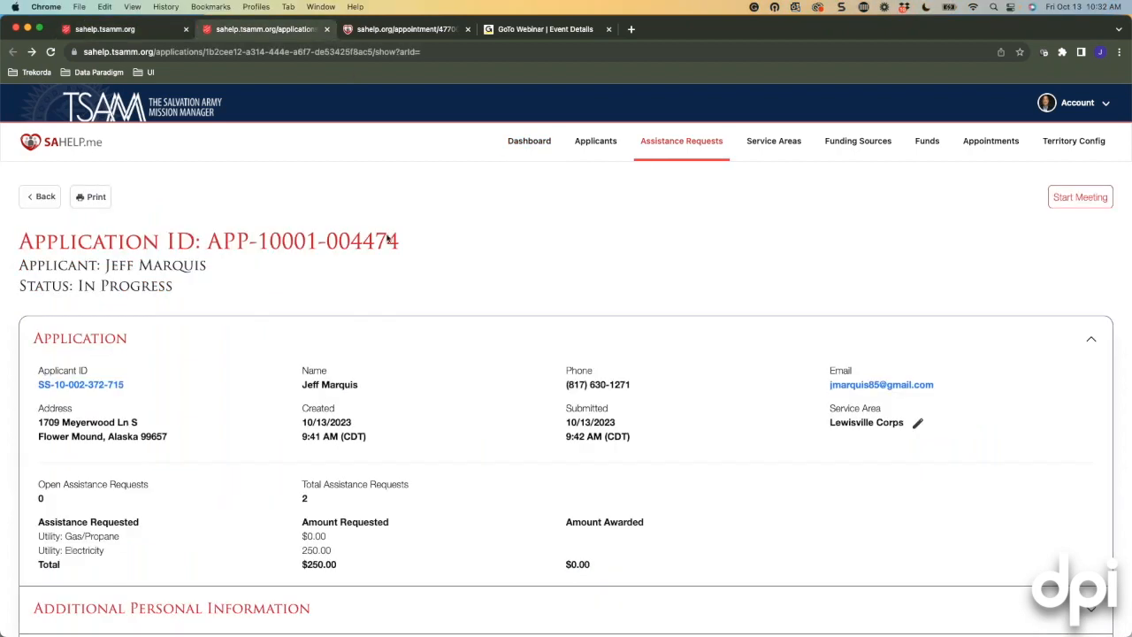
scroll(484, 274, "down", 2)
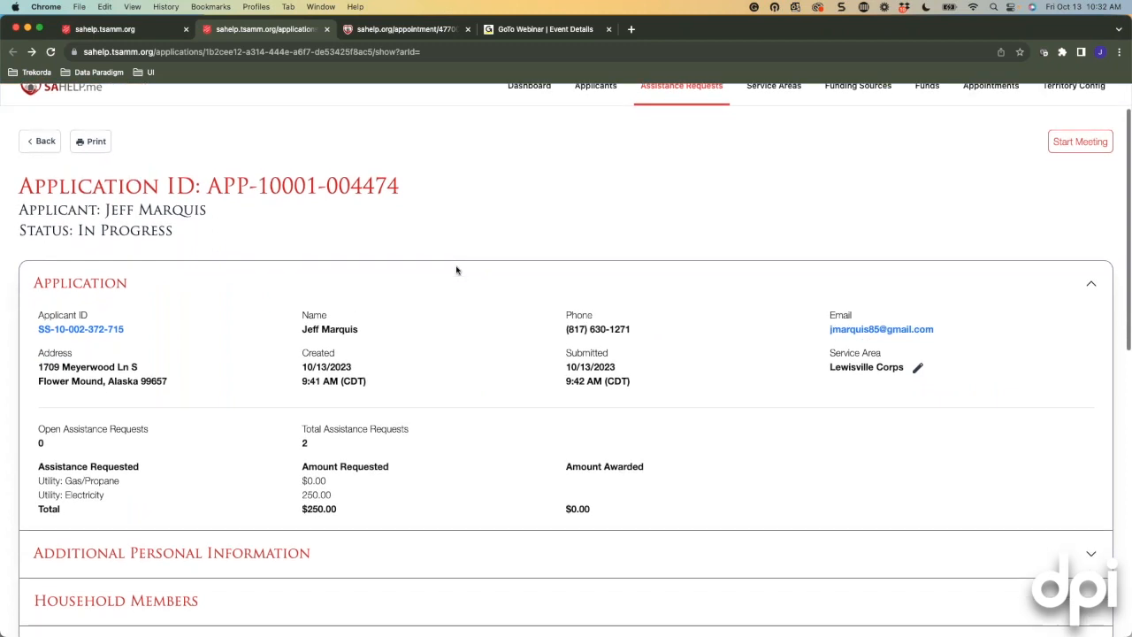
scroll(456, 270, "down", 3)
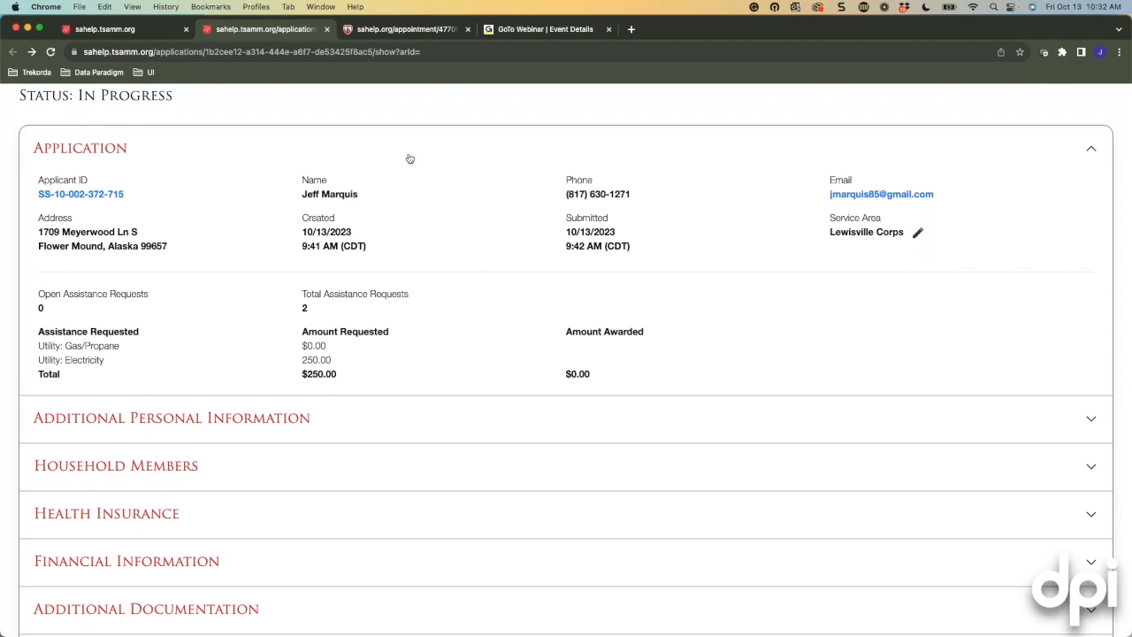
On the applicant's meeting invitation page, choose Video Conference and In Person as the meeting types and proceed to date selection.
left_click(402, 29)
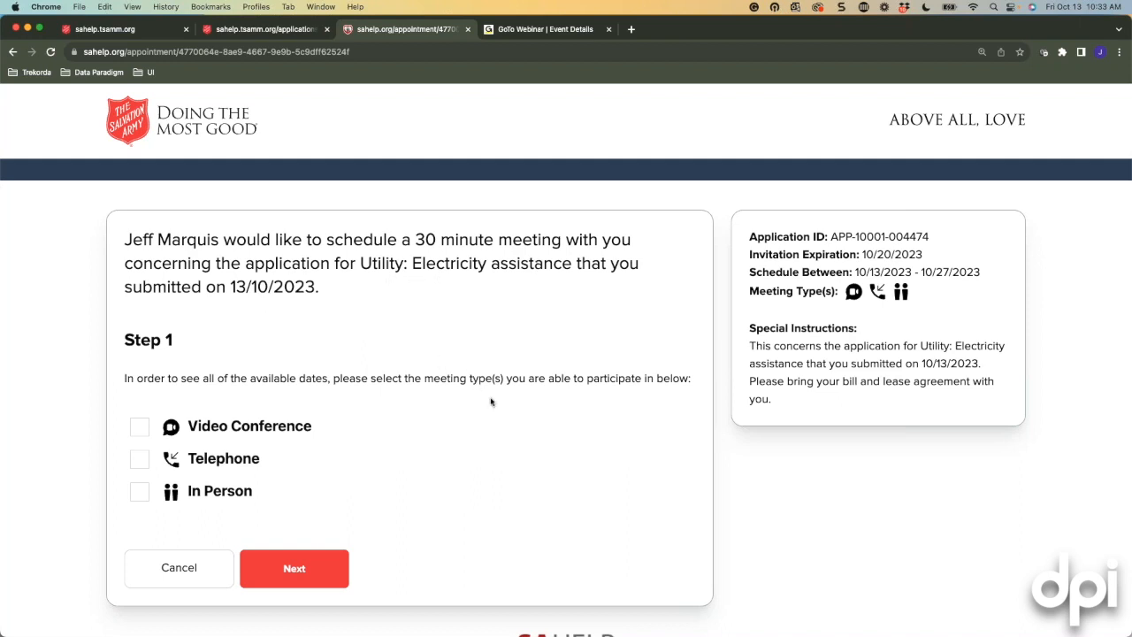
scroll(495, 409, "down", 1)
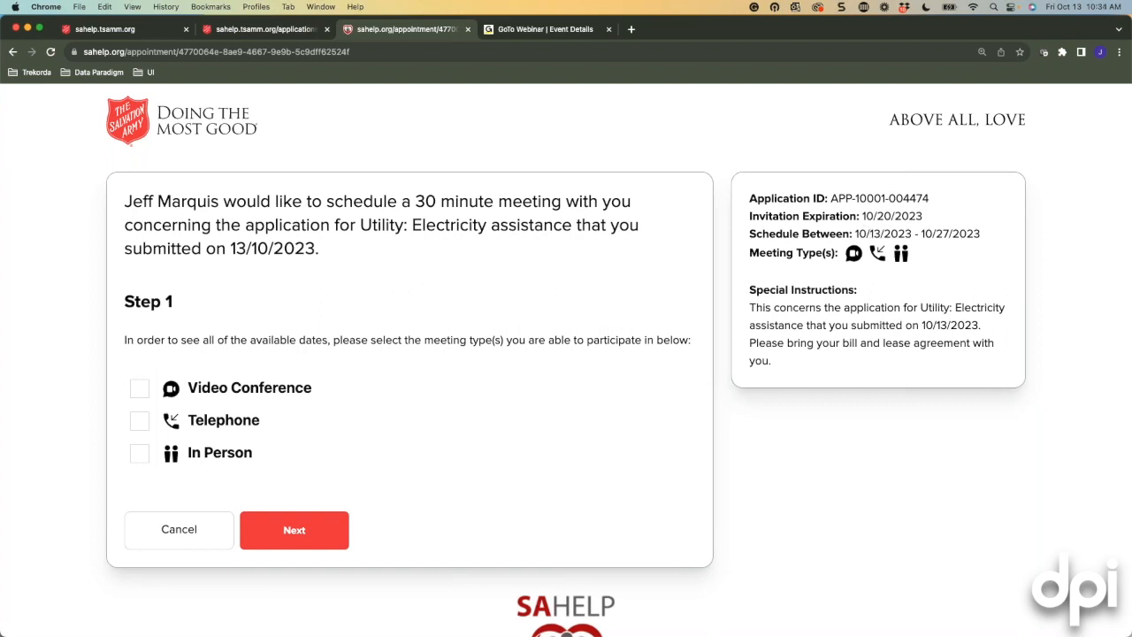
mouse_move(855, 255)
left_click(135, 390)
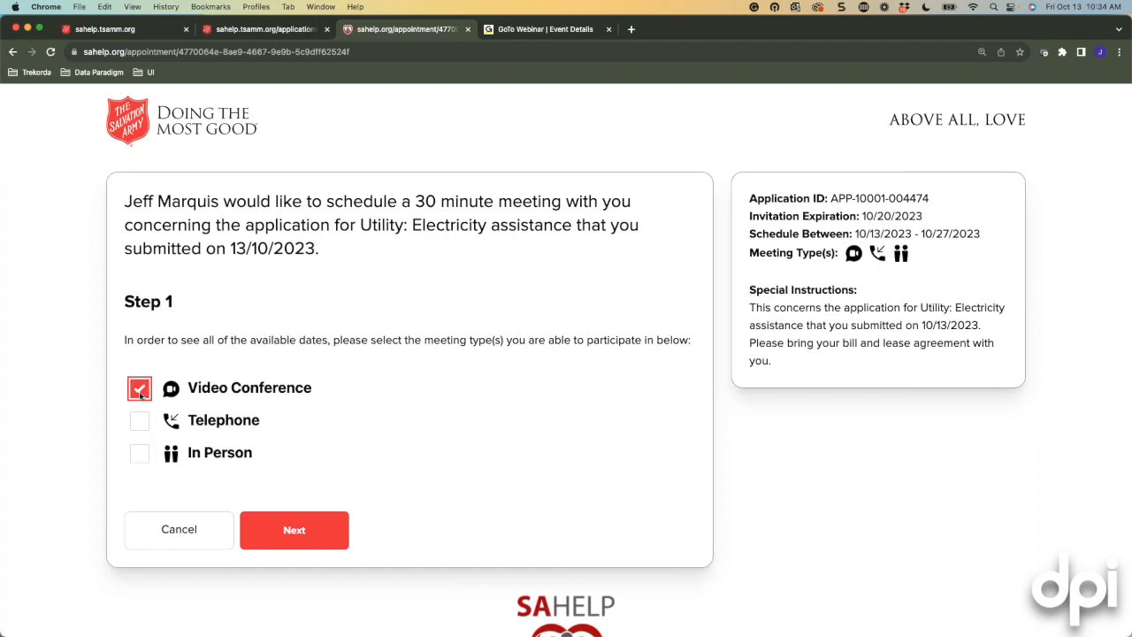
left_click(139, 455)
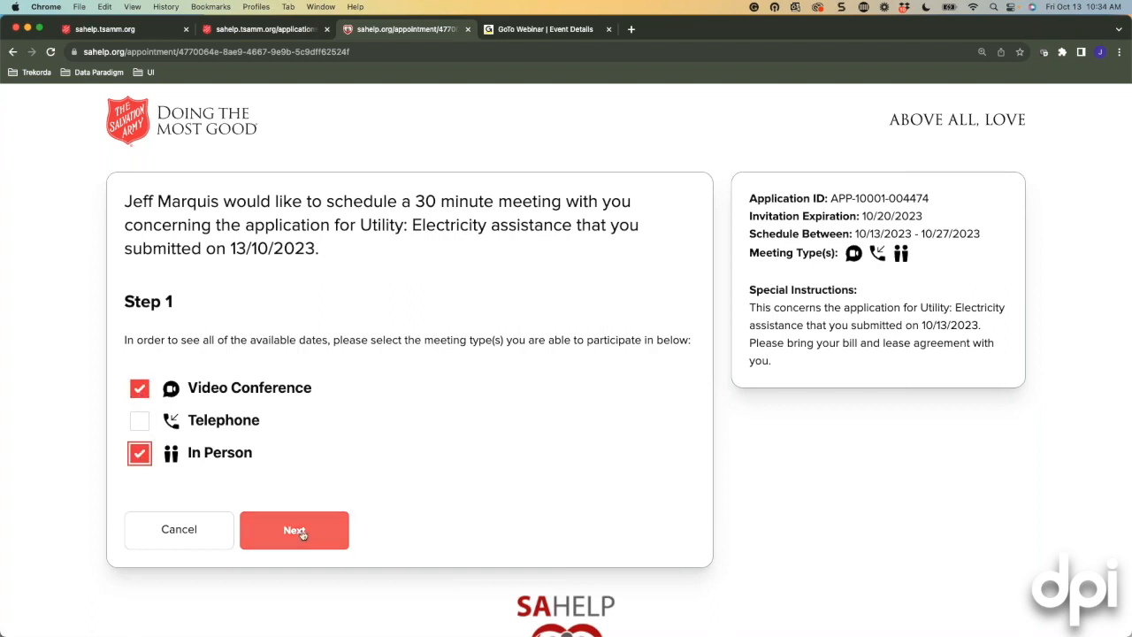
left_click(299, 531)
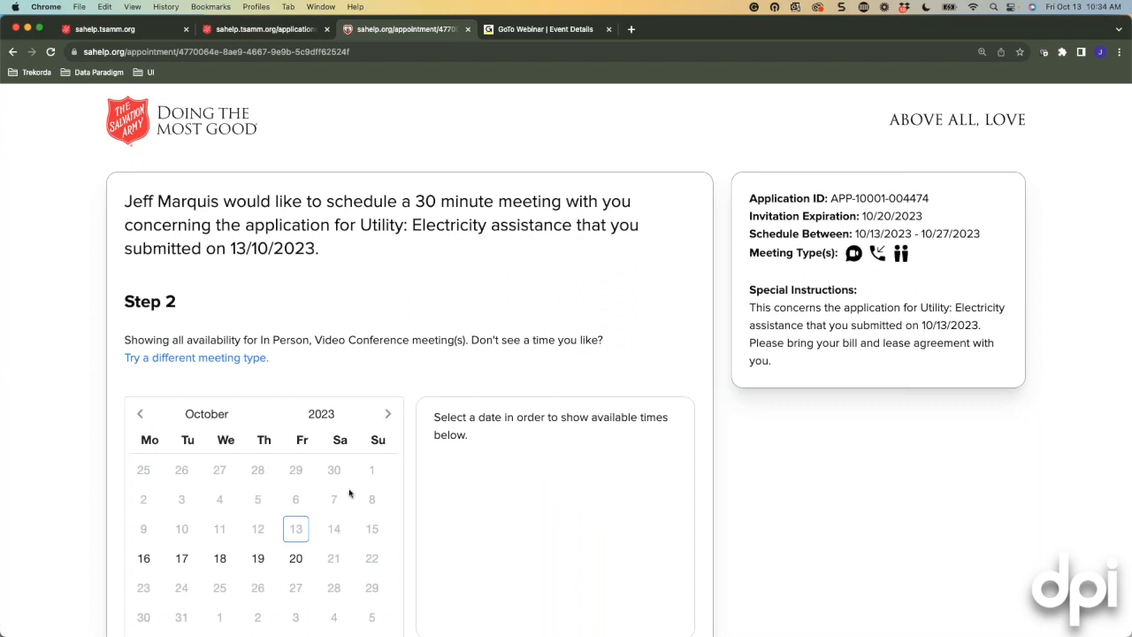
Compare the available time slots and their meeting types on October 16 and October 17, 2023.
scroll(415, 346, "down", 5)
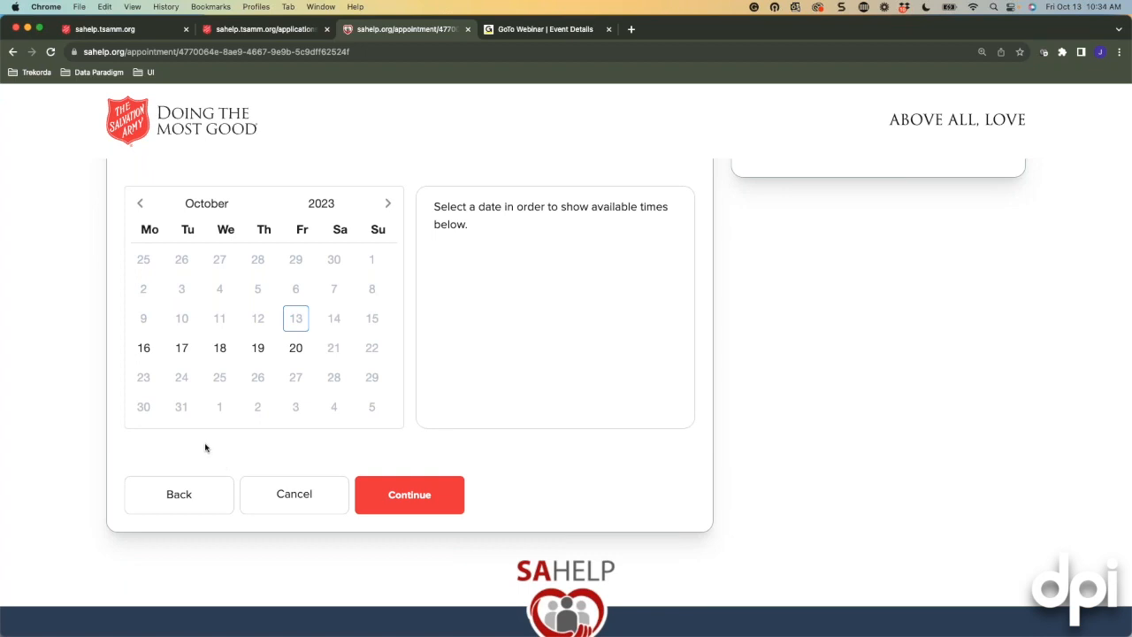
left_click(143, 349)
scroll(544, 319, "down", 1)
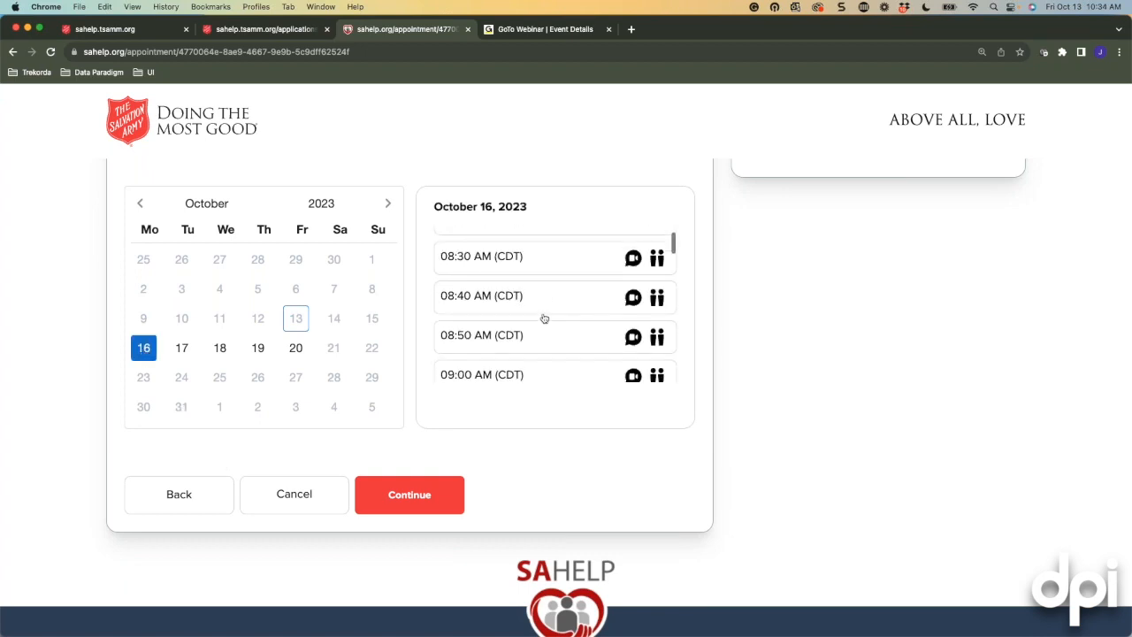
scroll(544, 319, "down", 3)
scroll(544, 322, "up", 3)
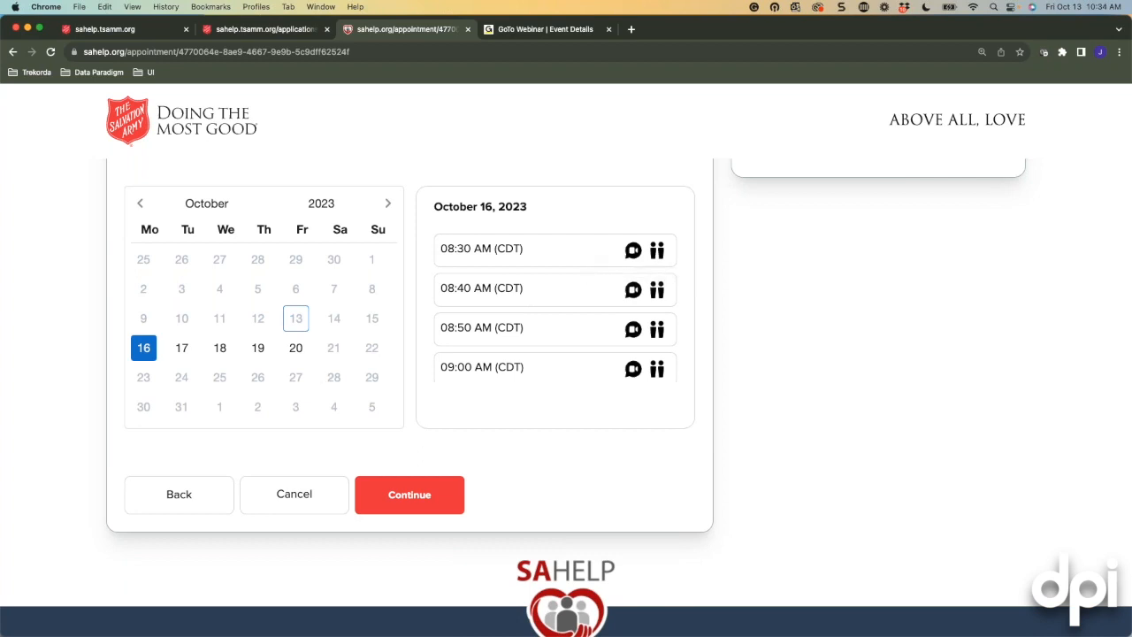
left_click(181, 348)
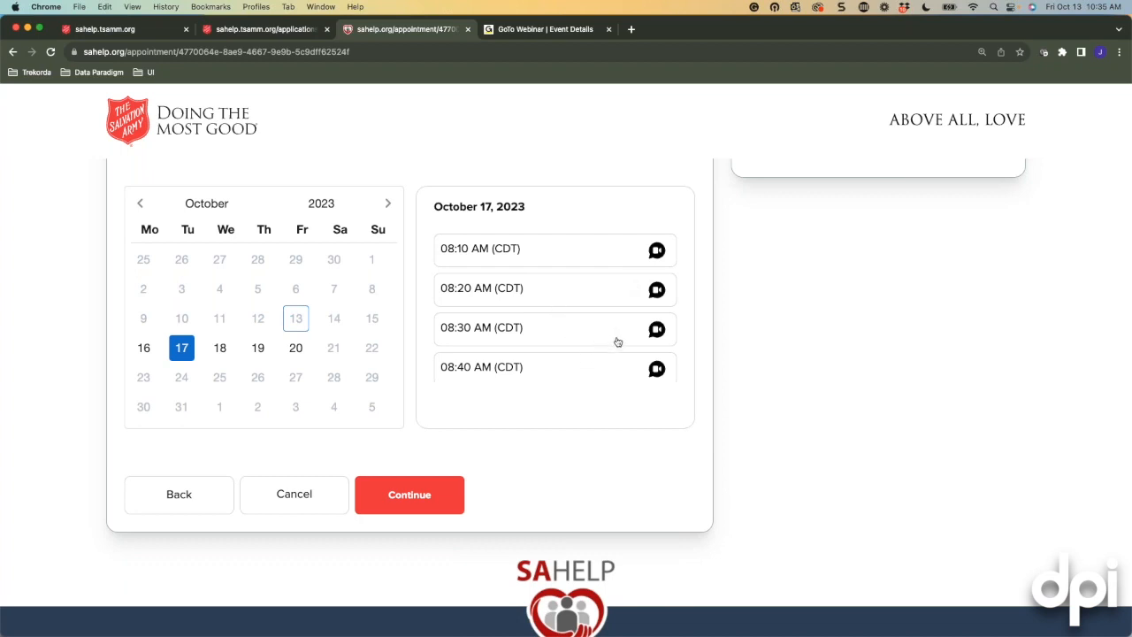
left_click(144, 348)
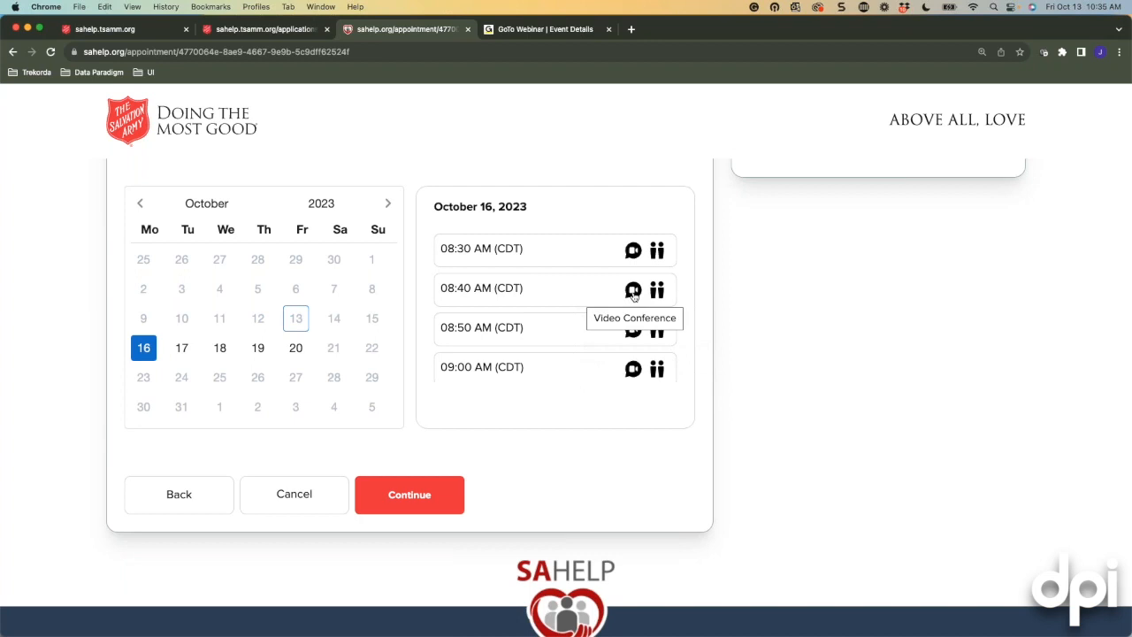
mouse_move(660, 296)
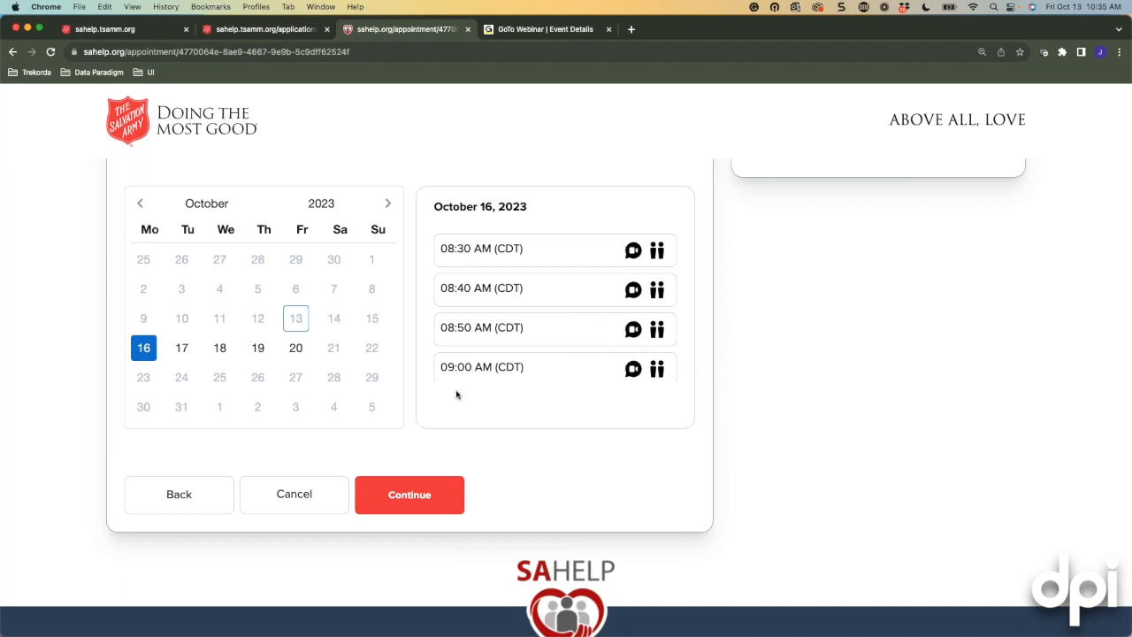
Check the meeting type offered for the 11:00 AM slot on October 18, and return to the list of times.
left_click(227, 352)
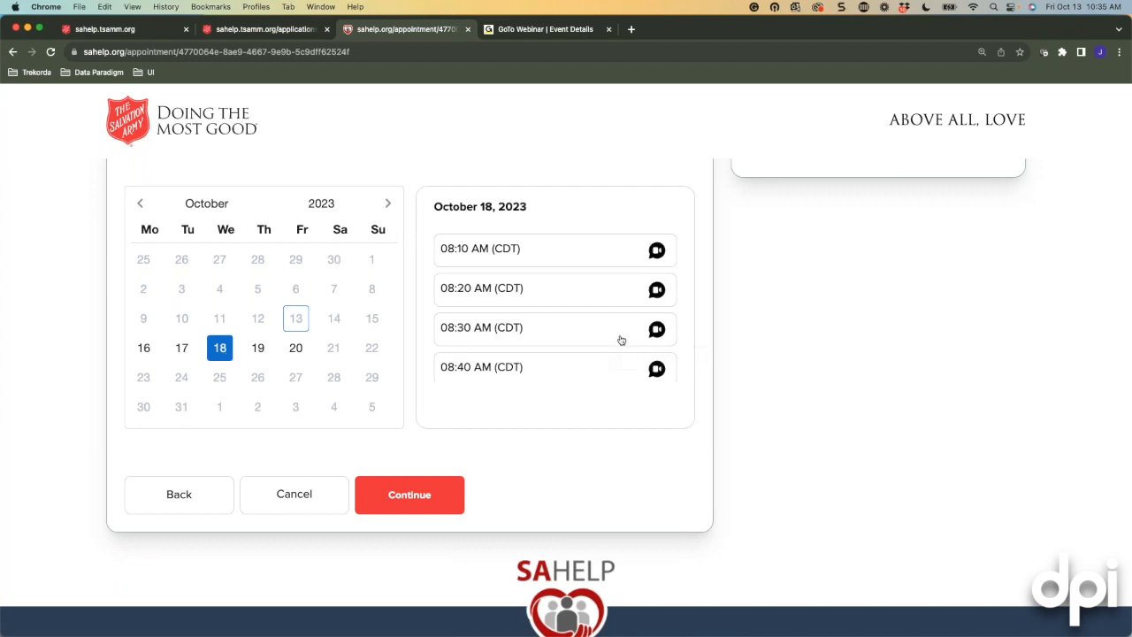
scroll(619, 336, "down", 1)
scroll(621, 339, "down", 4)
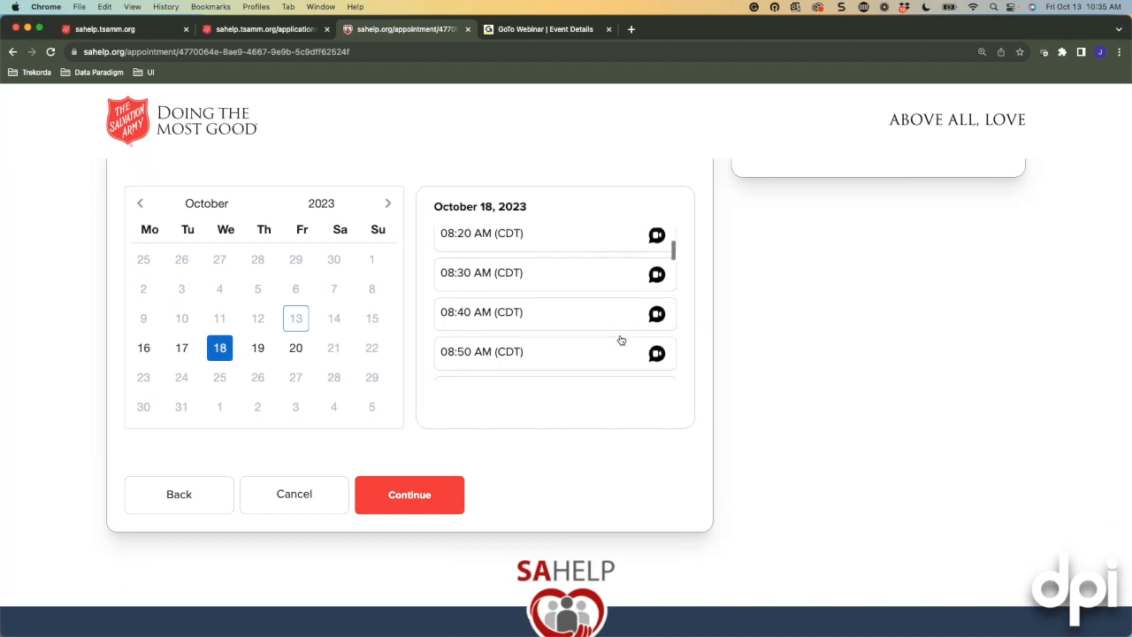
scroll(621, 339, "down", 8)
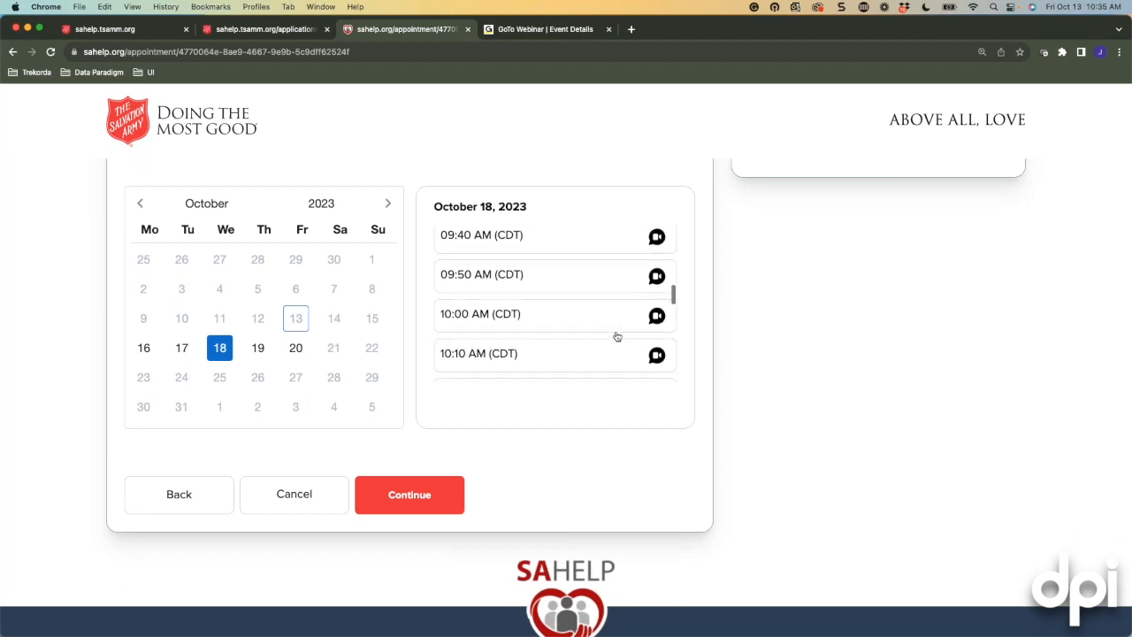
scroll(593, 342, "down", 3)
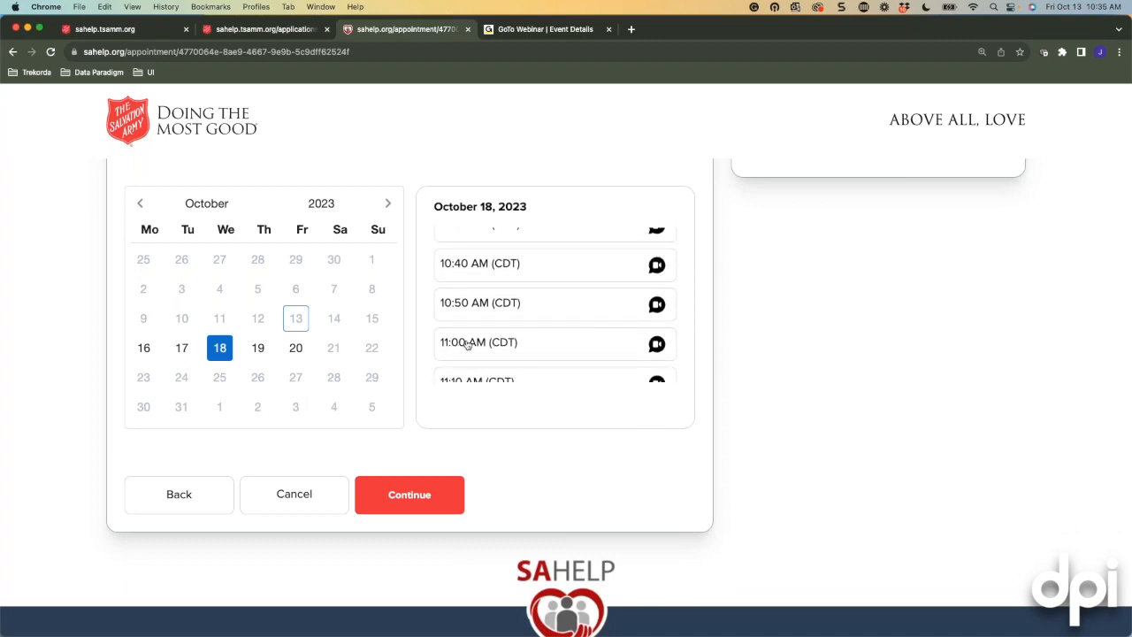
left_click(467, 345)
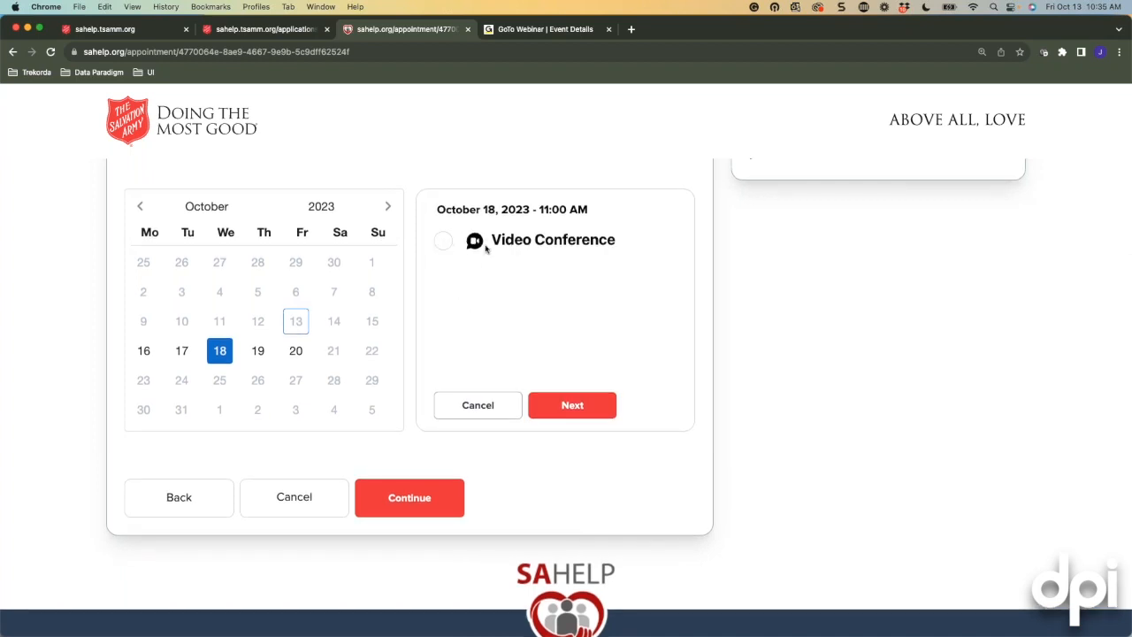
left_click(483, 406)
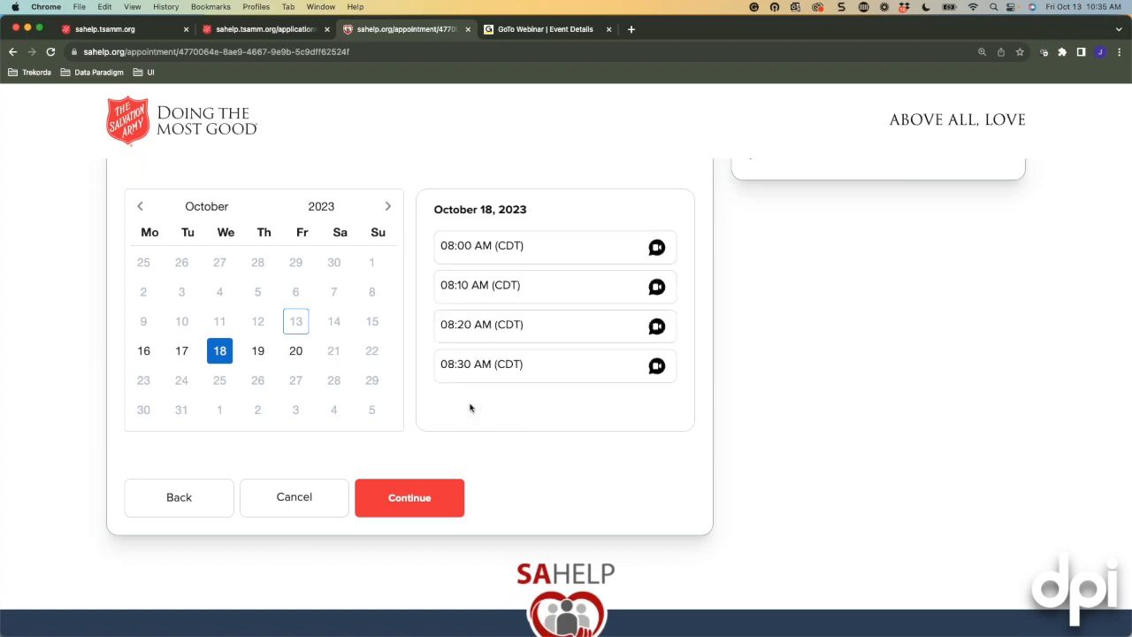
Check the meeting types offered for the 08:30 AM slot on October 16, and return to the list of times.
left_click(143, 351)
left_click(560, 291)
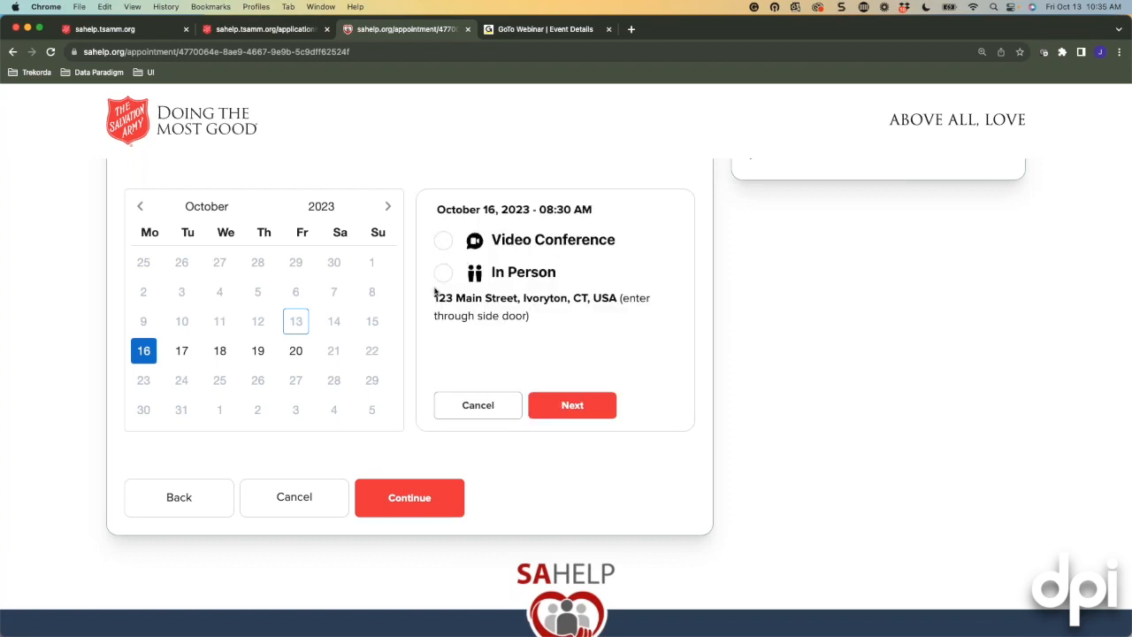
left_click(477, 405)
Select the 11:00 AM slot on October 18, 2023 with Video Conference as the meeting type.
left_click(220, 352)
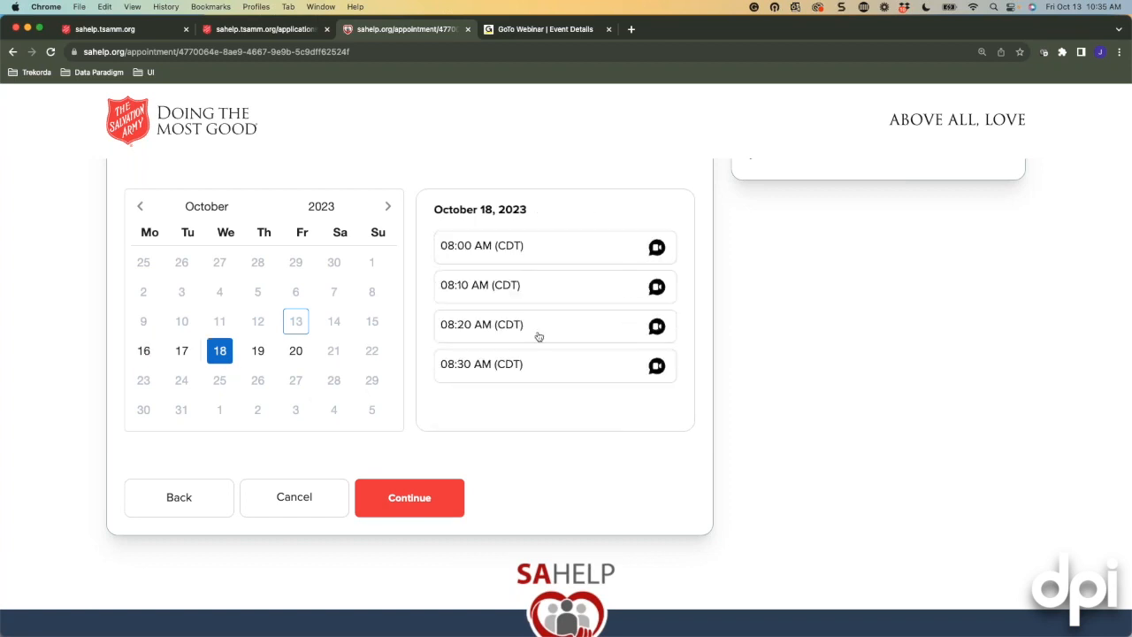
scroll(538, 337, "down", 10)
scroll(531, 323, "down", 5)
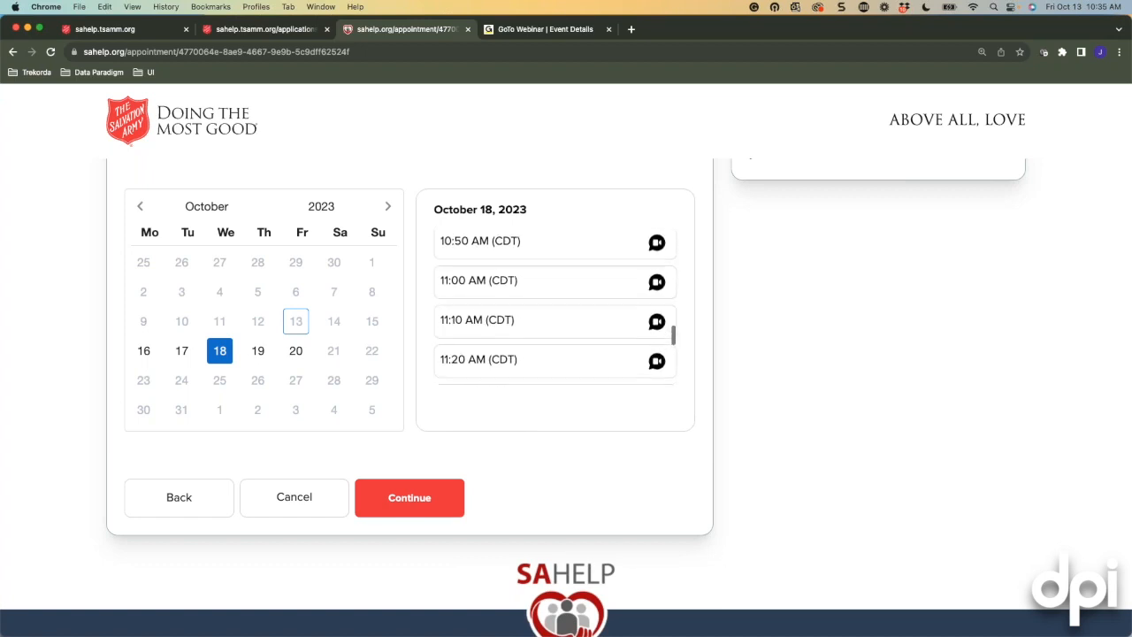
scroll(531, 322, "up", 1)
left_click(539, 310)
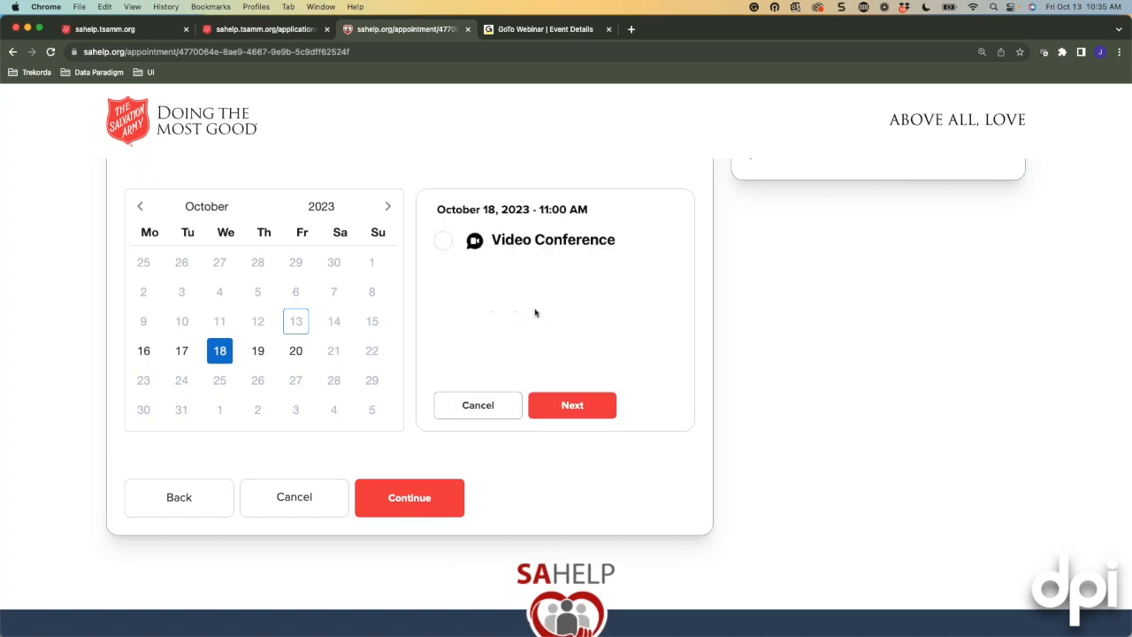
left_click(444, 242)
left_click(576, 408)
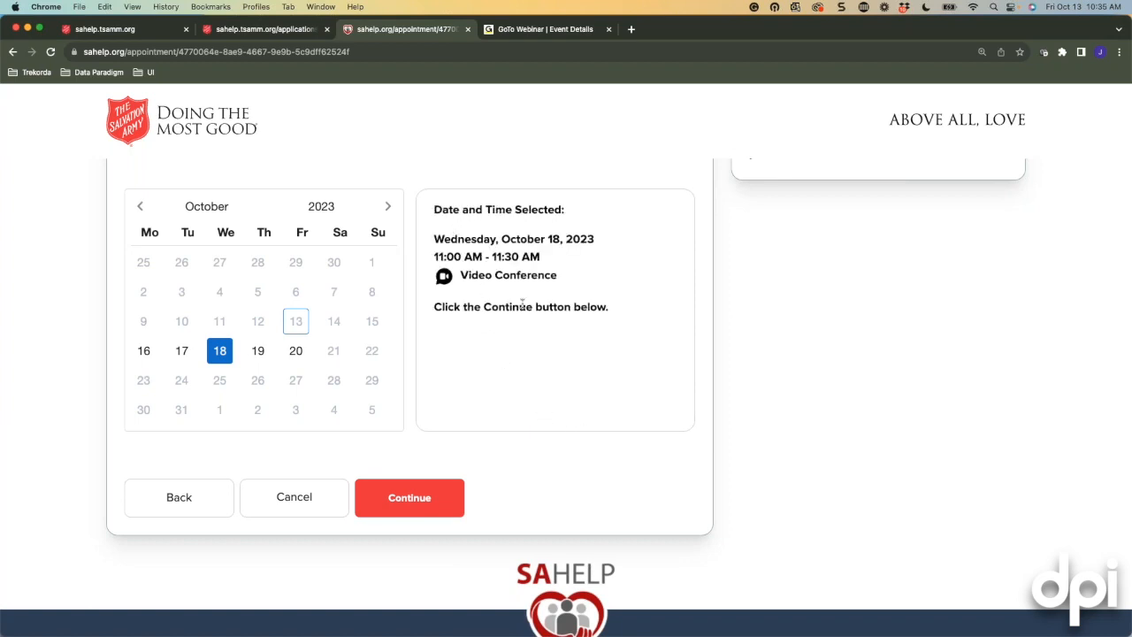
Continue to the appointment summary, review the video conference details and submit the appointment.
left_click(401, 506)
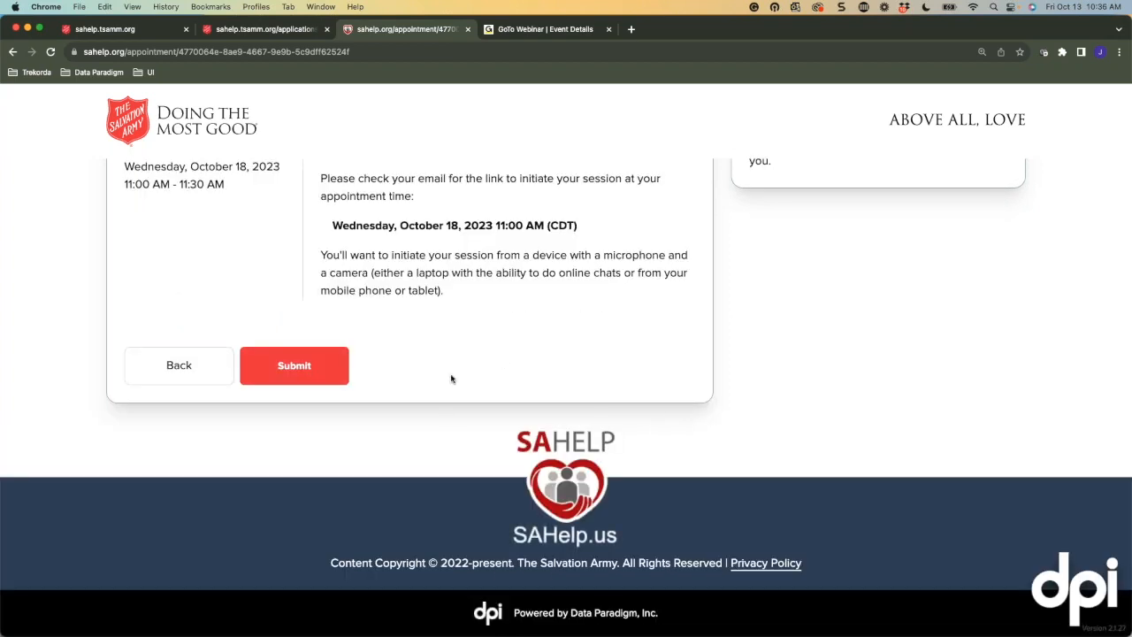
scroll(459, 377, "up", 5)
scroll(474, 375, "down", 2)
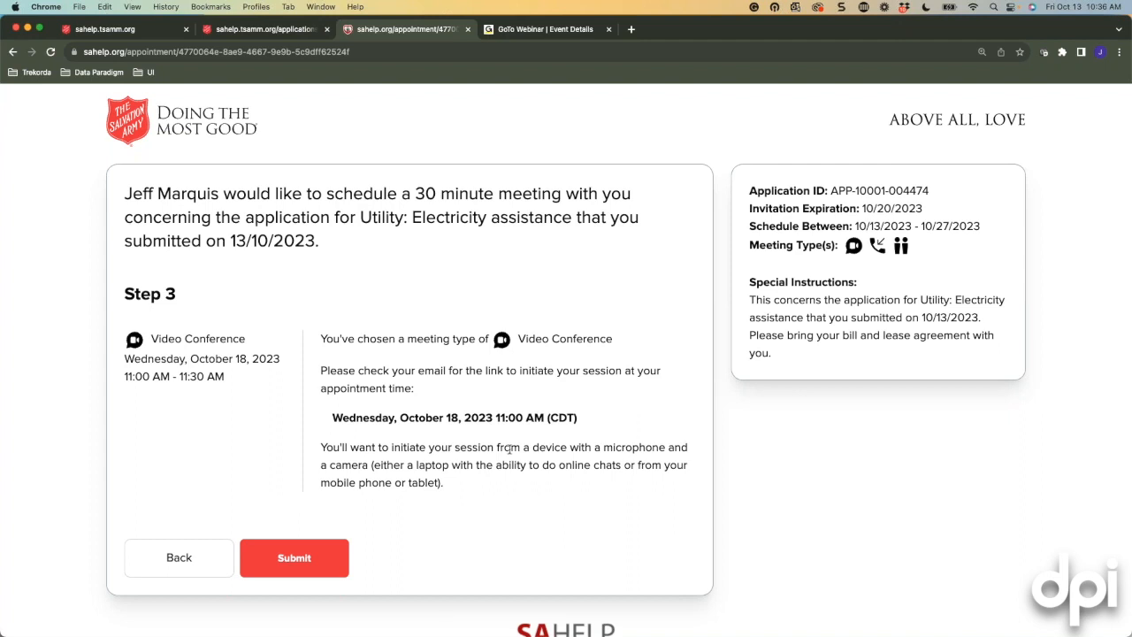
left_click(303, 559)
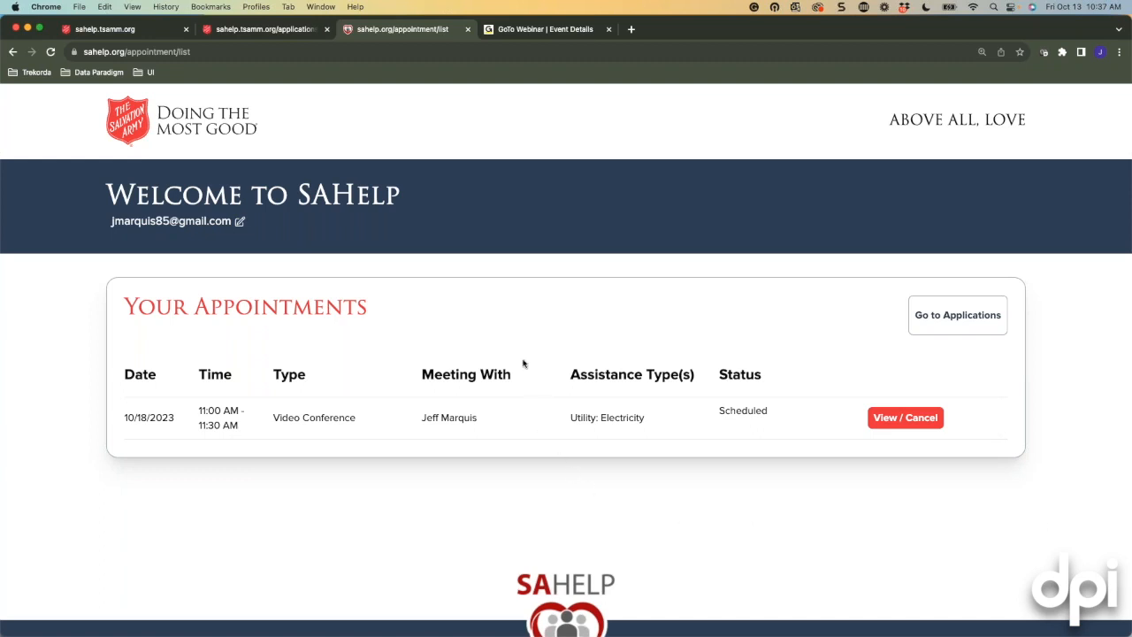
View the scheduled appointment's details, return to the appointment list and extend the session time.
left_click(889, 421)
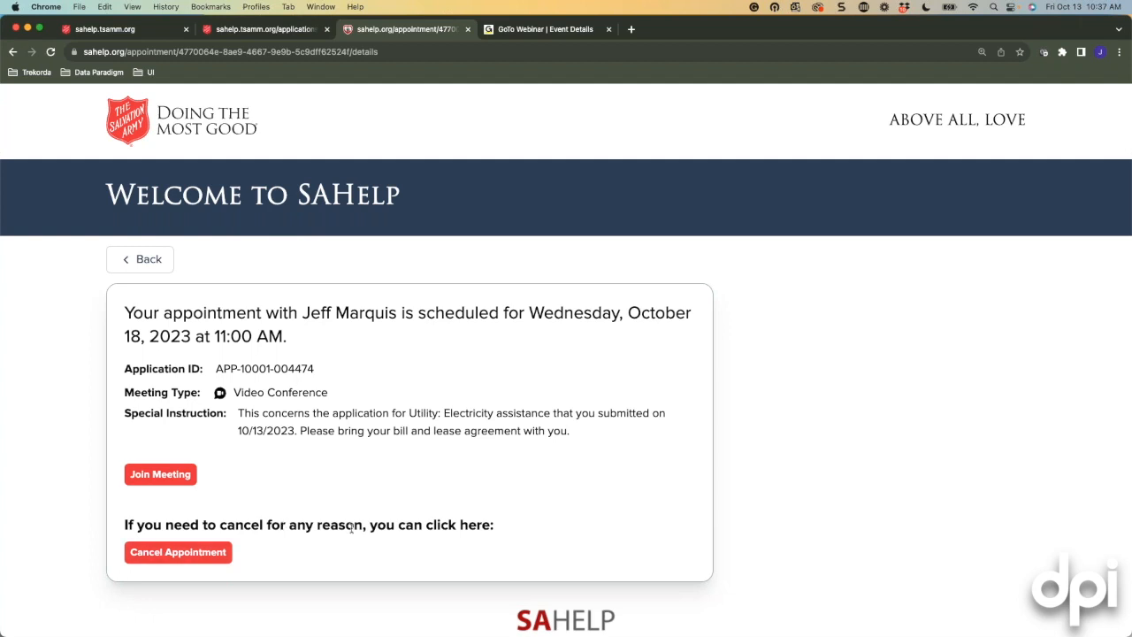
left_click(156, 263)
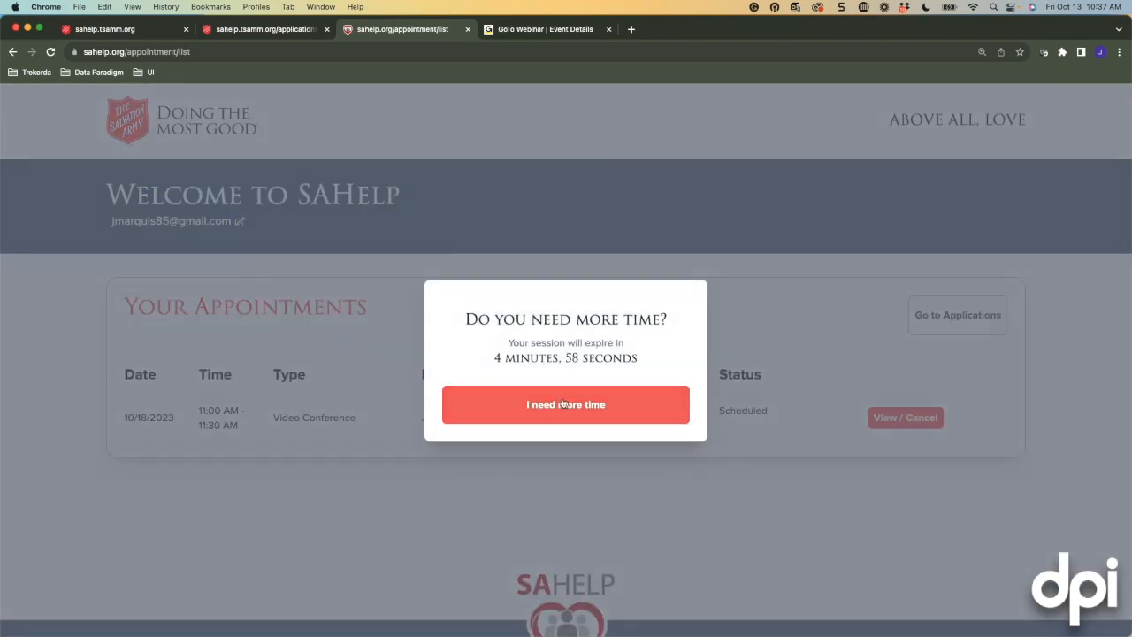
left_click(538, 394)
Switch to the staff view of the application record and expand its Appointments section.
left_click(266, 32)
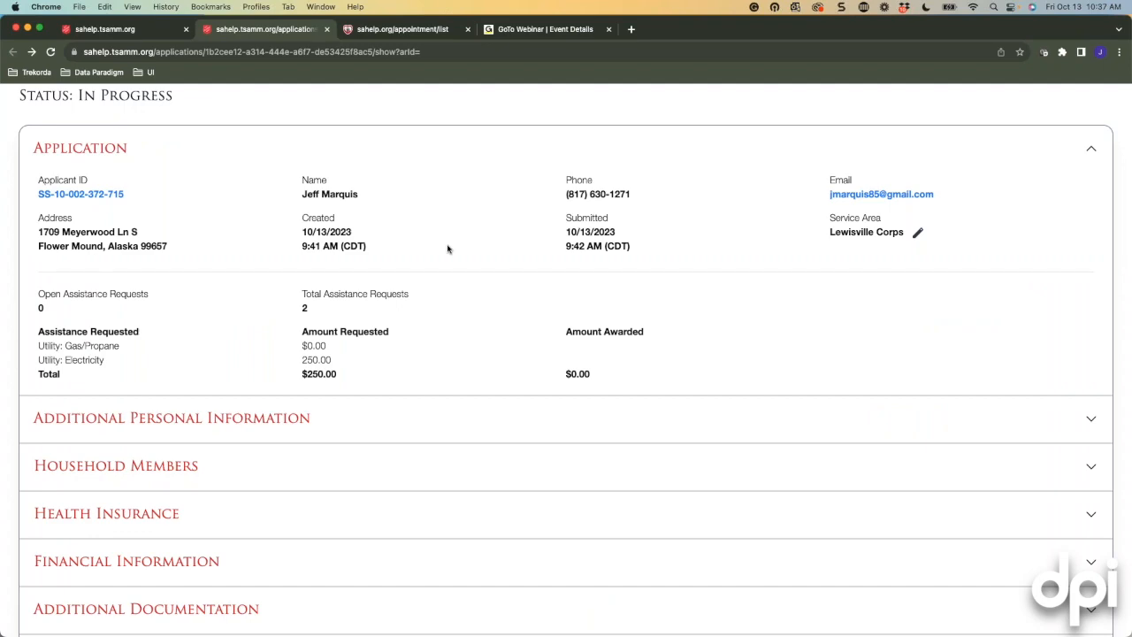
scroll(447, 248, "down", 10)
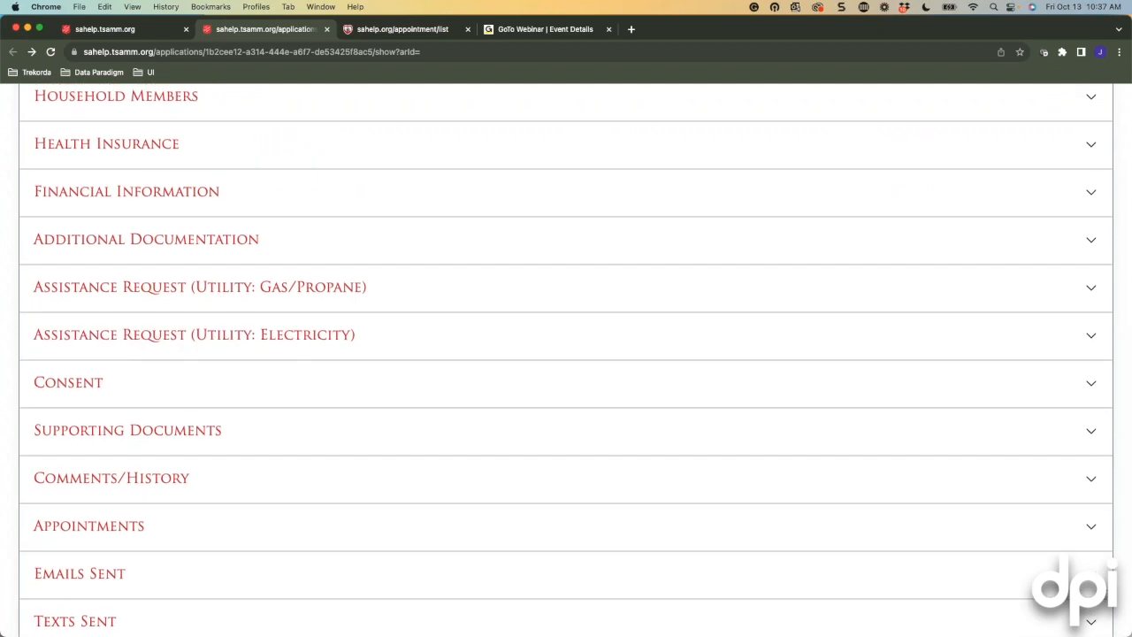
scroll(391, 358, "down", 2)
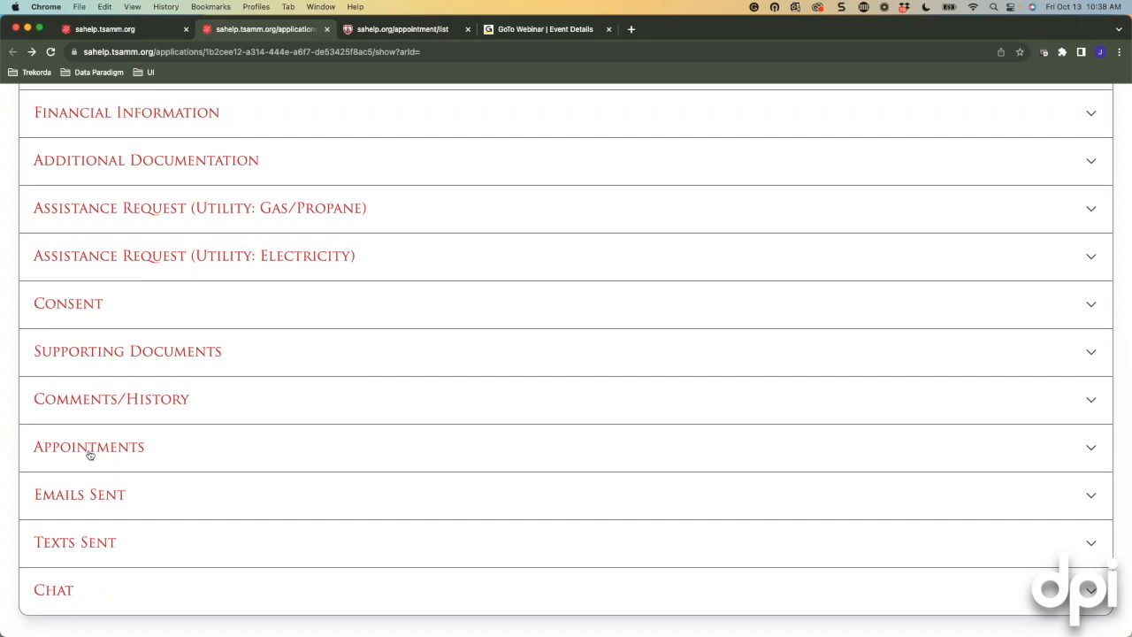
scroll(184, 404, "up", 15)
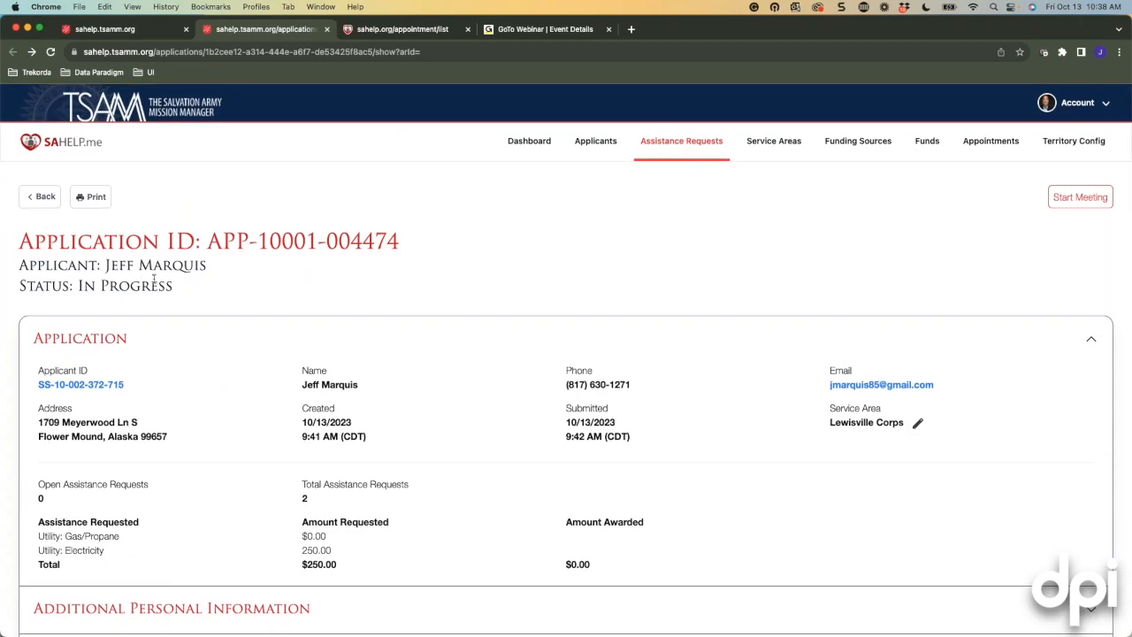
scroll(295, 384, "down", 5)
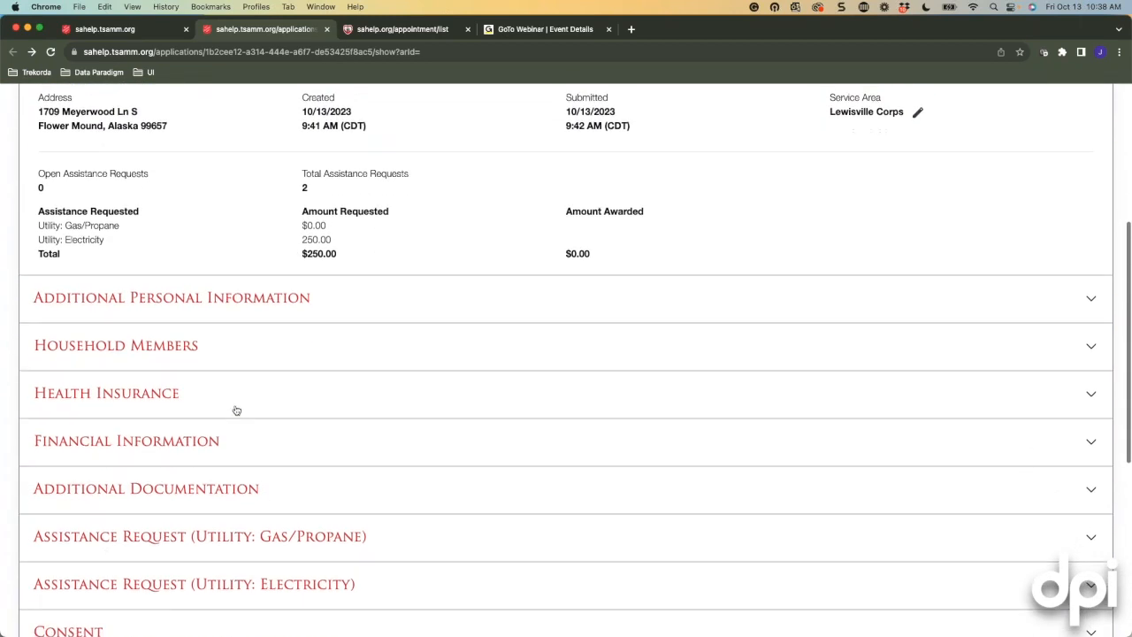
scroll(236, 410, "down", 2)
scroll(230, 356, "down", 3)
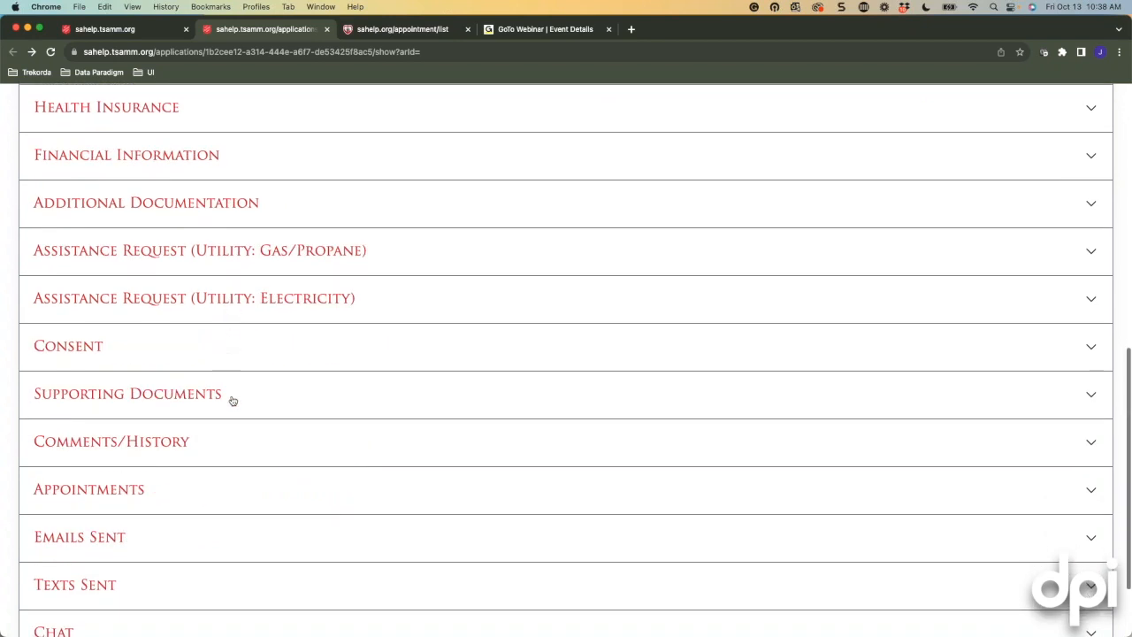
scroll(245, 401, "down", 3)
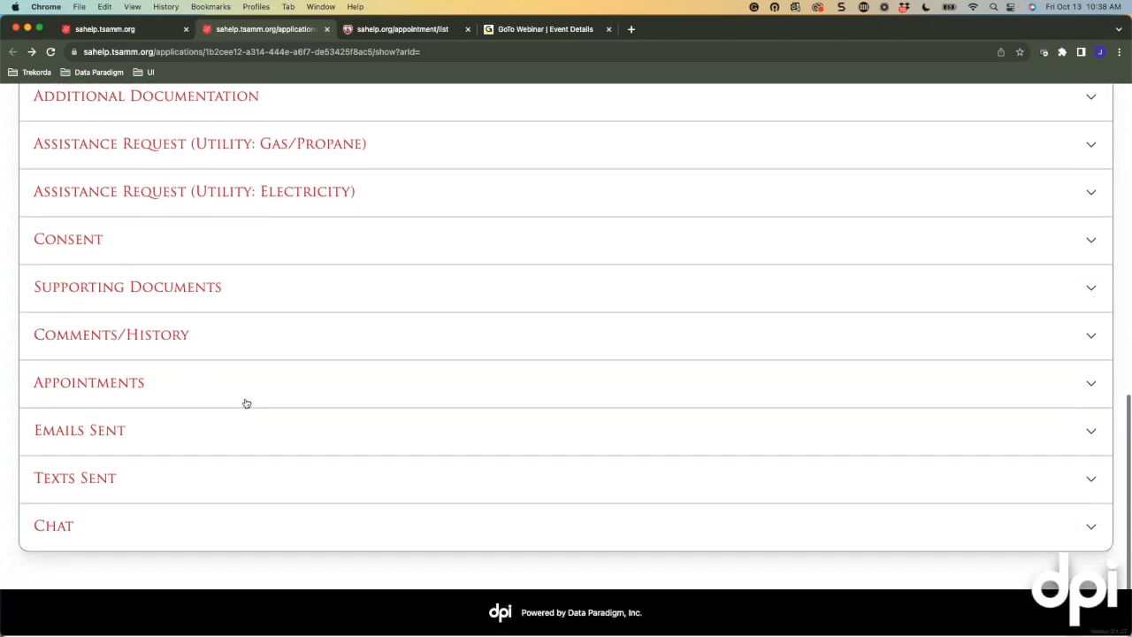
left_click(102, 383)
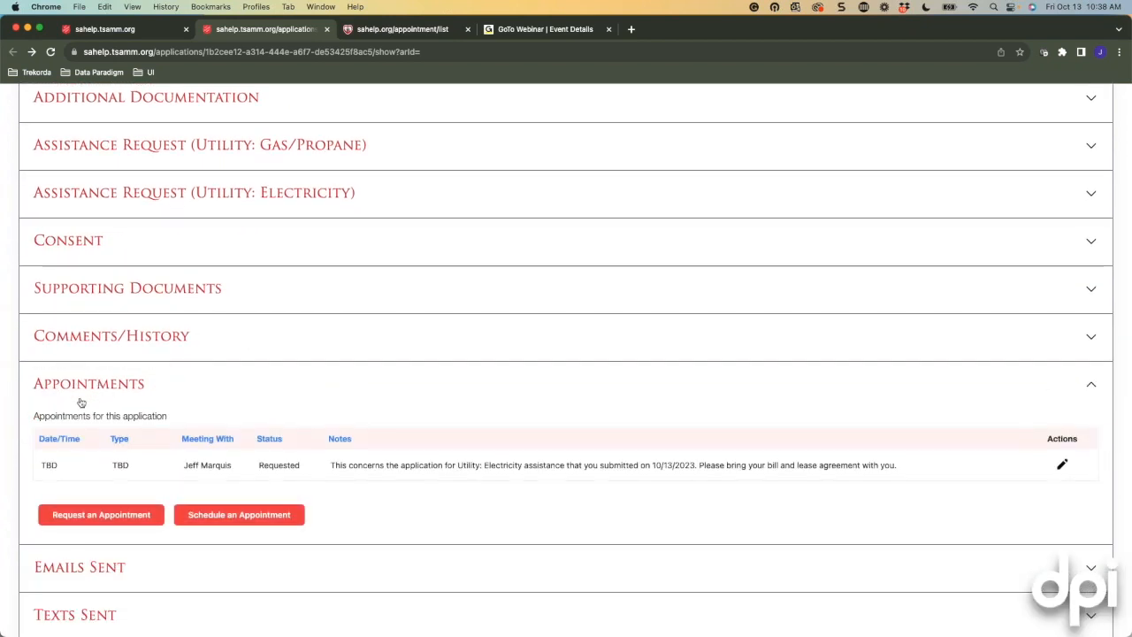
Refresh the application record and expand its Appointments section again to view the updated appointment.
left_click(50, 53)
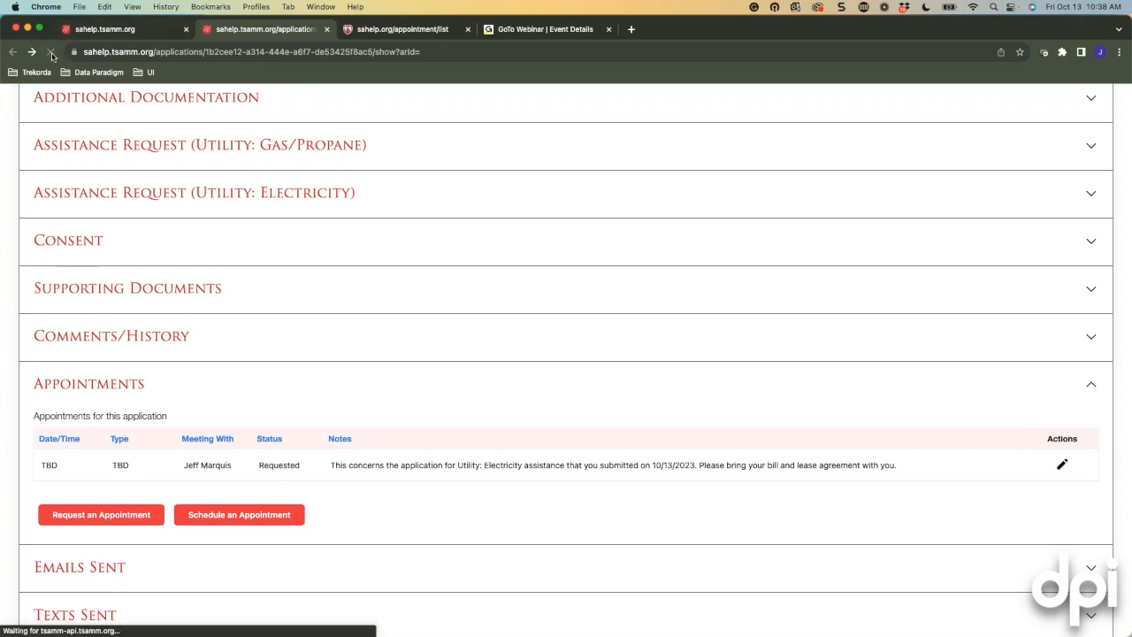
scroll(274, 446, "down", 10)
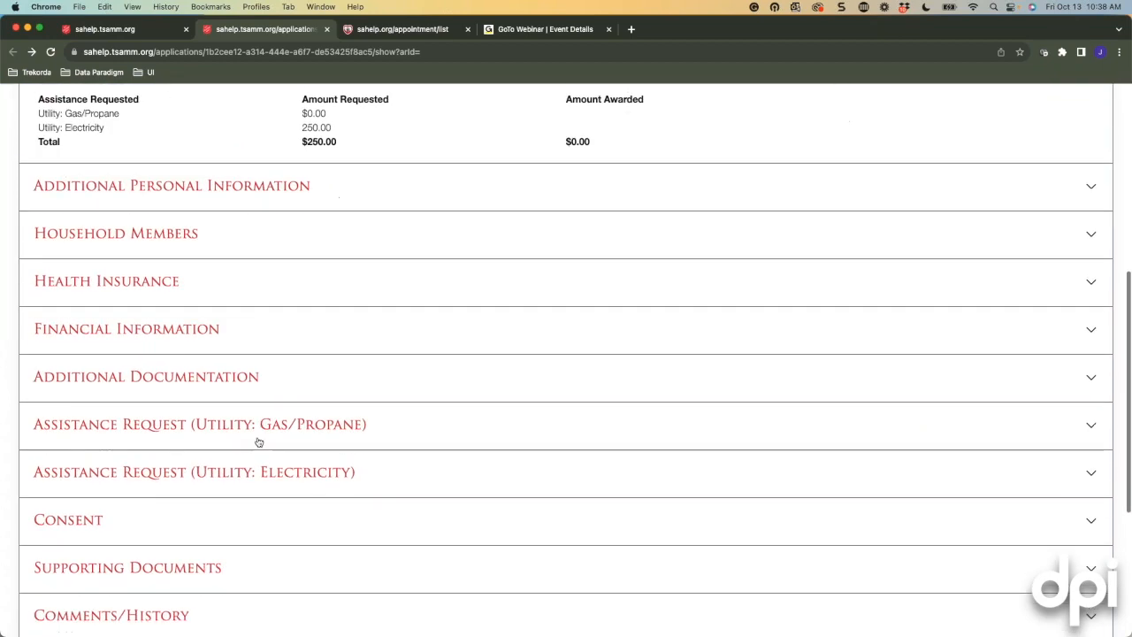
left_click(219, 502)
scroll(219, 502, "down", 3)
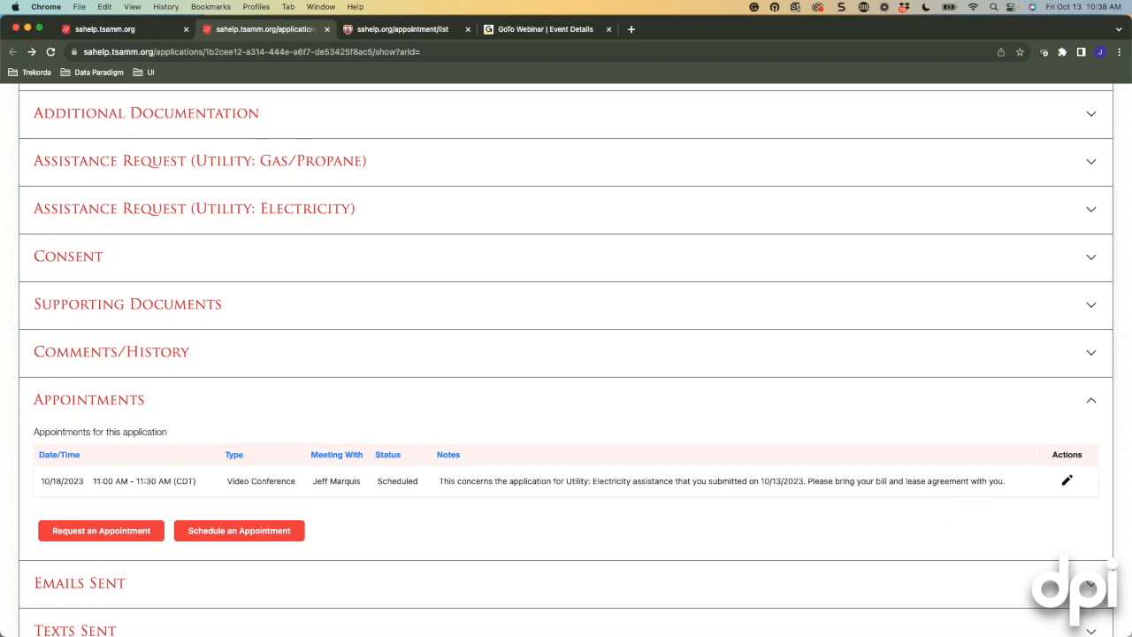
Open the October 18 video conference appointment, review its meeting details, status options and notes, and return to the application.
left_click(1068, 482)
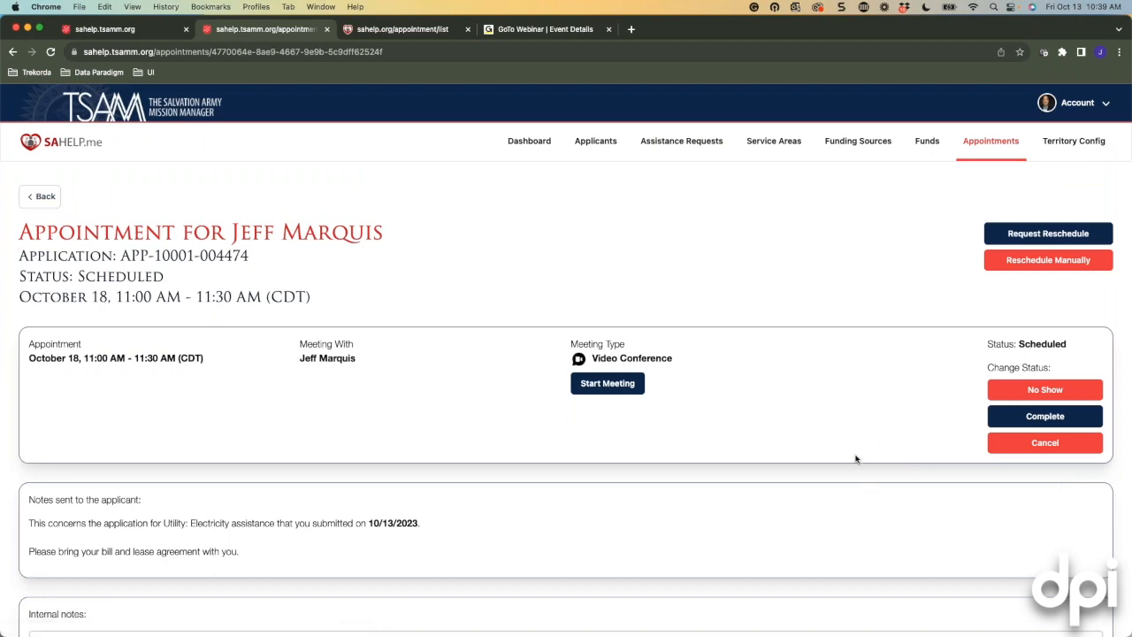
scroll(855, 458, "down", 1)
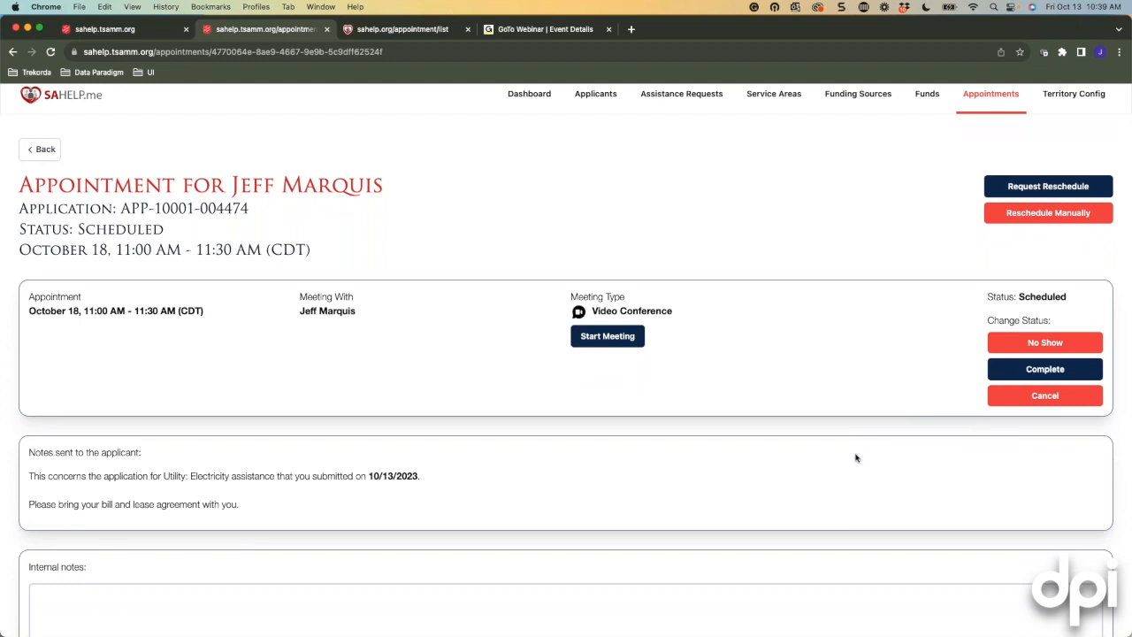
scroll(852, 447, "down", 1)
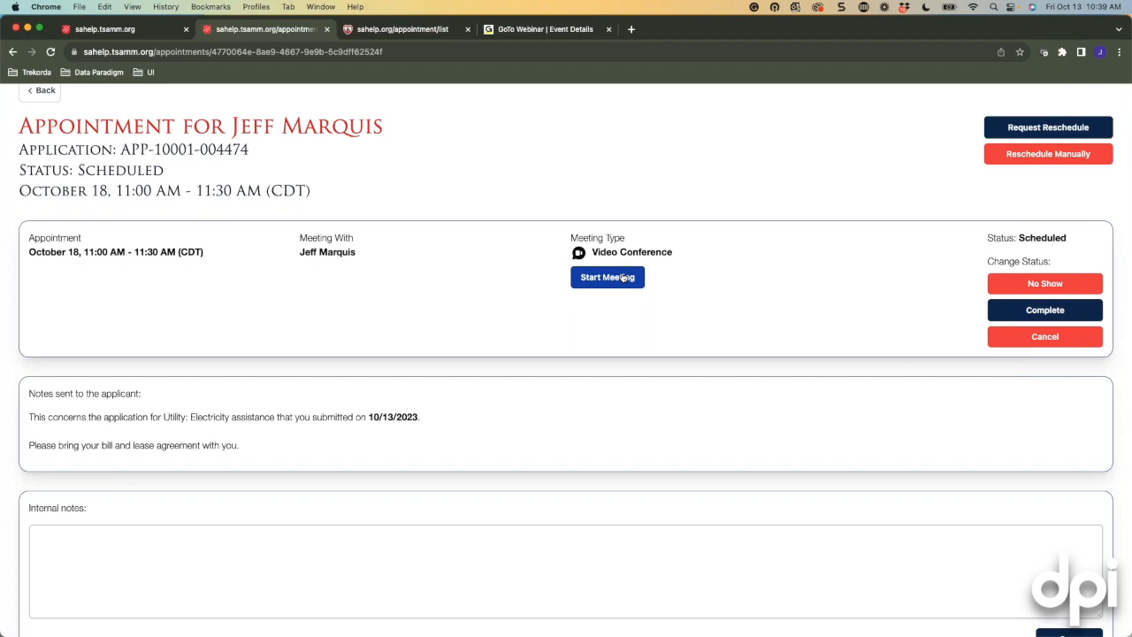
scroll(344, 516, "down", 2)
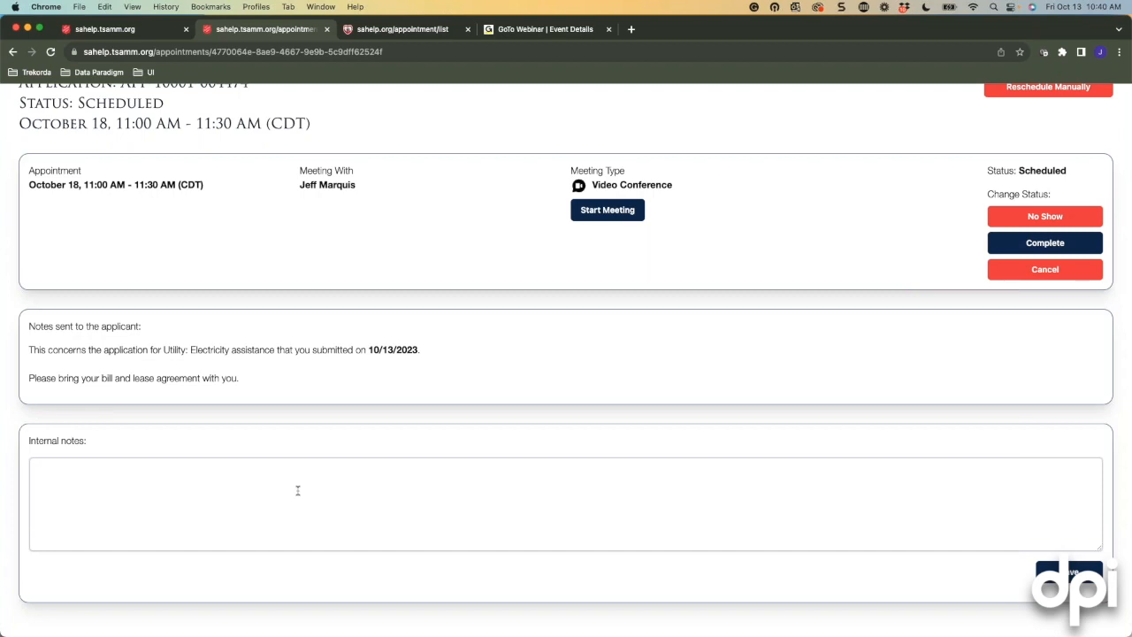
scroll(386, 465, "up", 3)
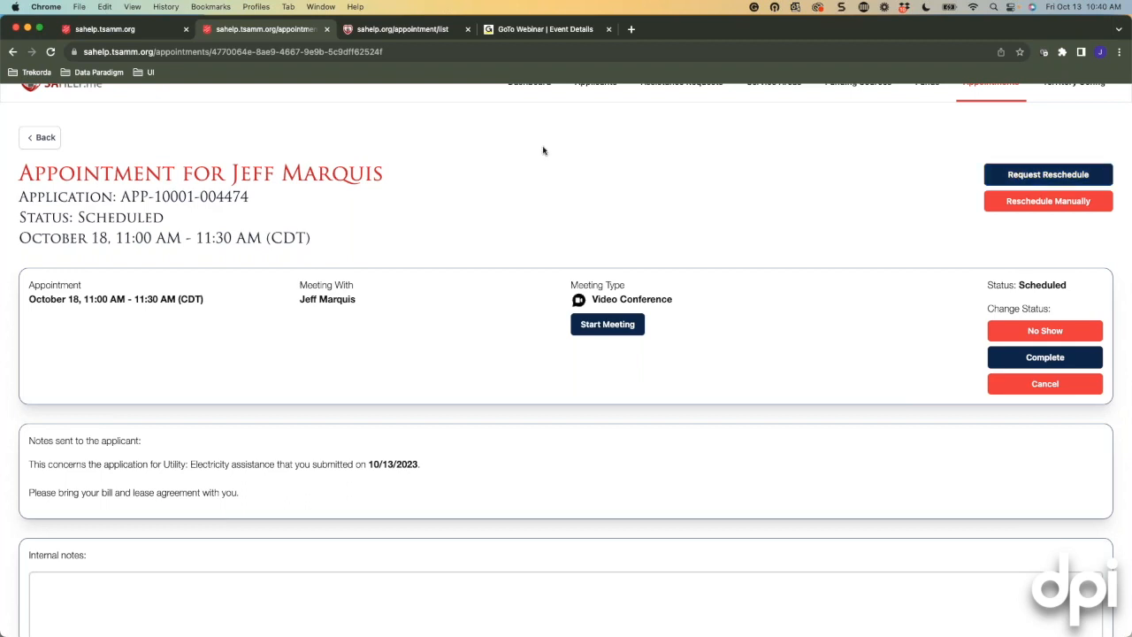
scroll(457, 148, "up", 2)
left_click(45, 196)
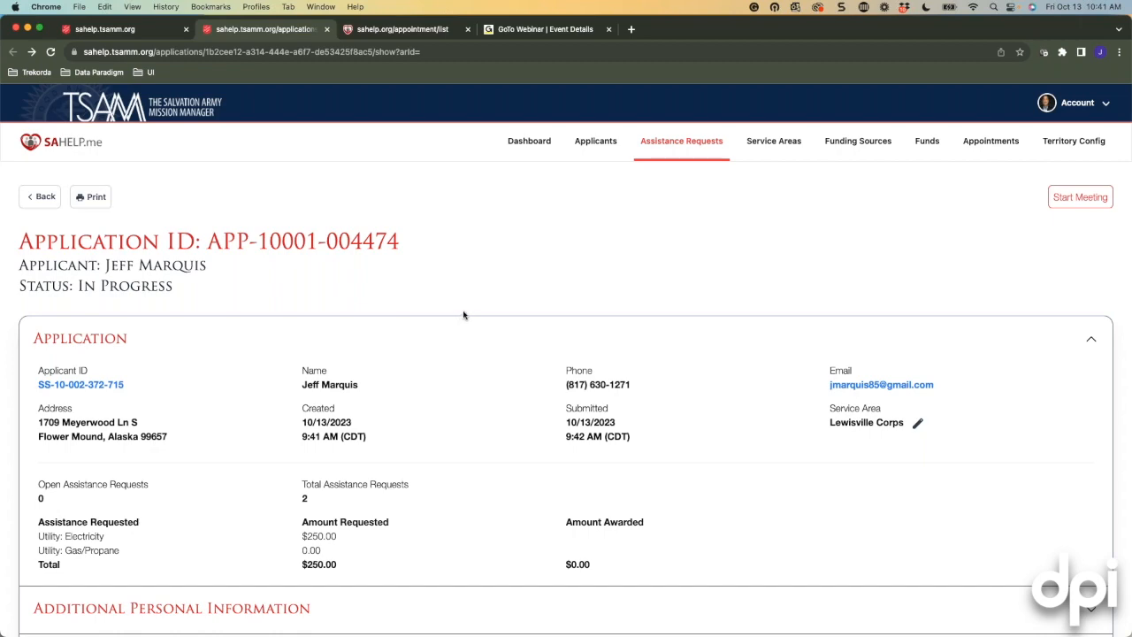
Start a new appointment request from the application's Appointments section.
scroll(467, 329, "down", 10)
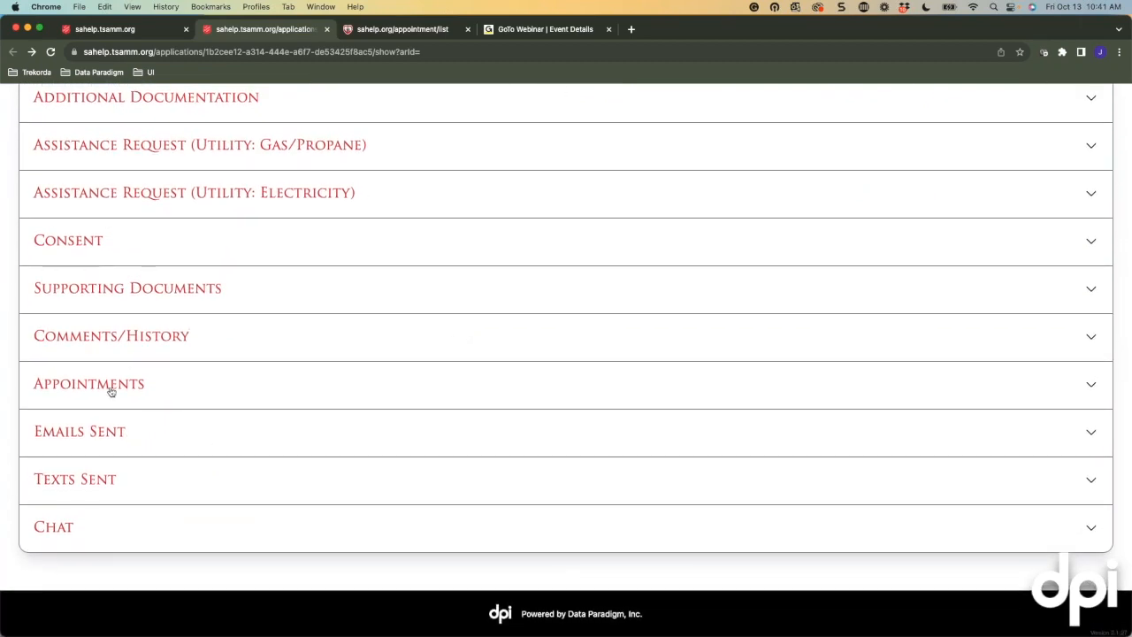
left_click(109, 389)
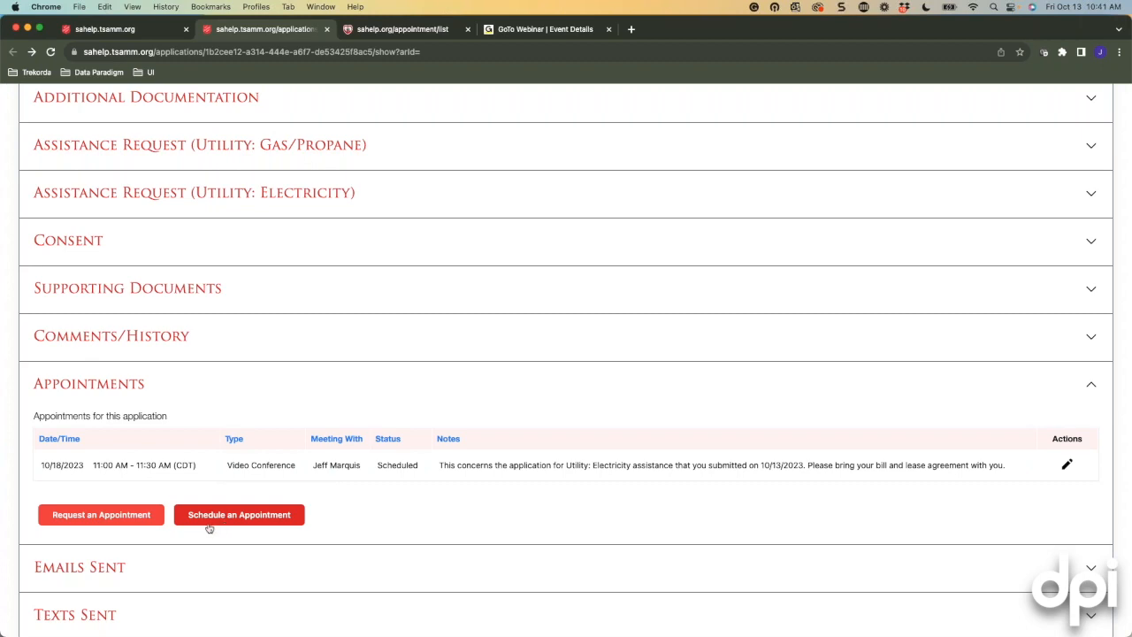
left_click(97, 516)
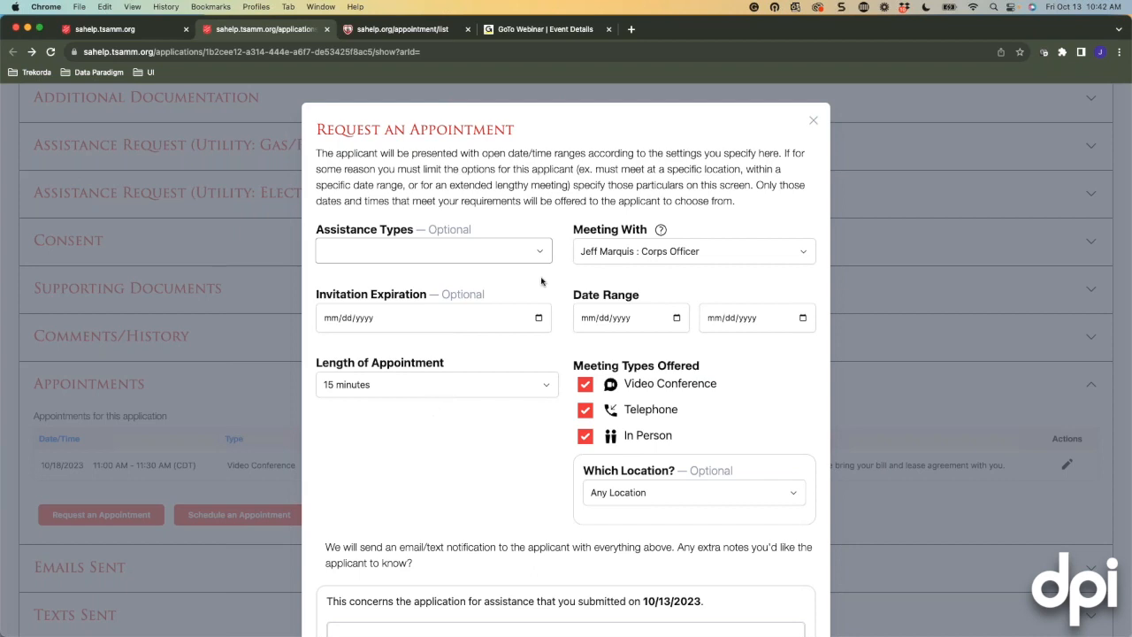
Select Utility: Electricity and Utility: Gas/Propane as the assistance types for the appointment request.
left_click(539, 253)
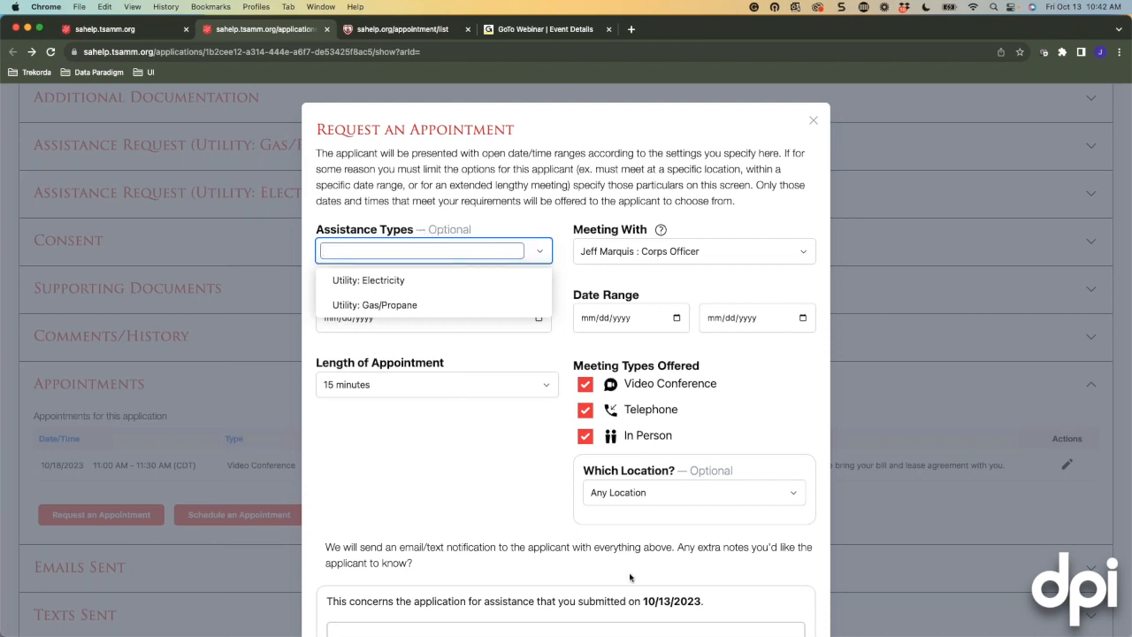
scroll(591, 561, "down", 1)
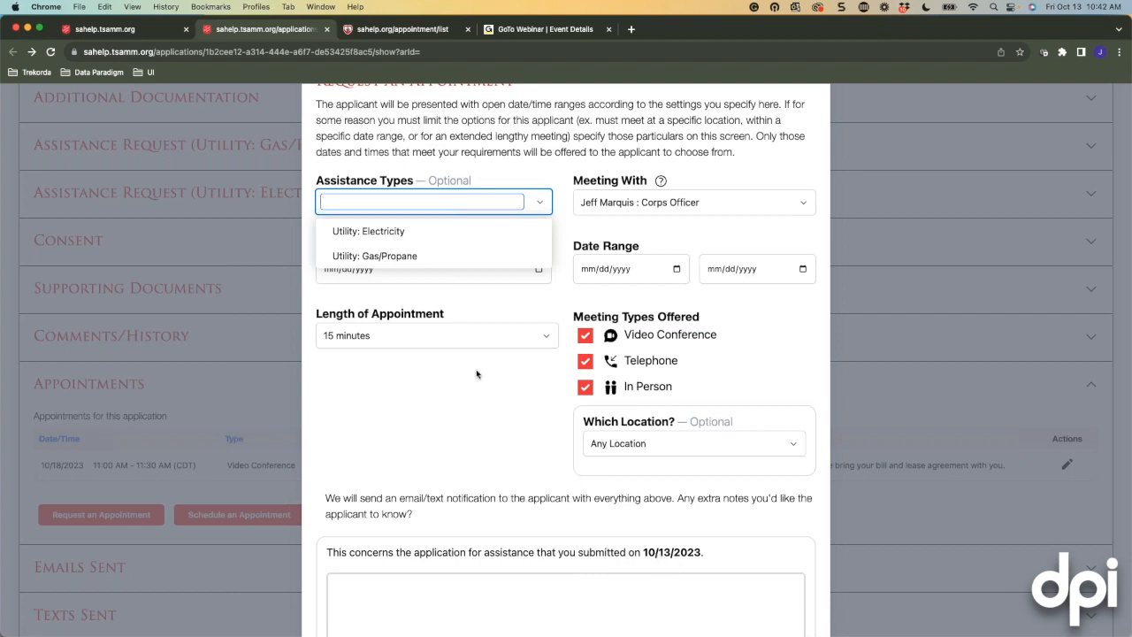
left_click(379, 232)
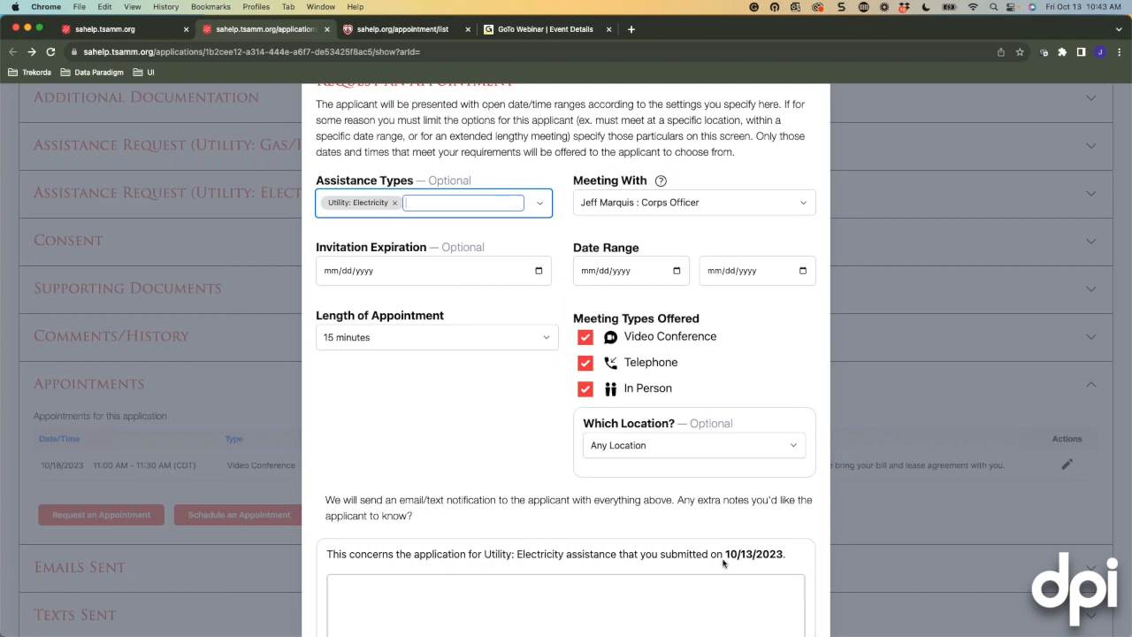
left_click(480, 202)
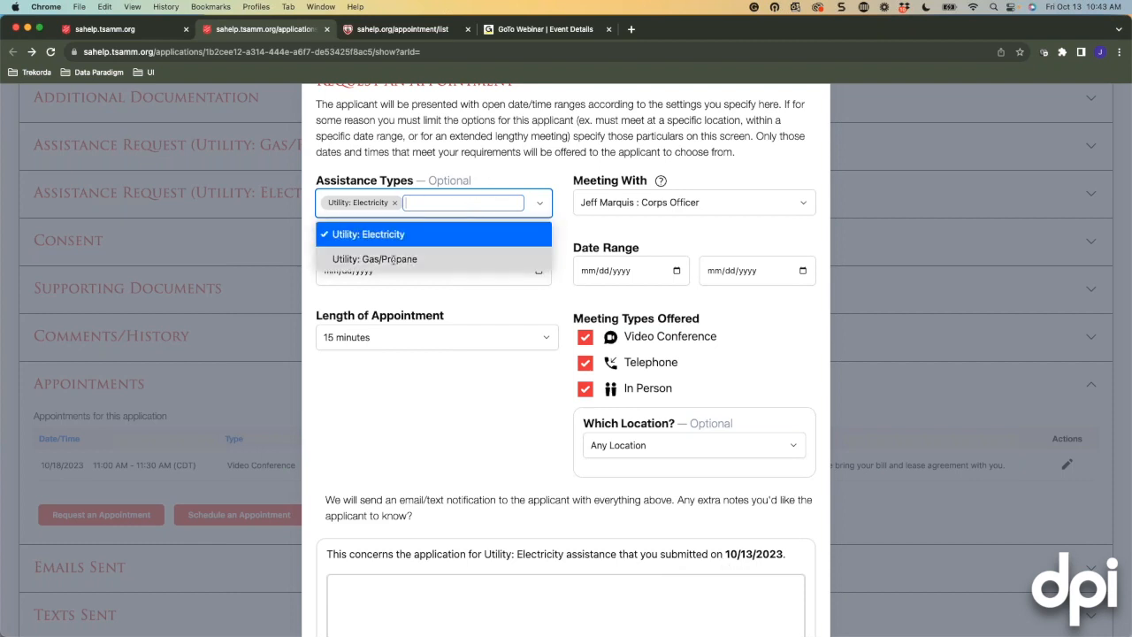
left_click(402, 256)
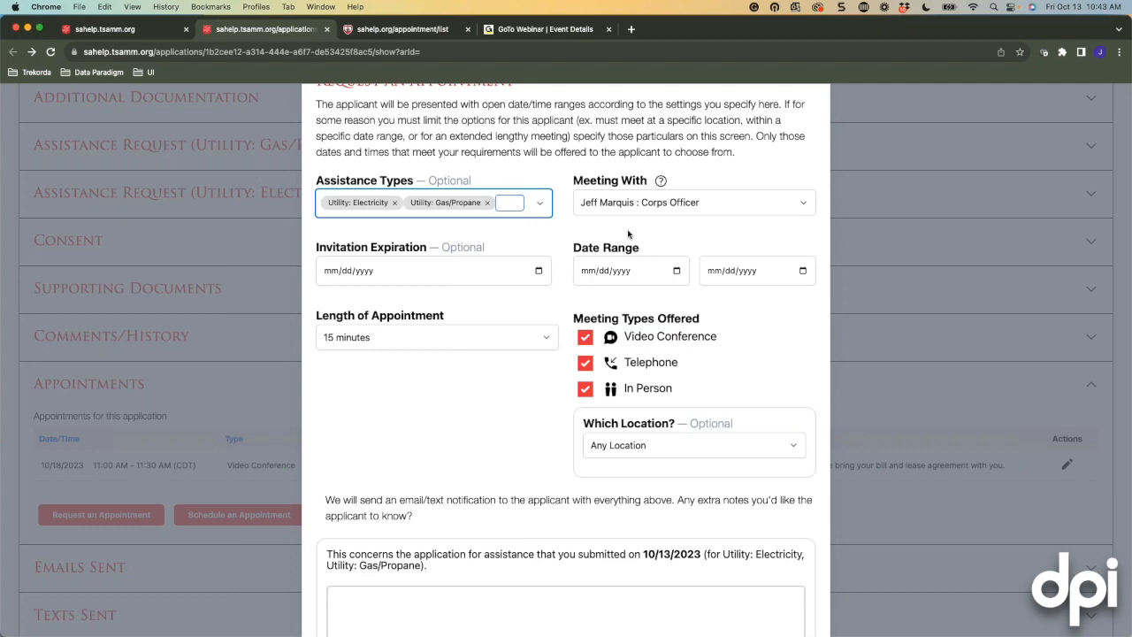
Try the other corps officer as the person to meet with, and restore the original officer.
left_click(807, 204)
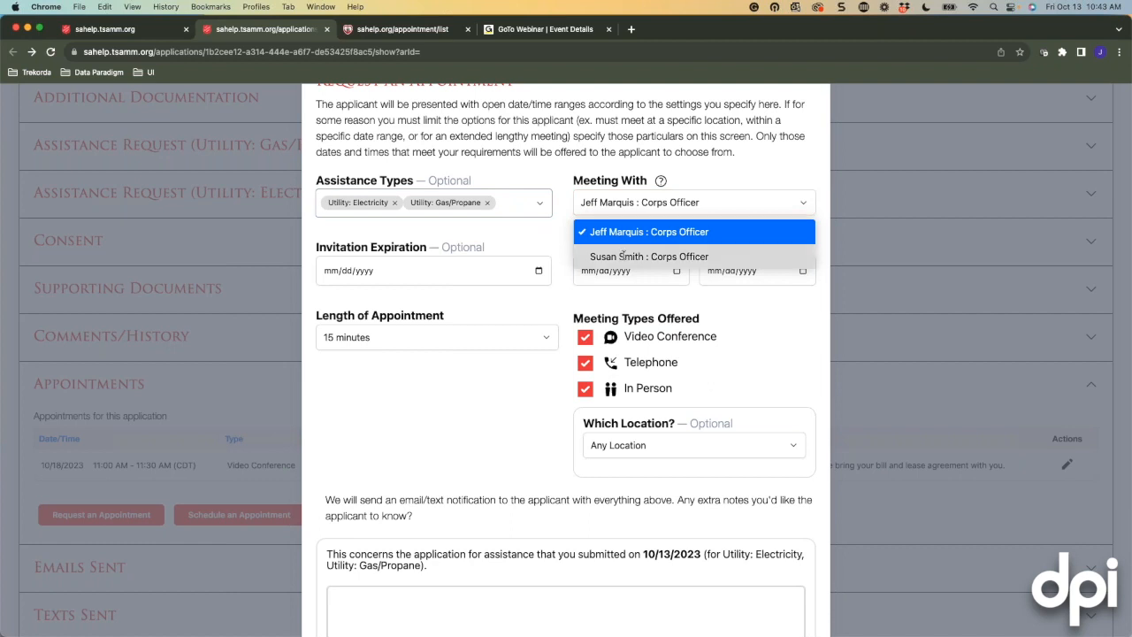
left_click(650, 256)
left_click(739, 211)
left_click(652, 231)
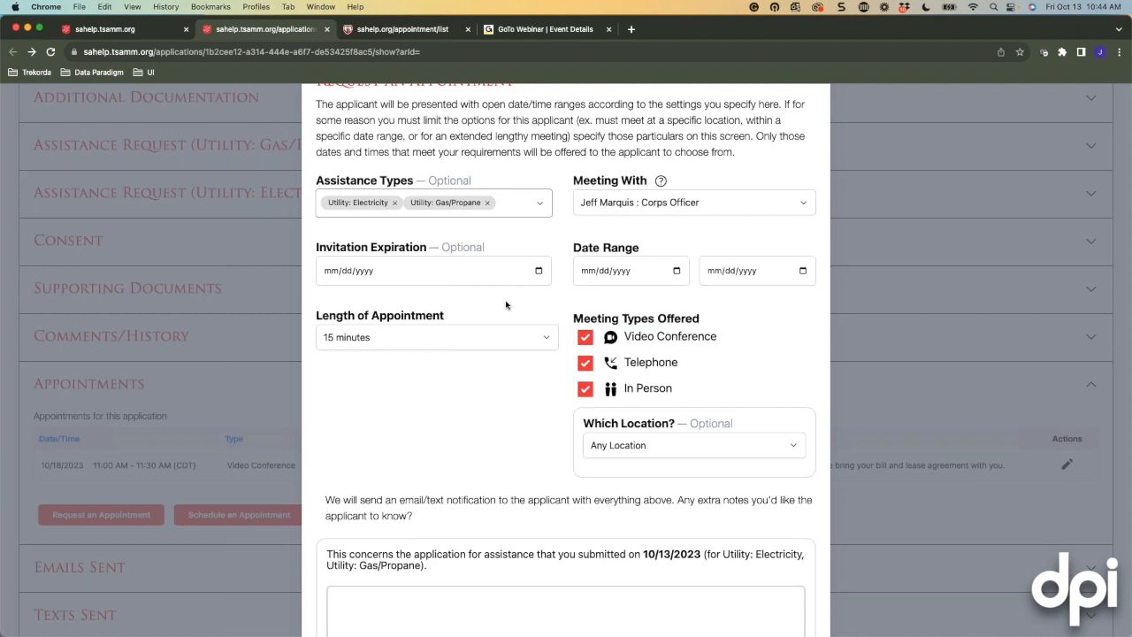
Set the invitation expiration to 10/17/2023 and the appointment date range to 10/13/2023 through 10/19/2023.
left_click(540, 271)
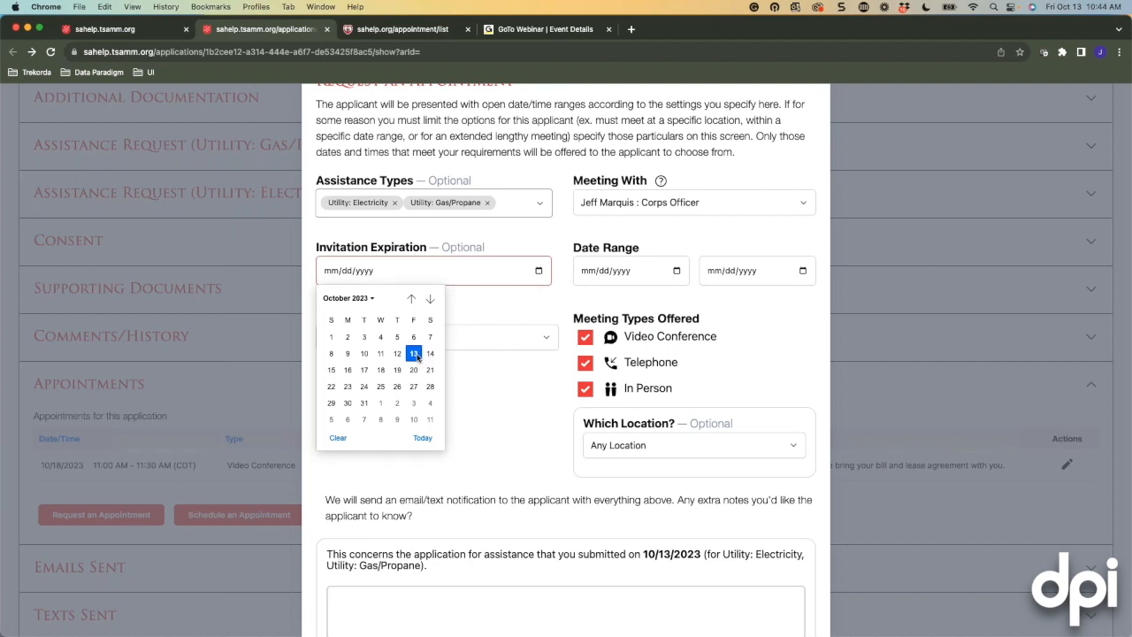
left_click(364, 371)
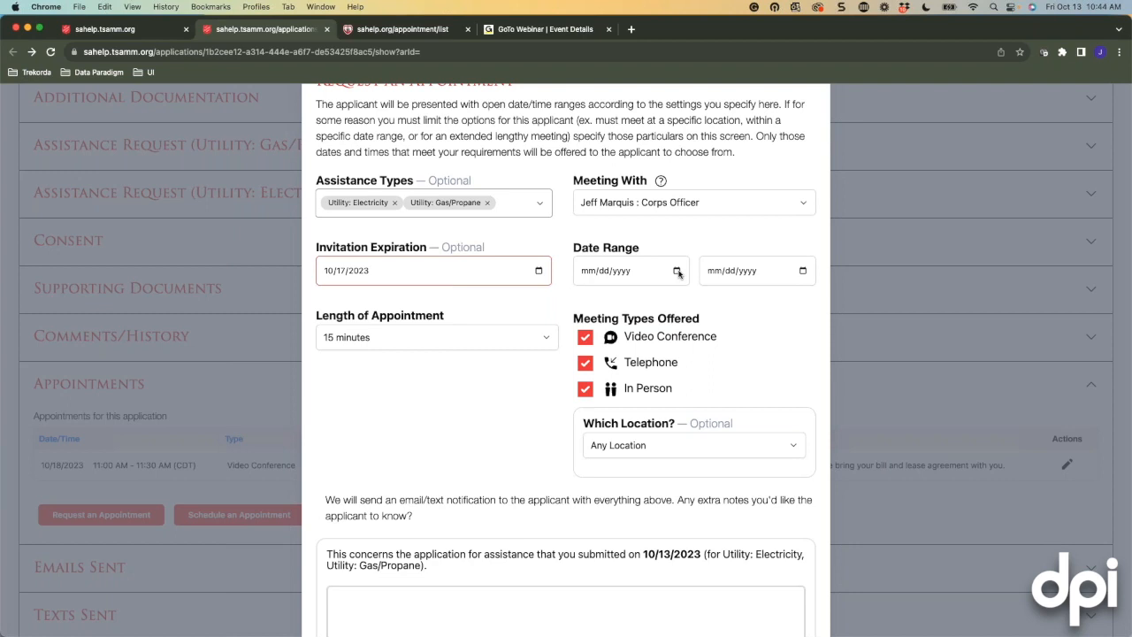
left_click(676, 270)
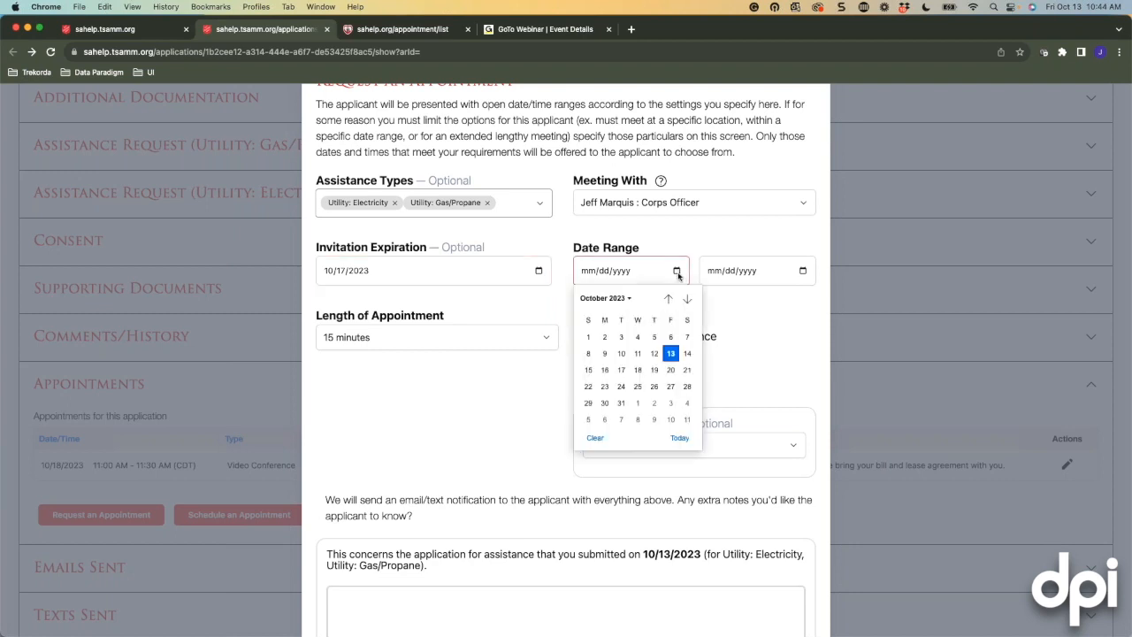
left_click(673, 354)
left_click(802, 270)
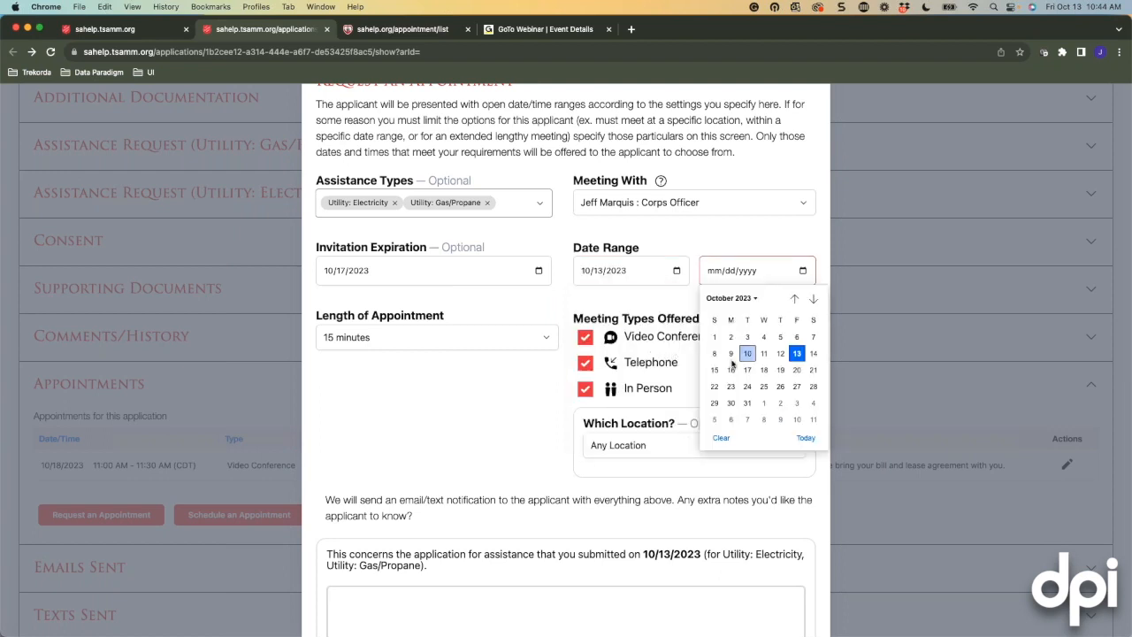
left_click(782, 369)
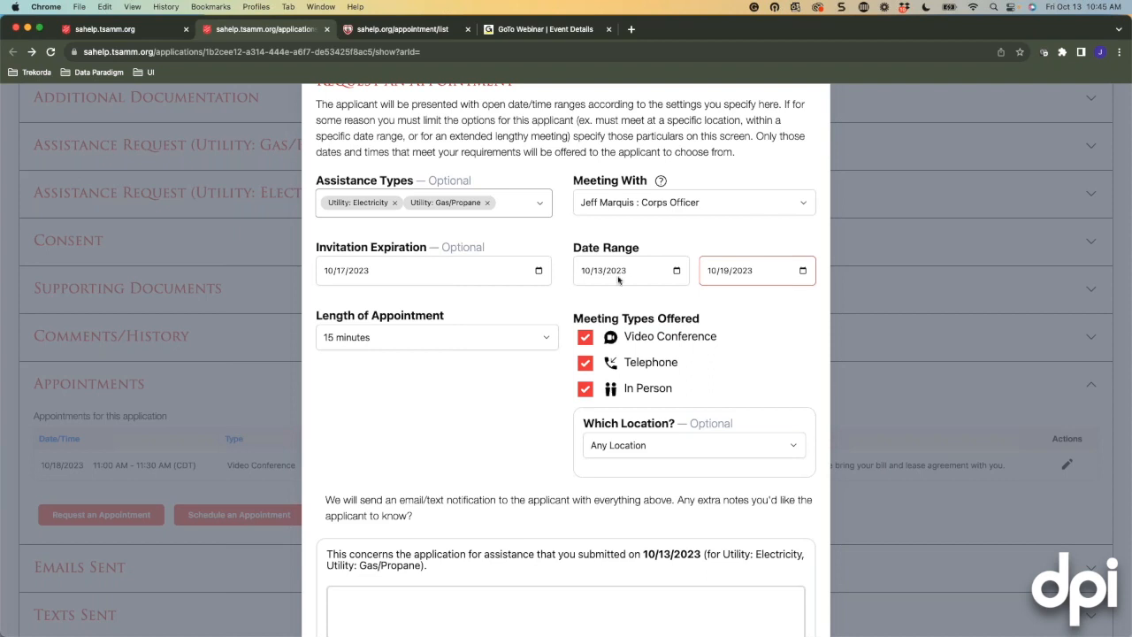
Set the length of the requested appointment to 30 minutes.
scroll(437, 451, "down", 1)
scroll(437, 451, "down", 1)
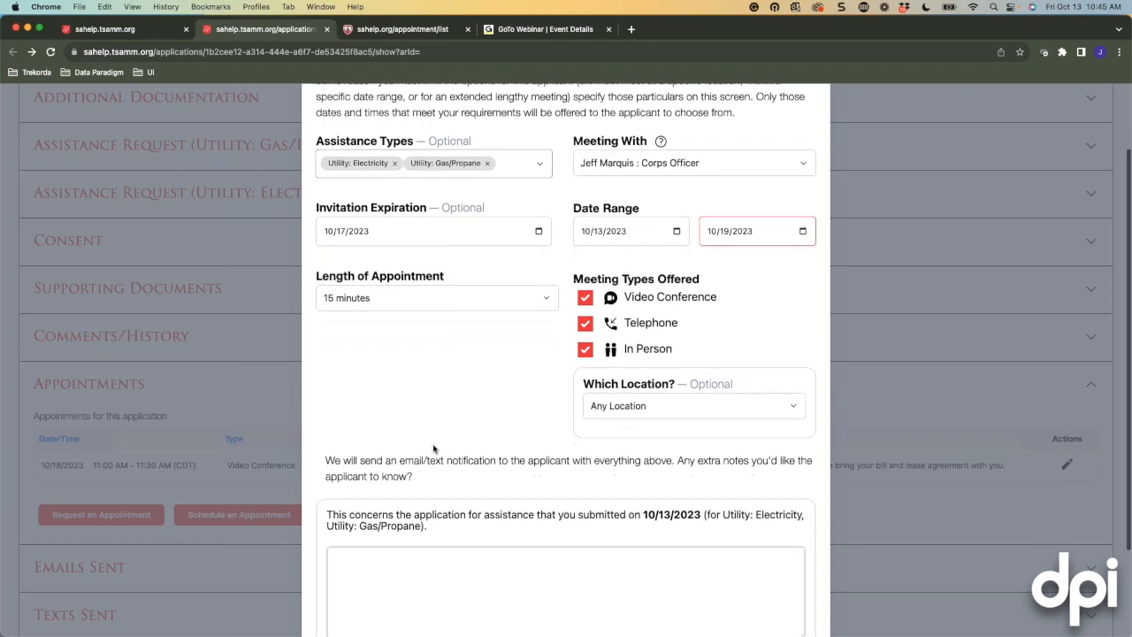
left_click(539, 298)
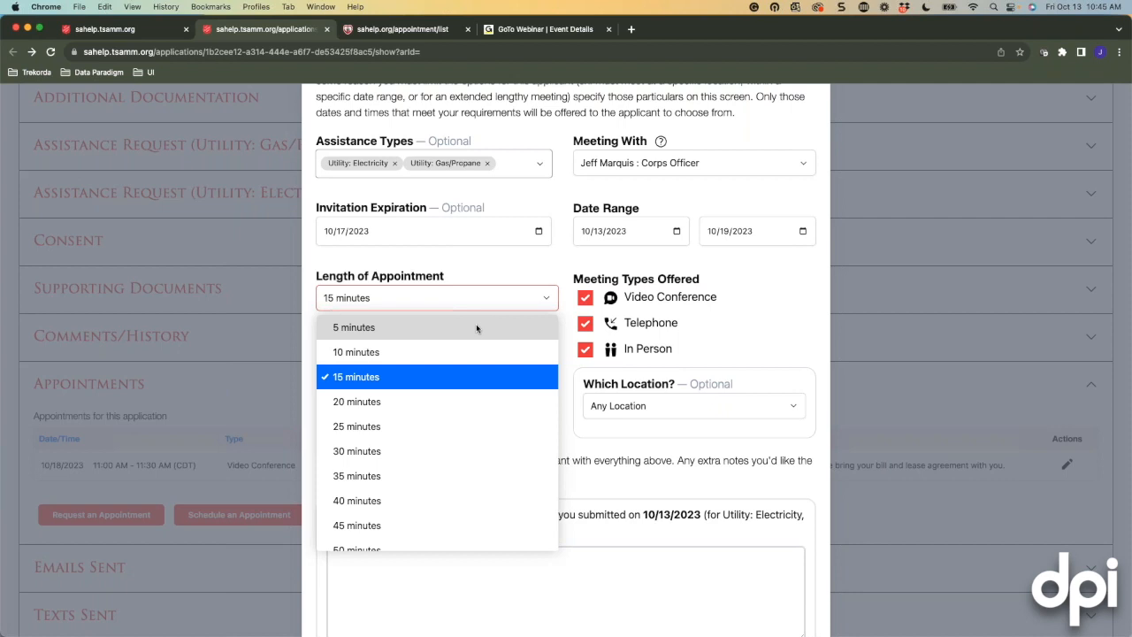
scroll(430, 477, "down", 5)
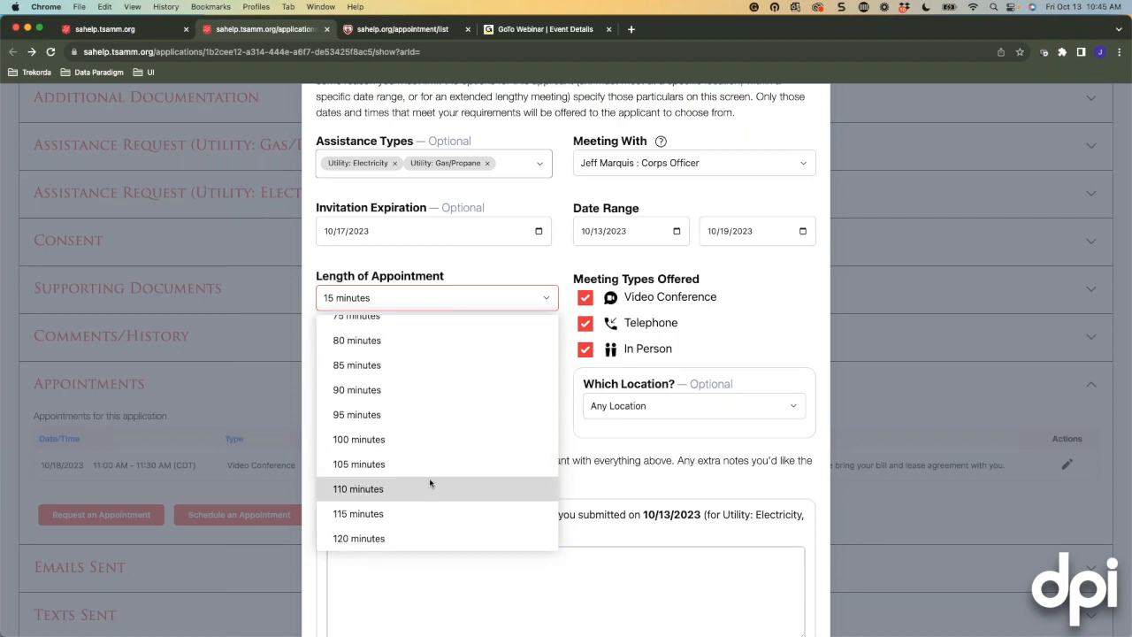
scroll(429, 486, "down", 3)
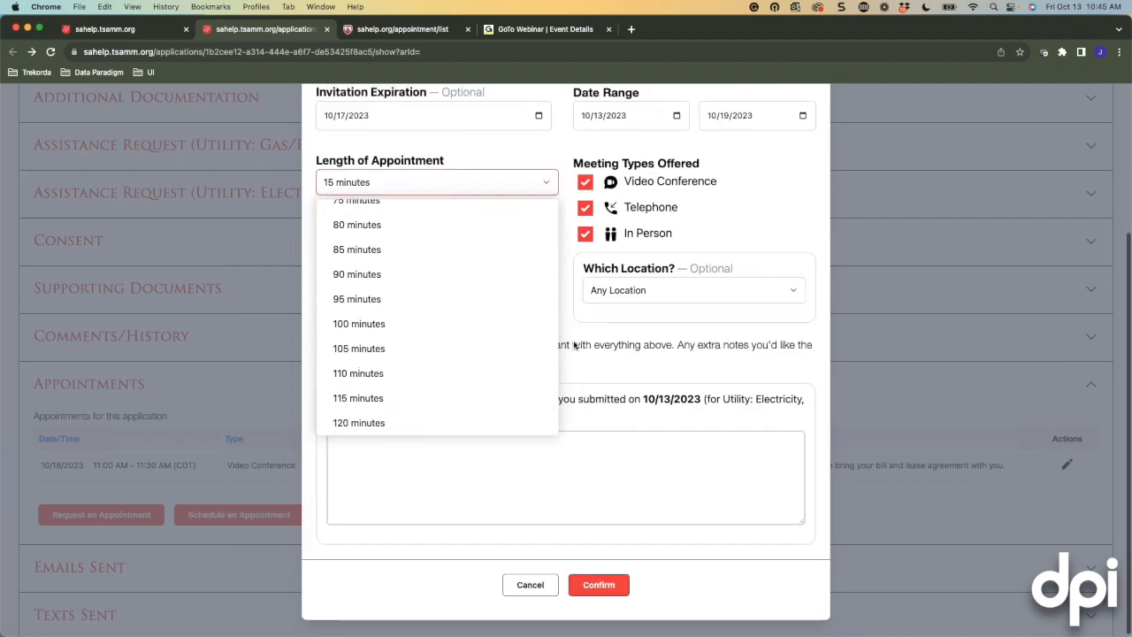
scroll(572, 348, "up", 2)
scroll(483, 354, "up", 5)
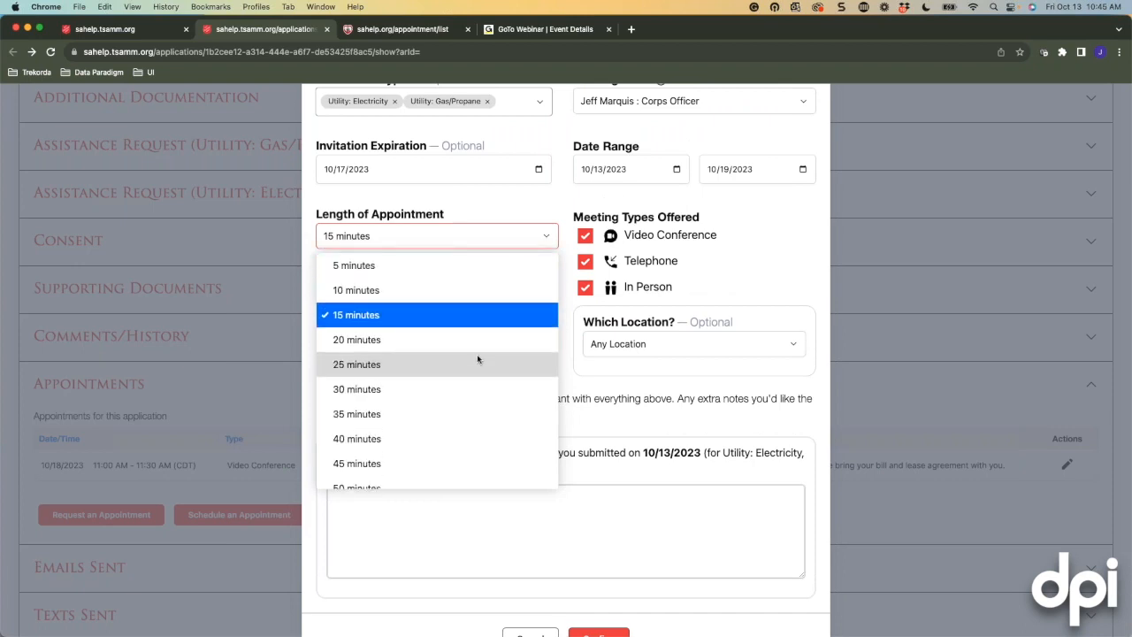
scroll(554, 324, "up", 2)
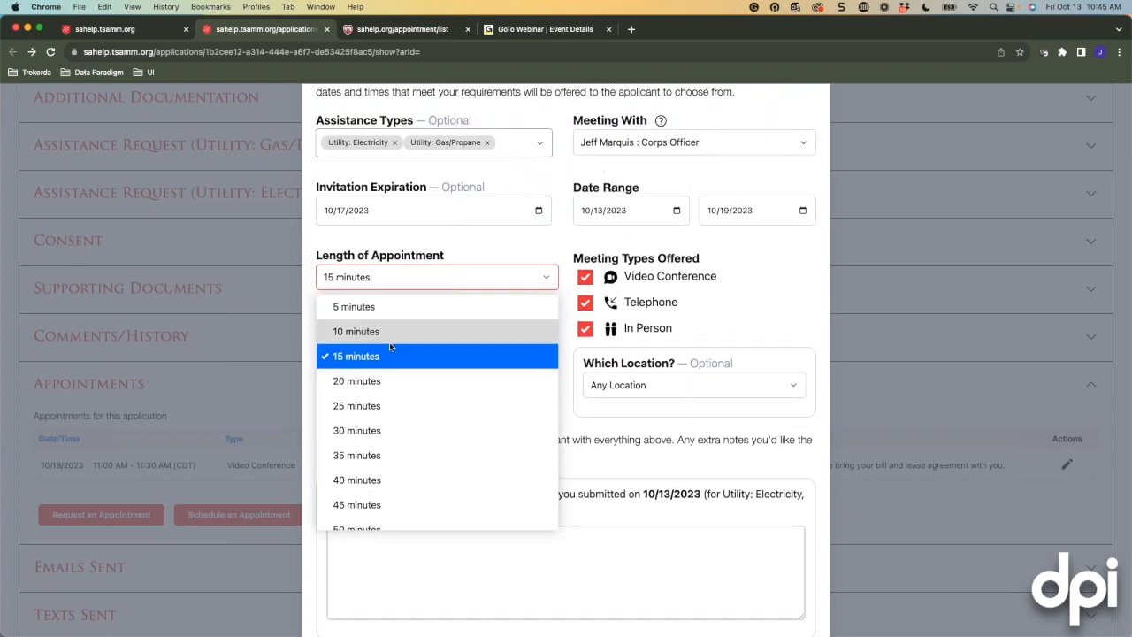
left_click(358, 433)
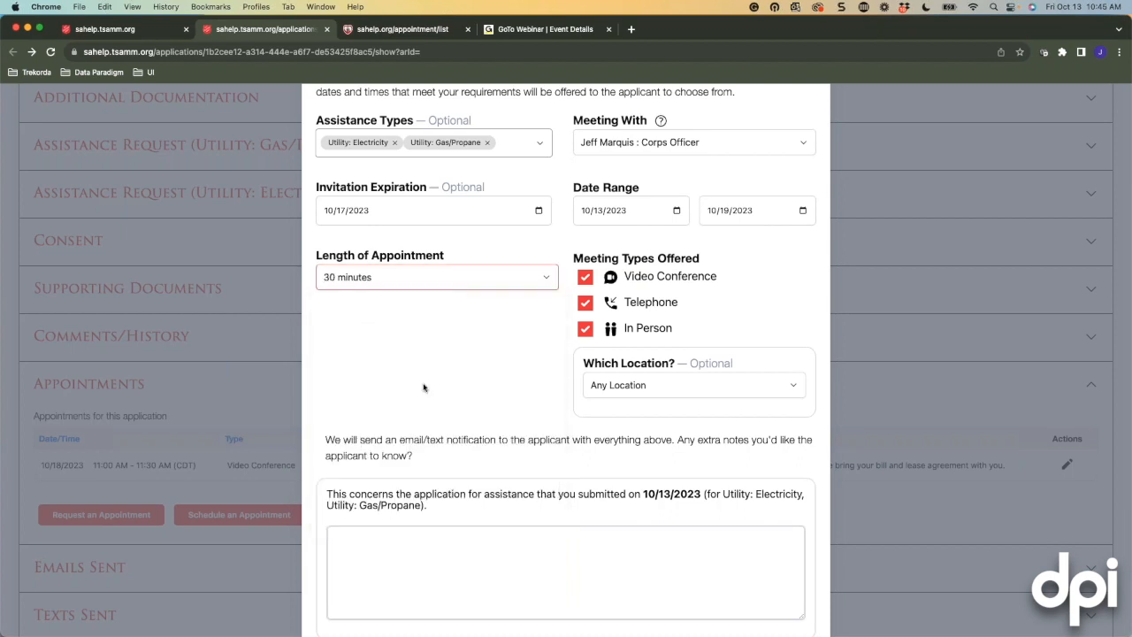
Exclude Video Conference and Telephone from the meeting types offered to the applicant.
scroll(426, 387, "up", 2)
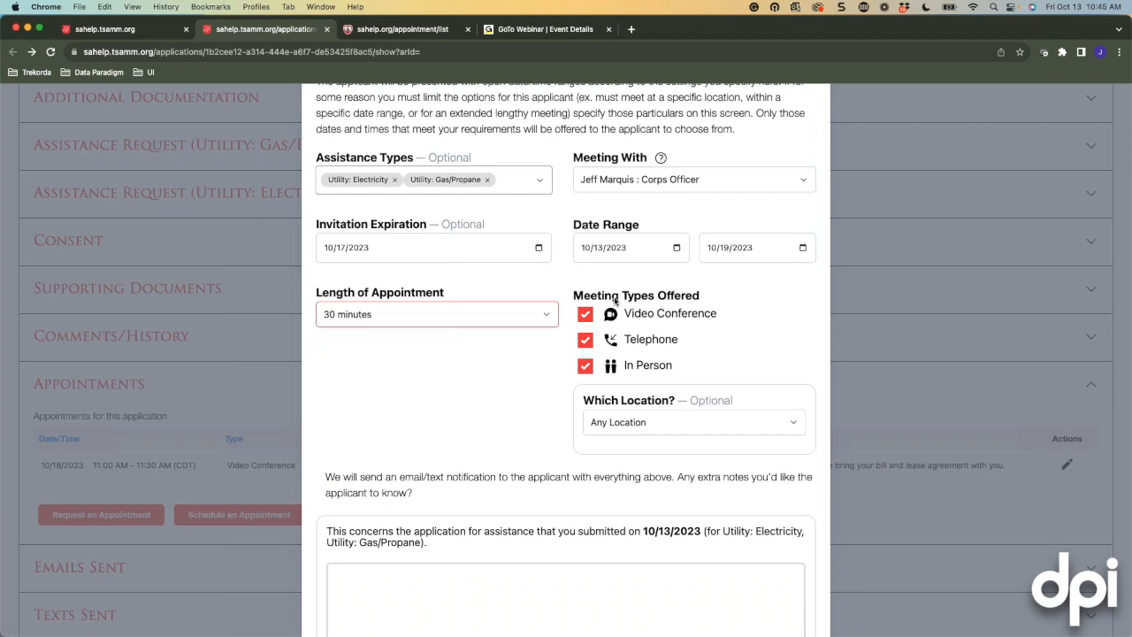
left_click(585, 313)
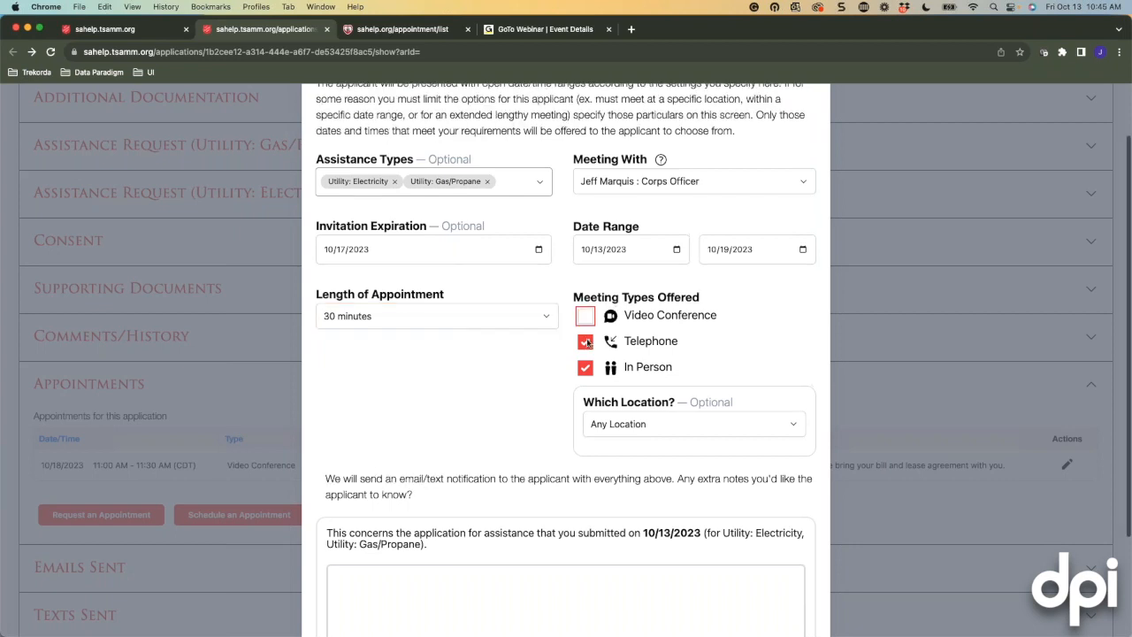
left_click(585, 339)
scroll(518, 359, "down", 1)
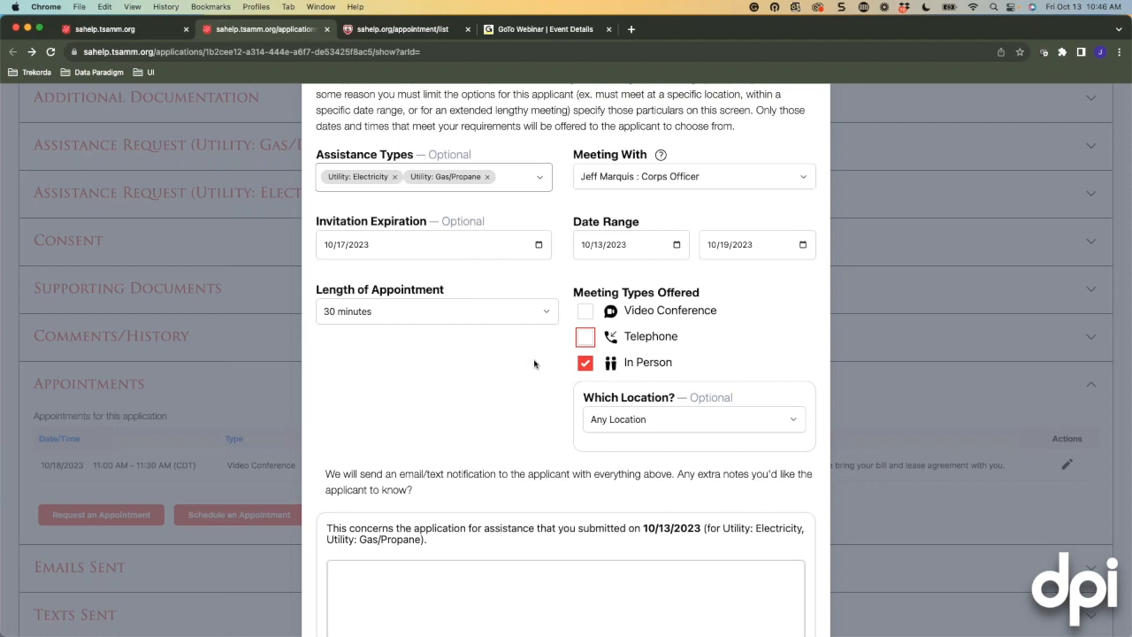
Choose Any Location for the in-person meeting and offer Video Conference as a meeting type again.
left_click(785, 421)
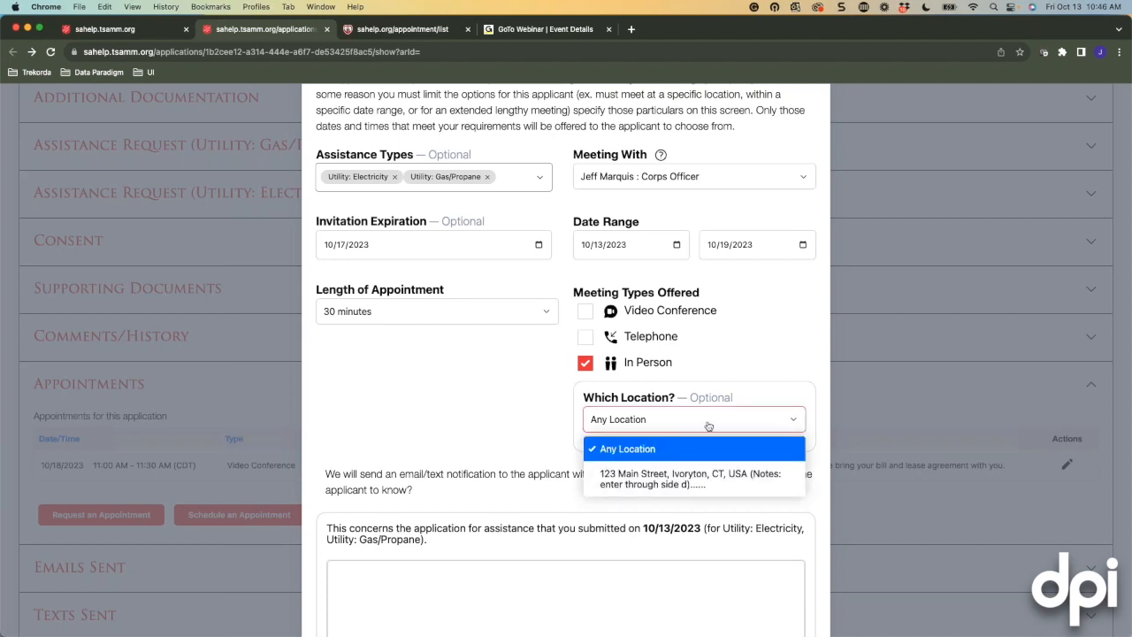
left_click(665, 448)
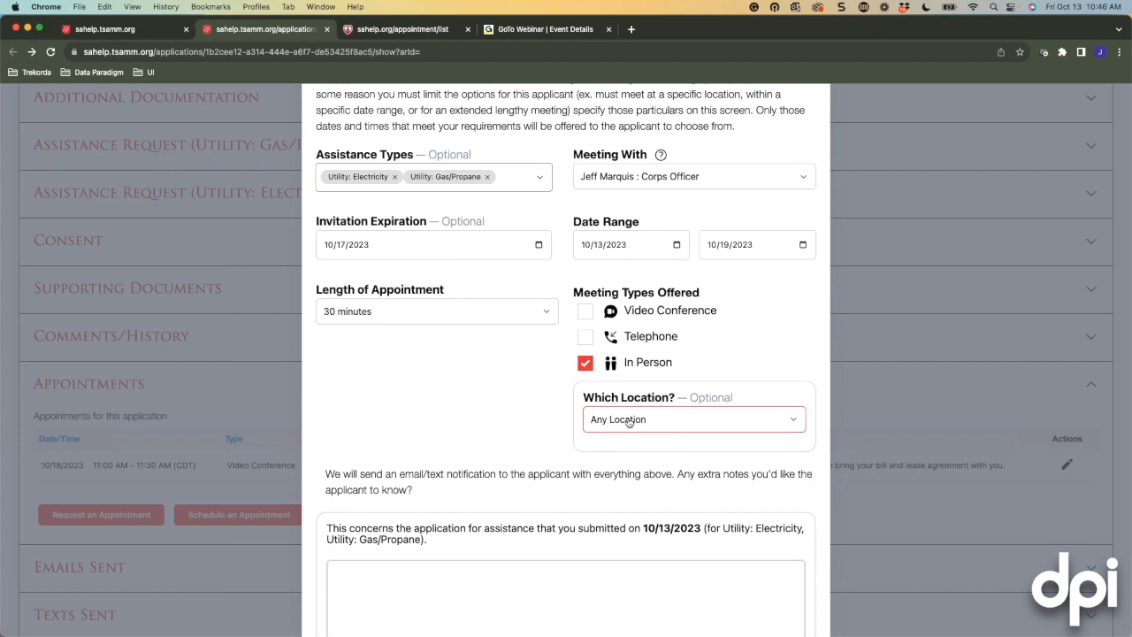
left_click(585, 313)
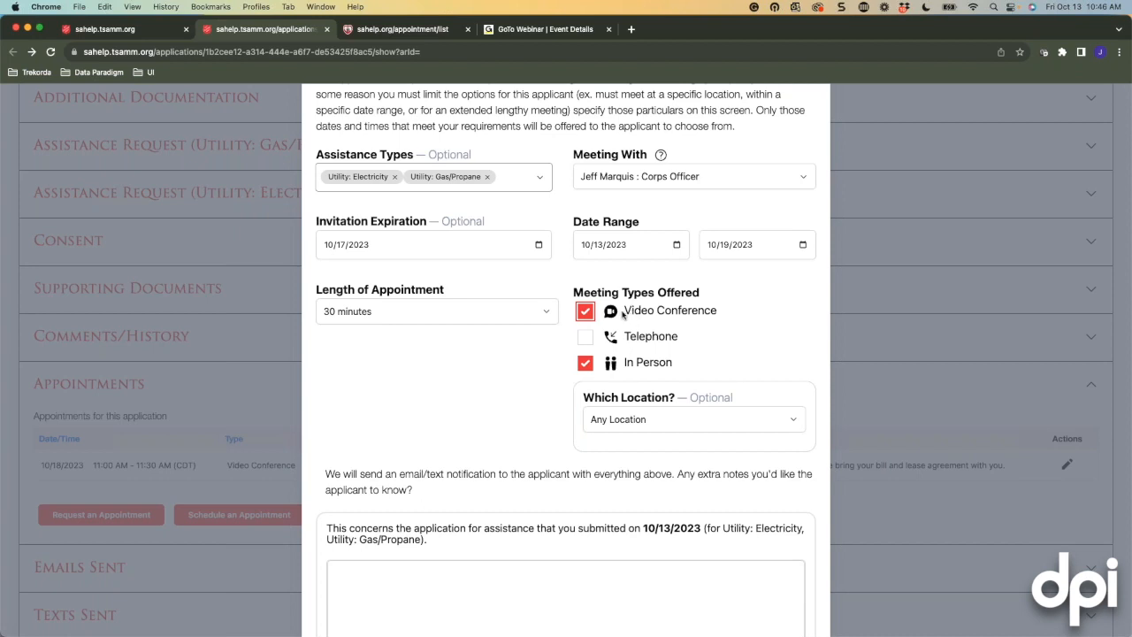
Add the note "We are discussing your lease agreement and costs..." for the applicant.
scroll(451, 395, "down", 3)
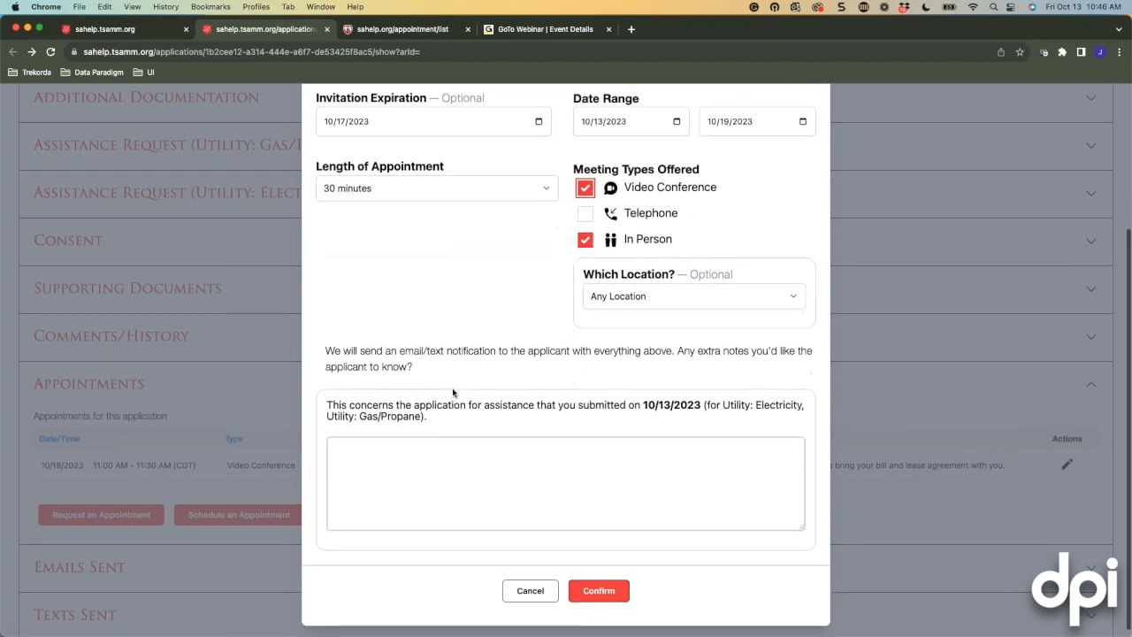
left_click(546, 473)
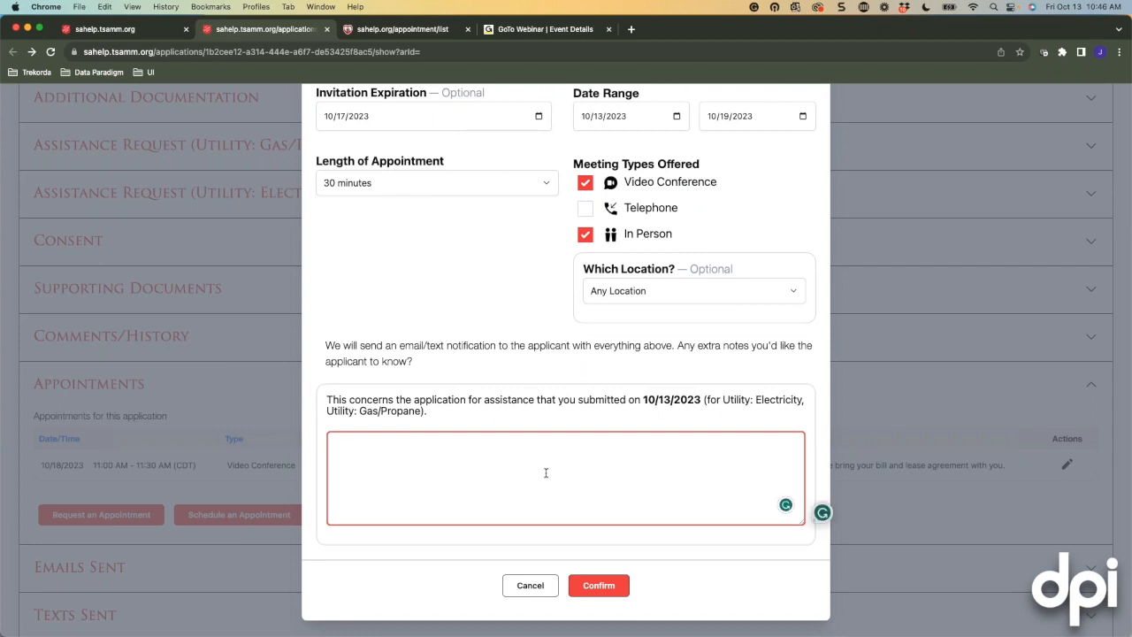
type("We are discussing your lease agreement an")
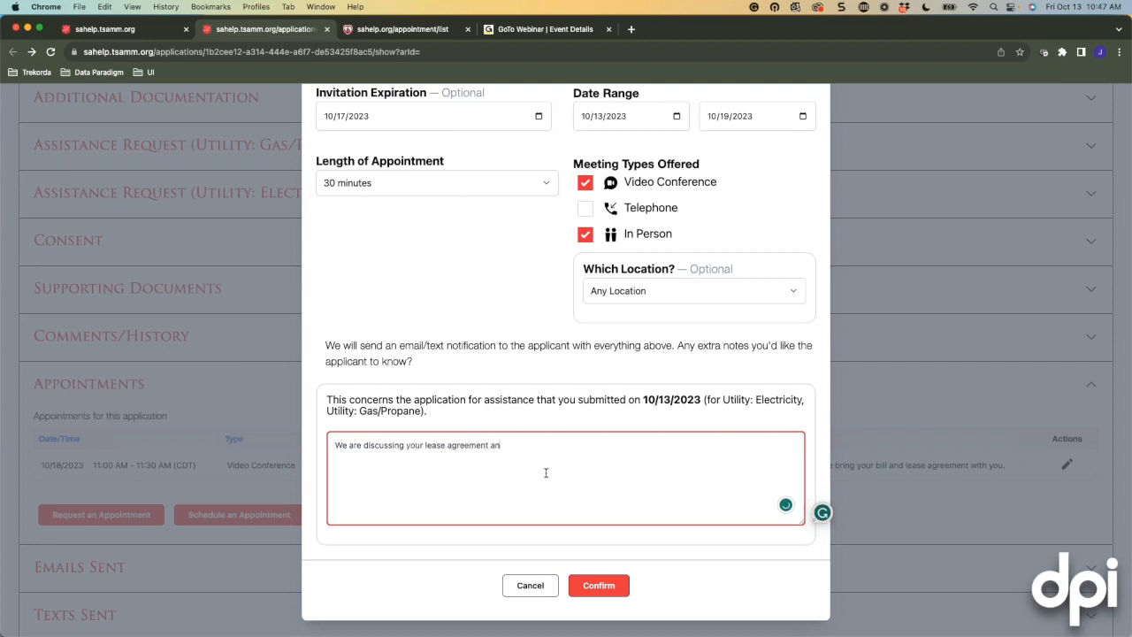
type("d costs...")
Review the completed appointment request, submit it, and dismiss the notification.
scroll(498, 352, "down", 1)
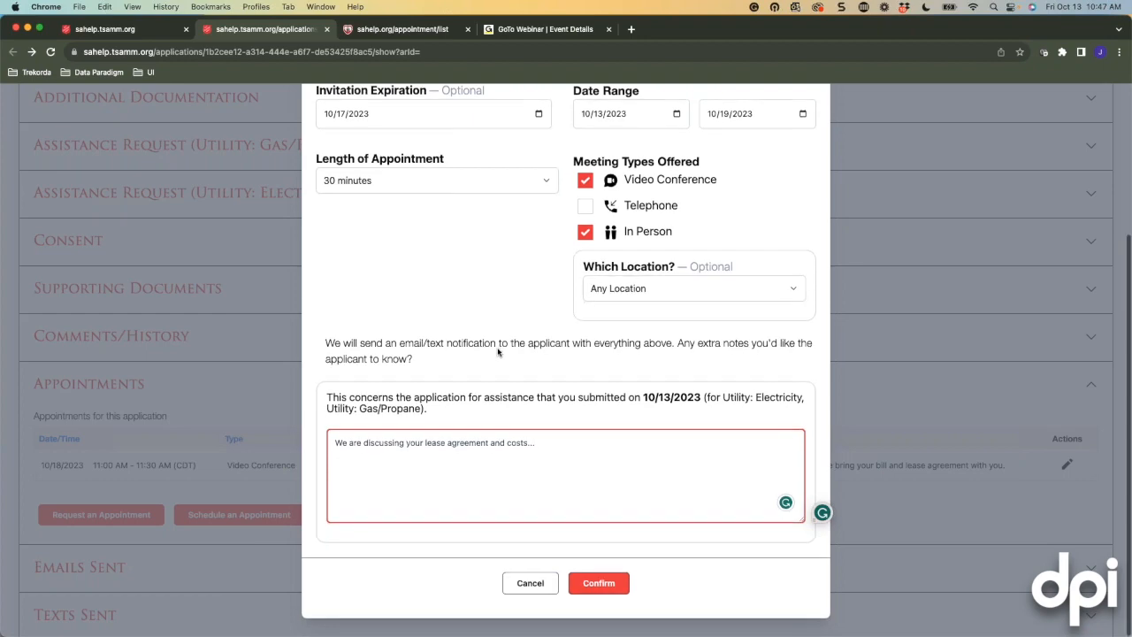
scroll(495, 349, "up", 2)
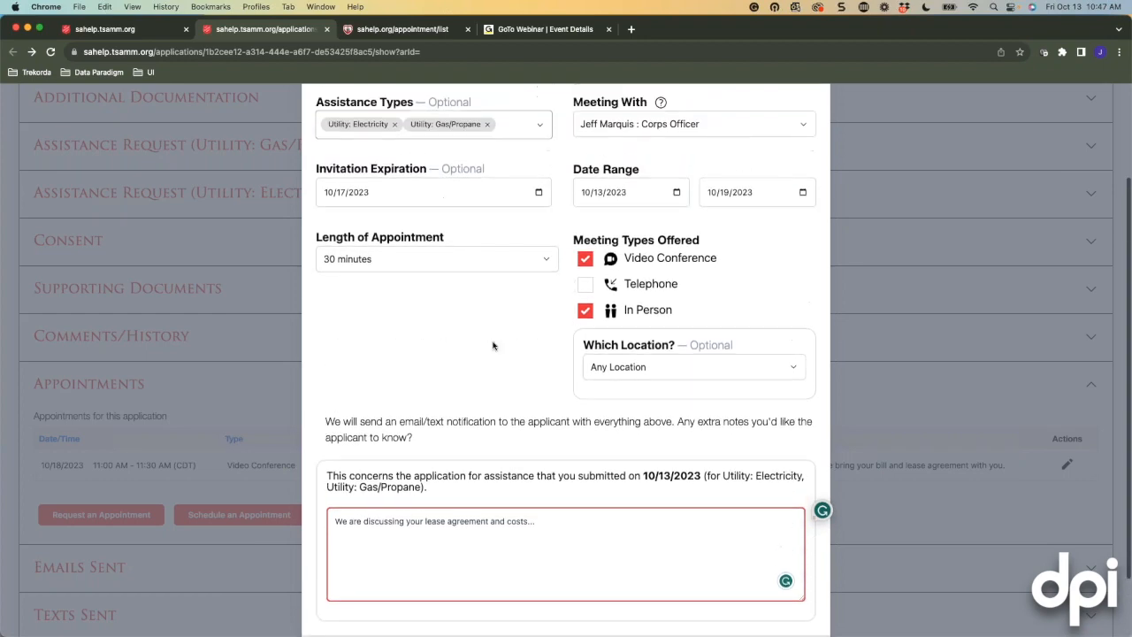
scroll(492, 346, "up", 2)
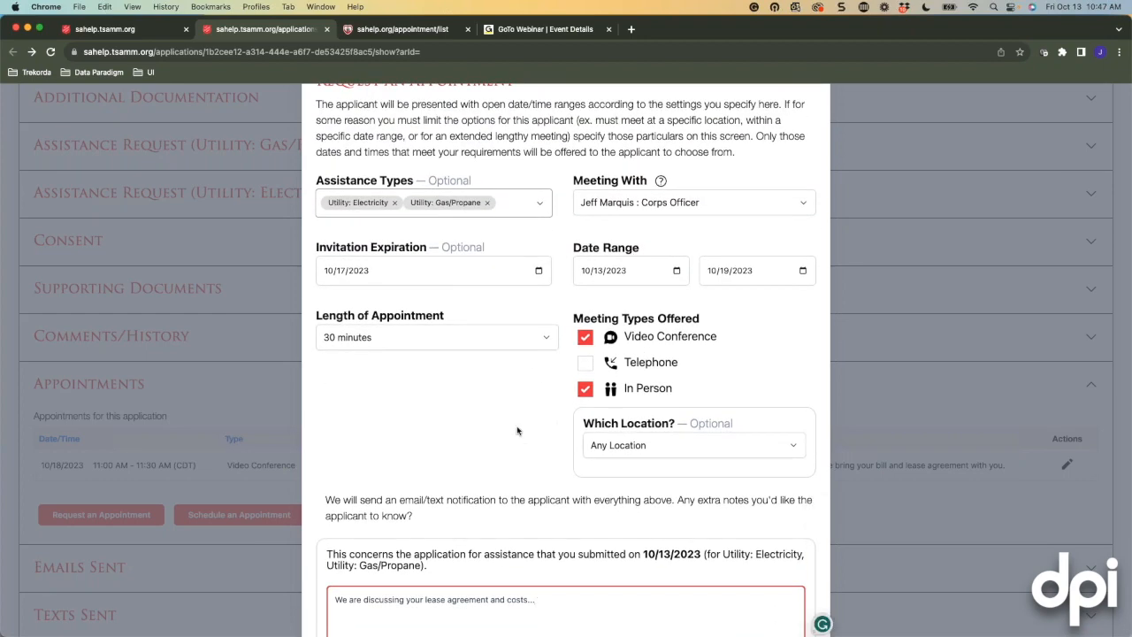
scroll(517, 431, "down", 4)
left_click(607, 583)
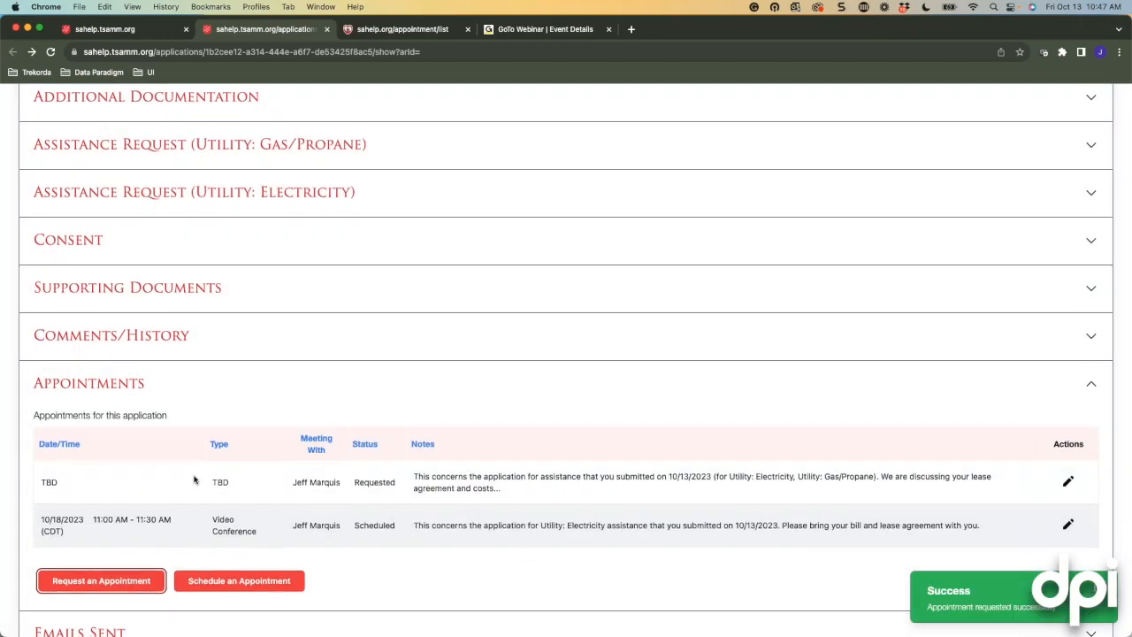
scroll(193, 478, "down", 1)
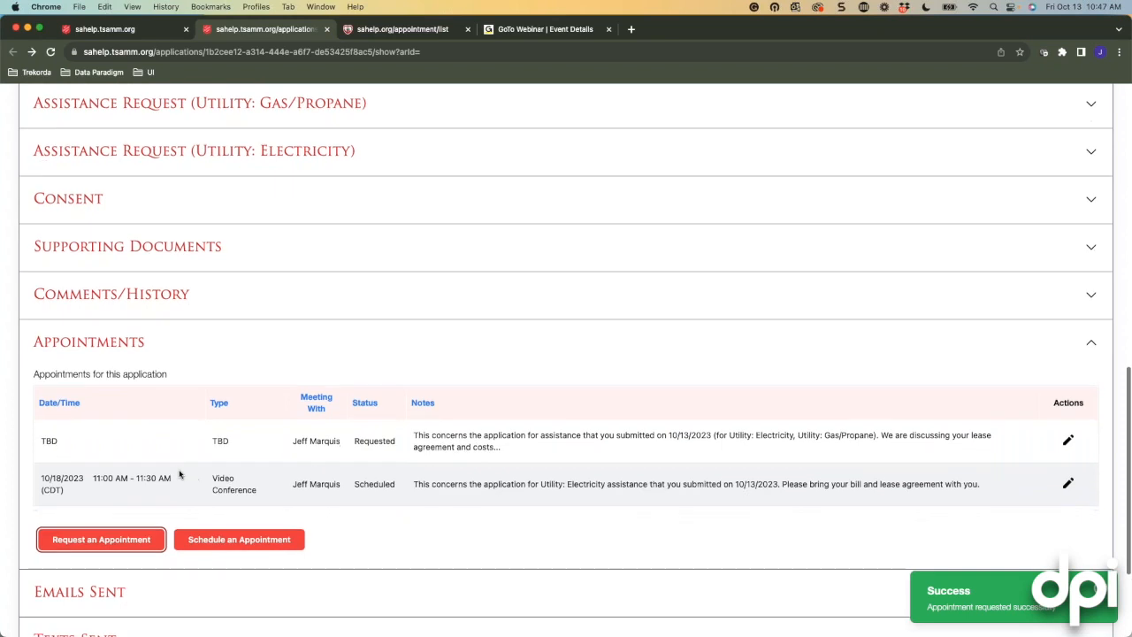
left_click(1104, 610)
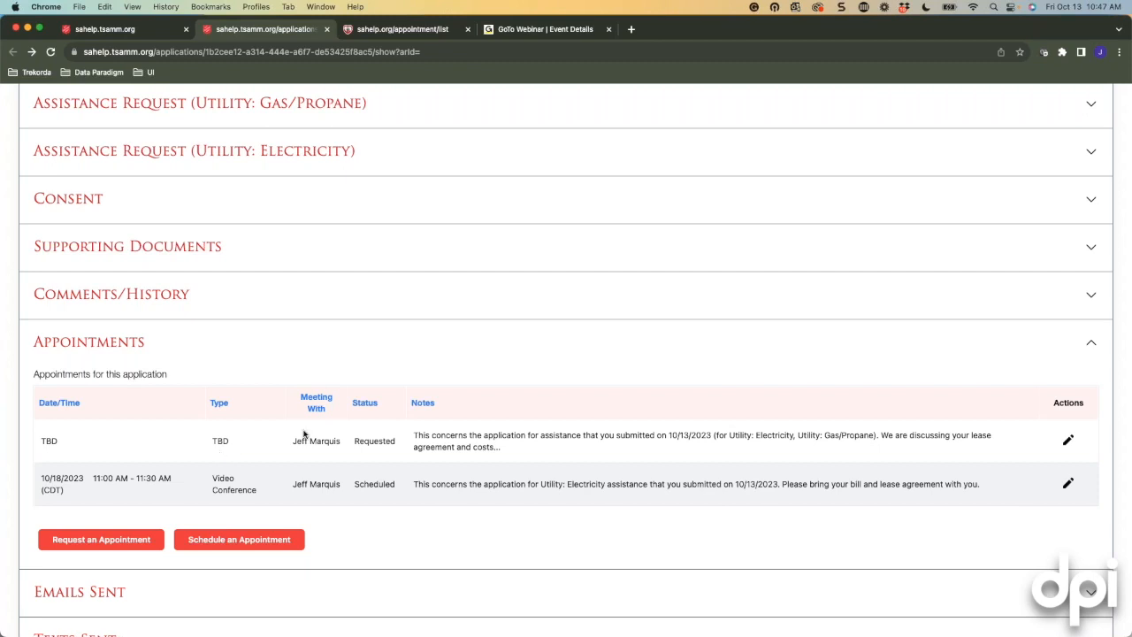
Start scheduling an appointment directly from the application's Appointments section, with Utility: Electricity as the assistance type.
scroll(327, 438, "down", 2)
scroll(342, 441, "up", 1)
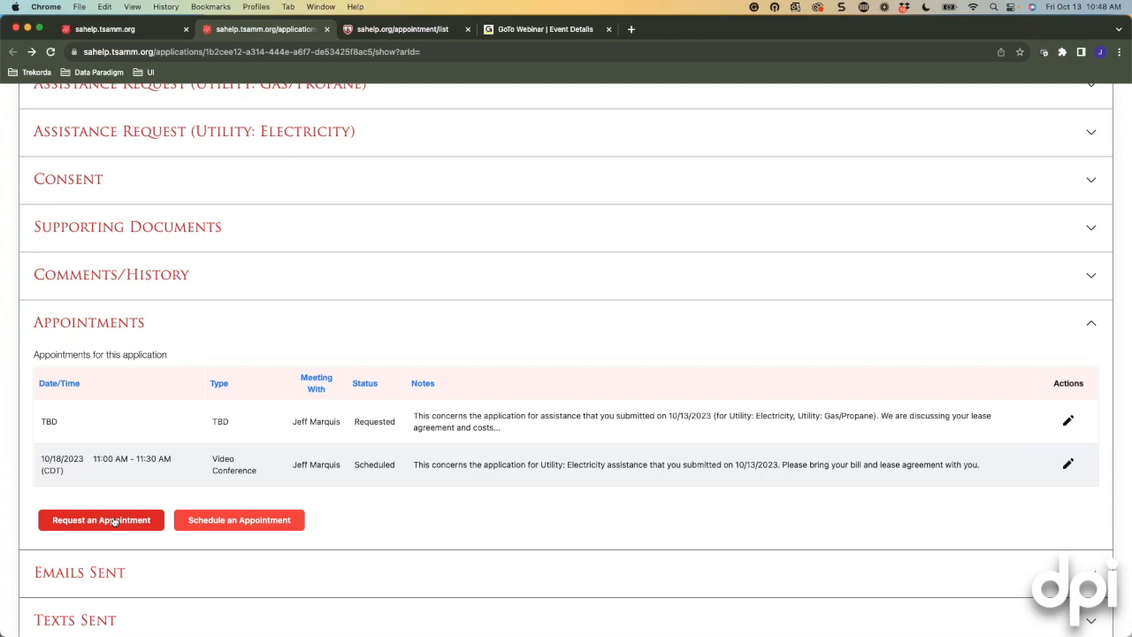
left_click(215, 522)
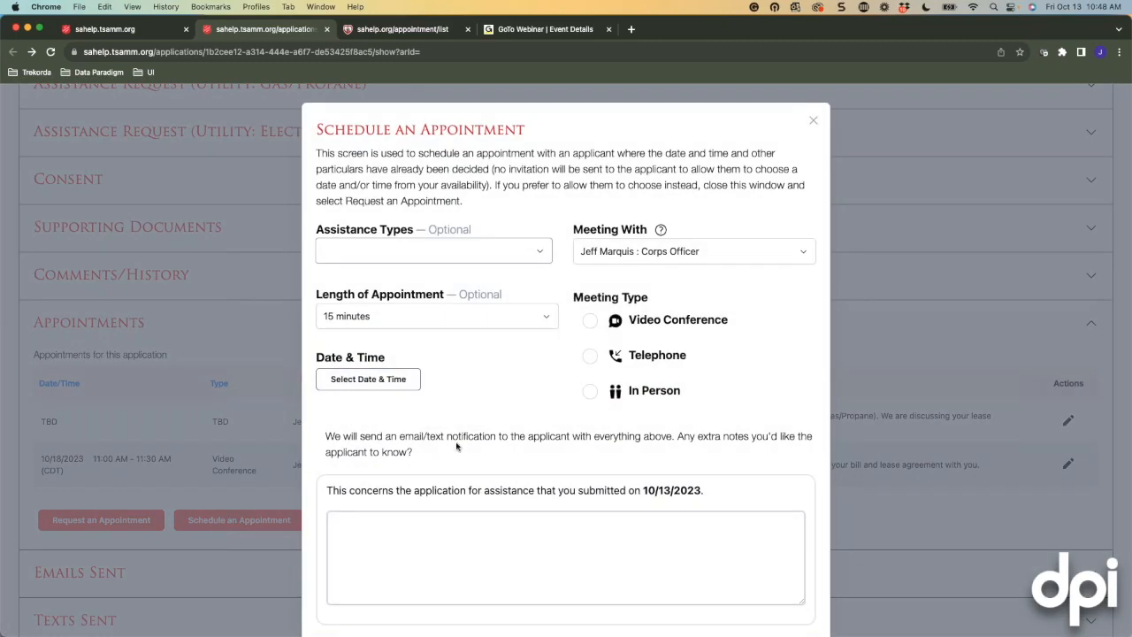
scroll(485, 410, "down", 2)
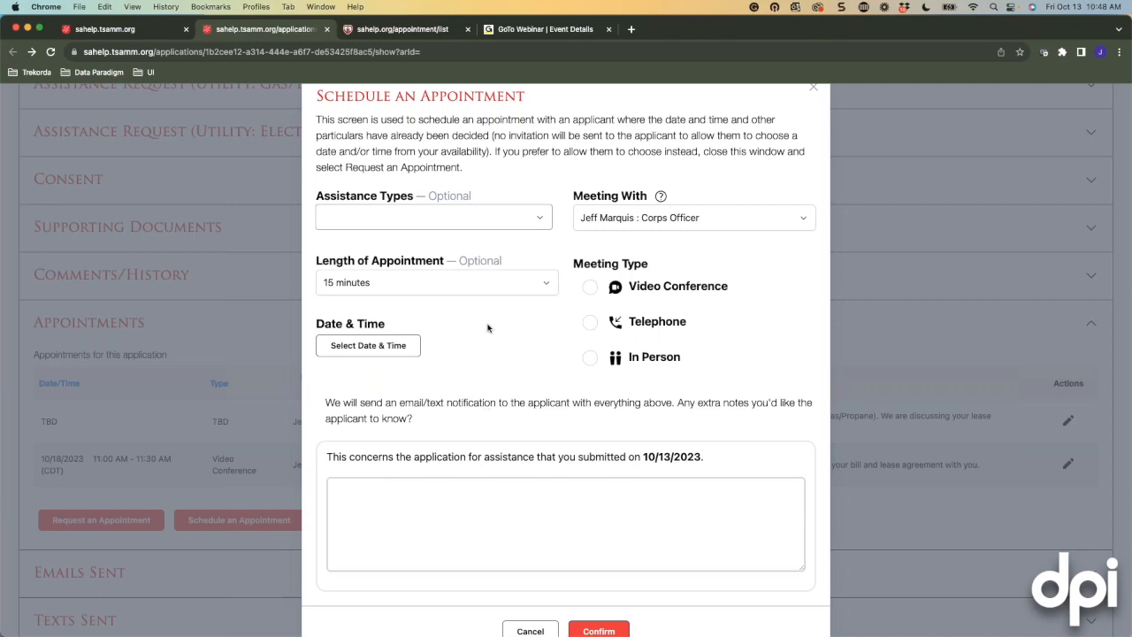
left_click(545, 219)
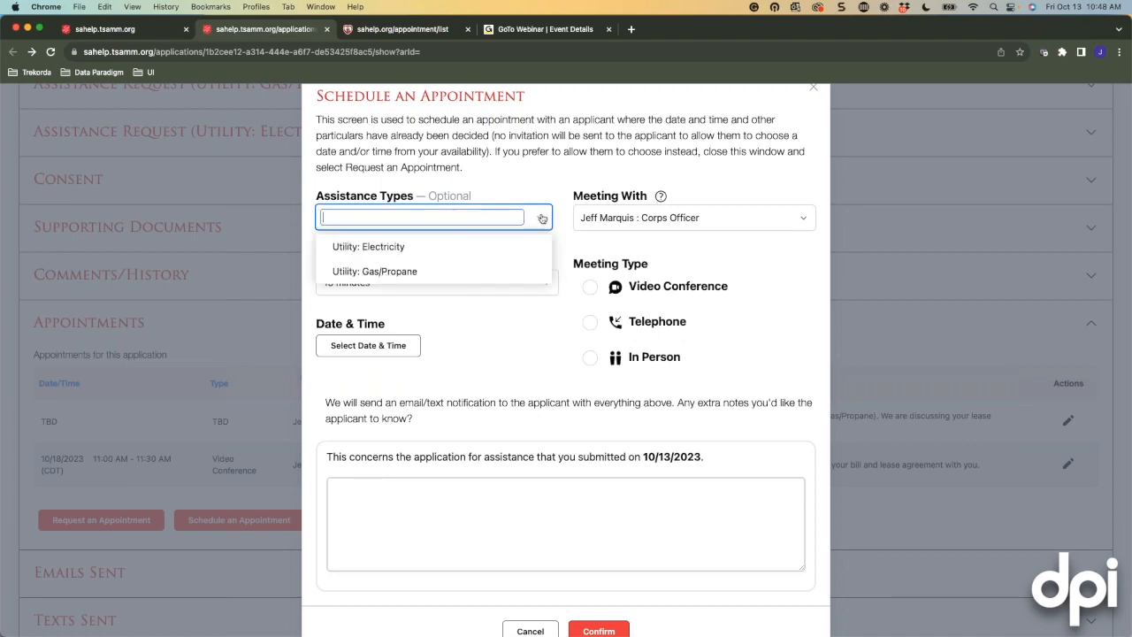
left_click(385, 246)
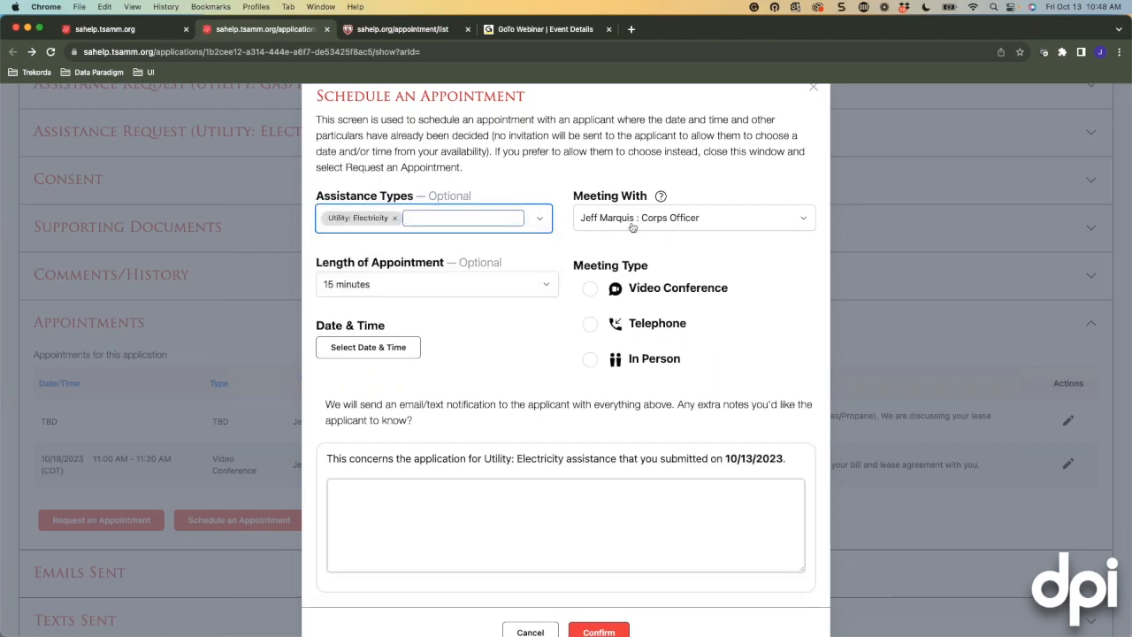
Set the scheduled appointment's length to 60 minutes and its meeting type to Video Conference.
left_click(552, 284)
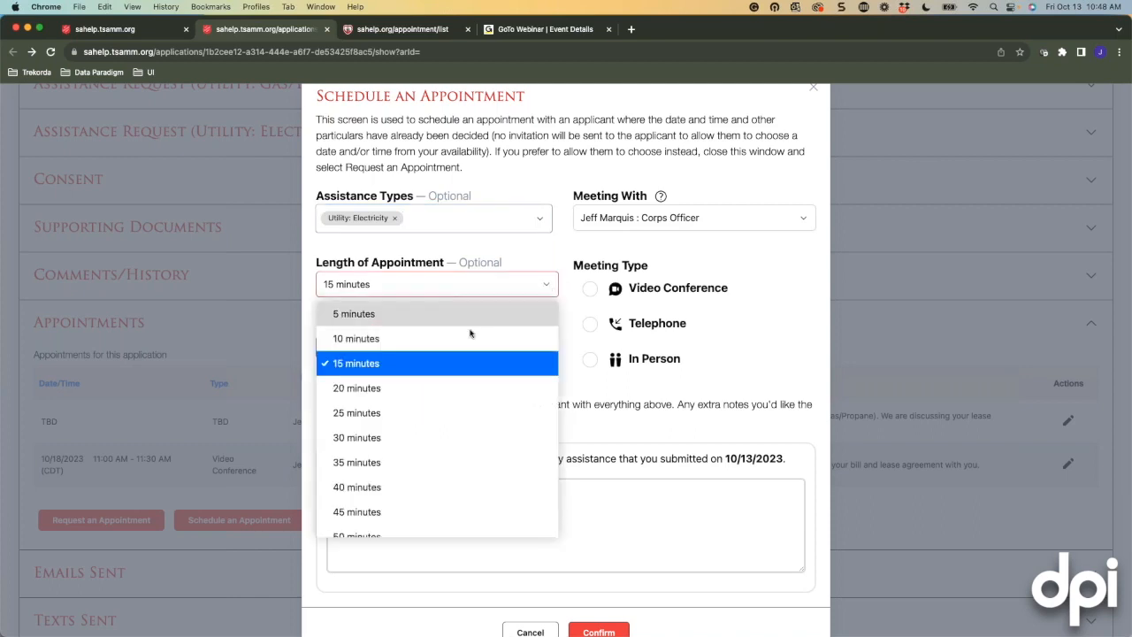
scroll(425, 512, "down", 2)
scroll(411, 512, "down", 1)
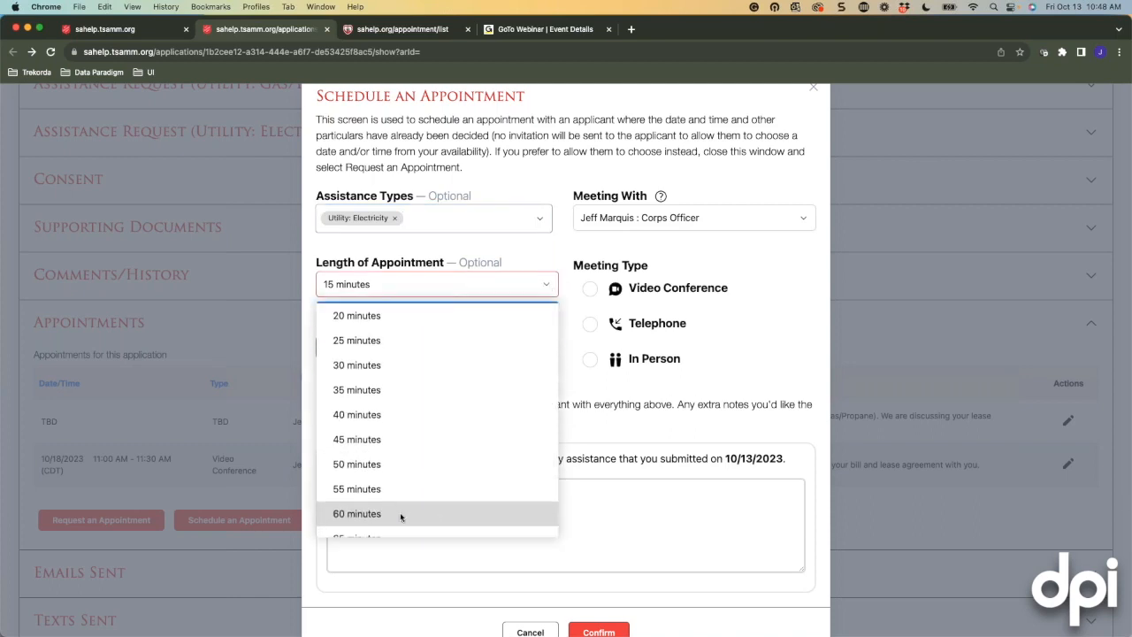
left_click(400, 512)
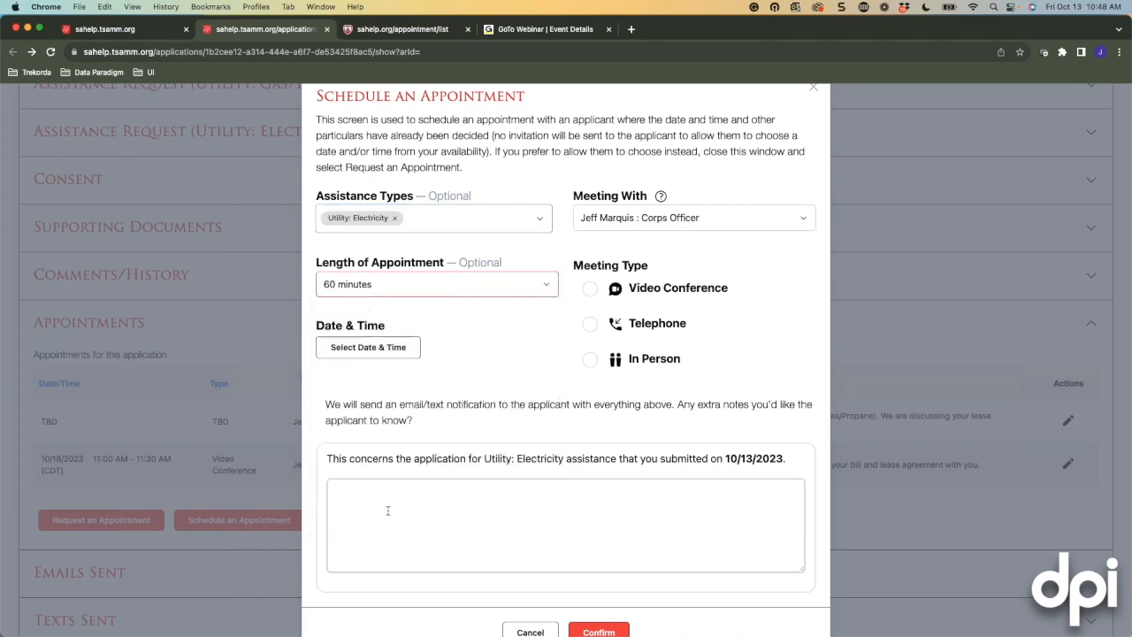
left_click(590, 288)
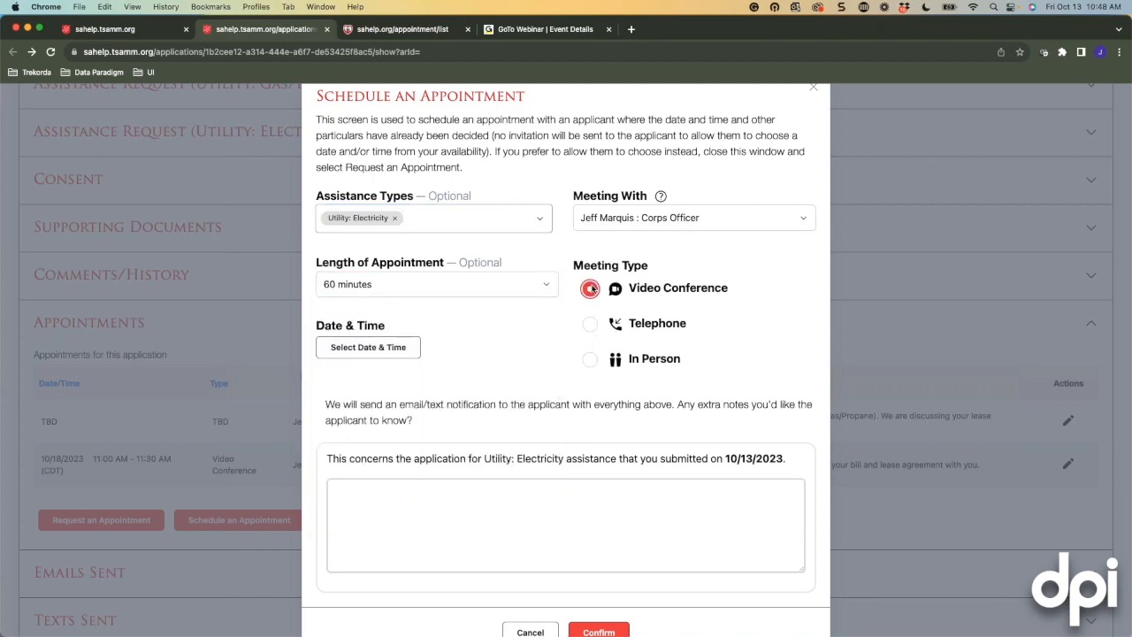
Set the appointment's date and time to October 19, 2023 at 11:00 AM.
left_click(381, 350)
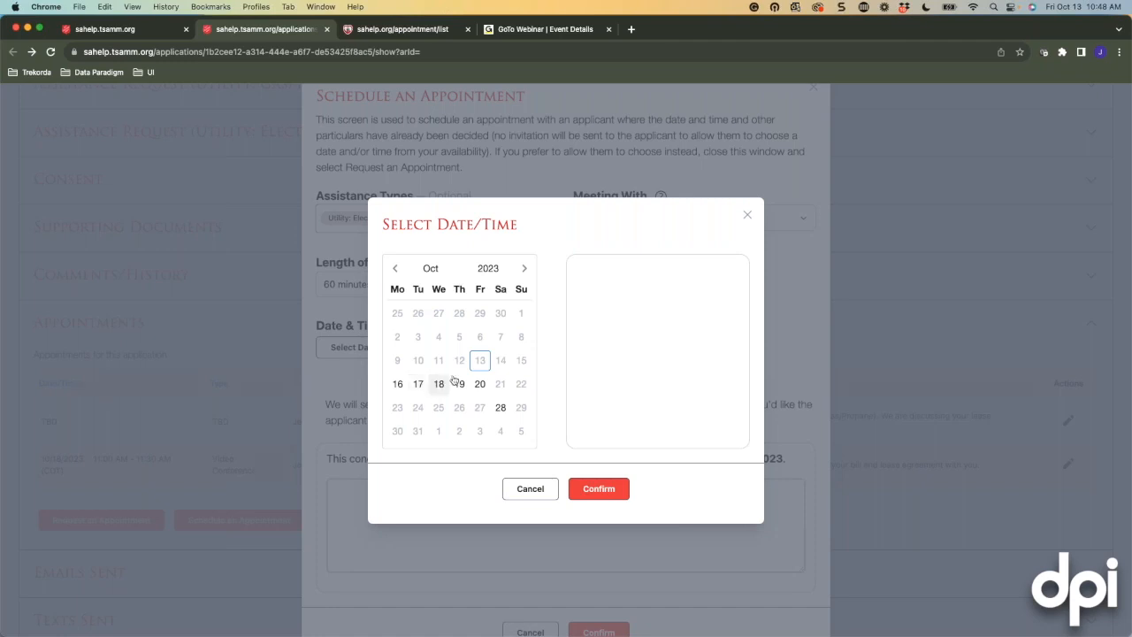
left_click(478, 383)
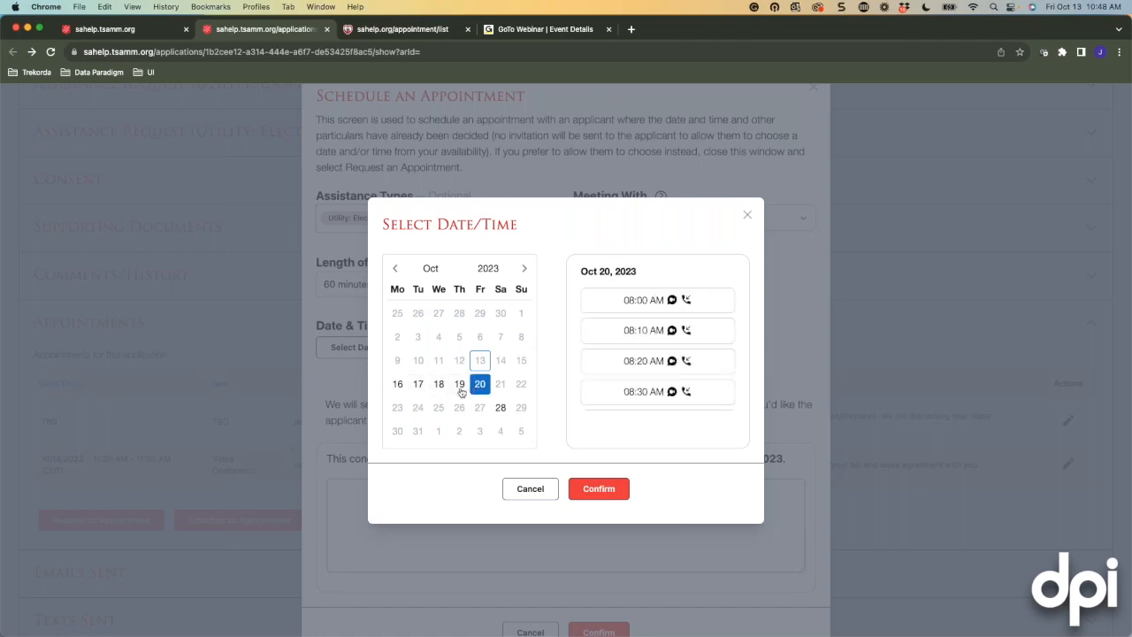
scroll(652, 357, "down", 2)
scroll(652, 357, "down", 5)
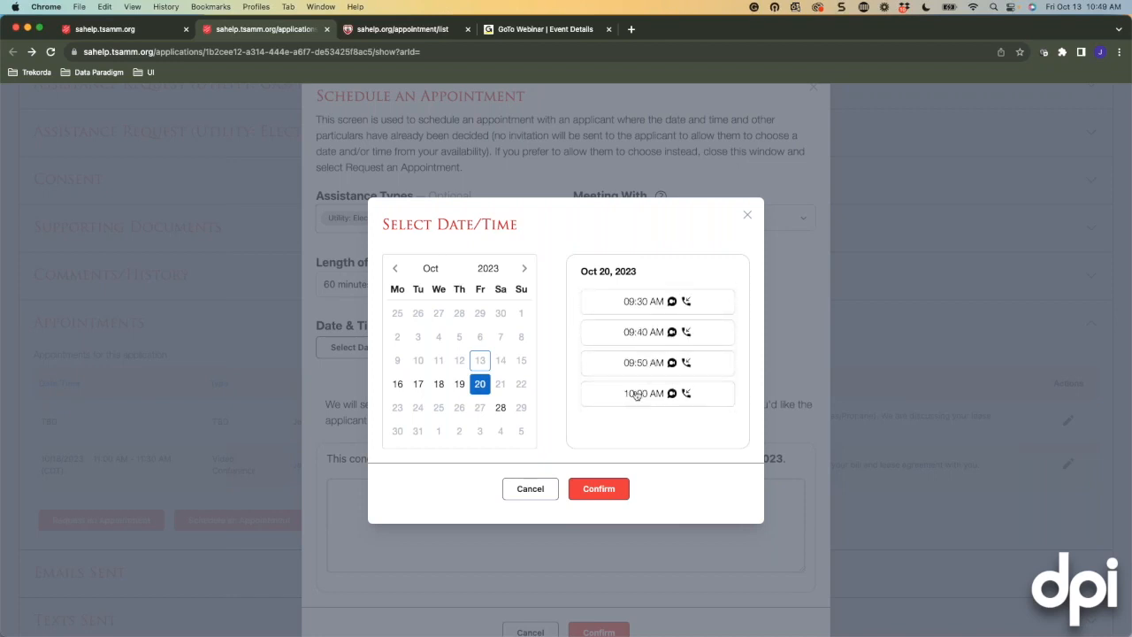
left_click(459, 386)
scroll(627, 369, "down", 8)
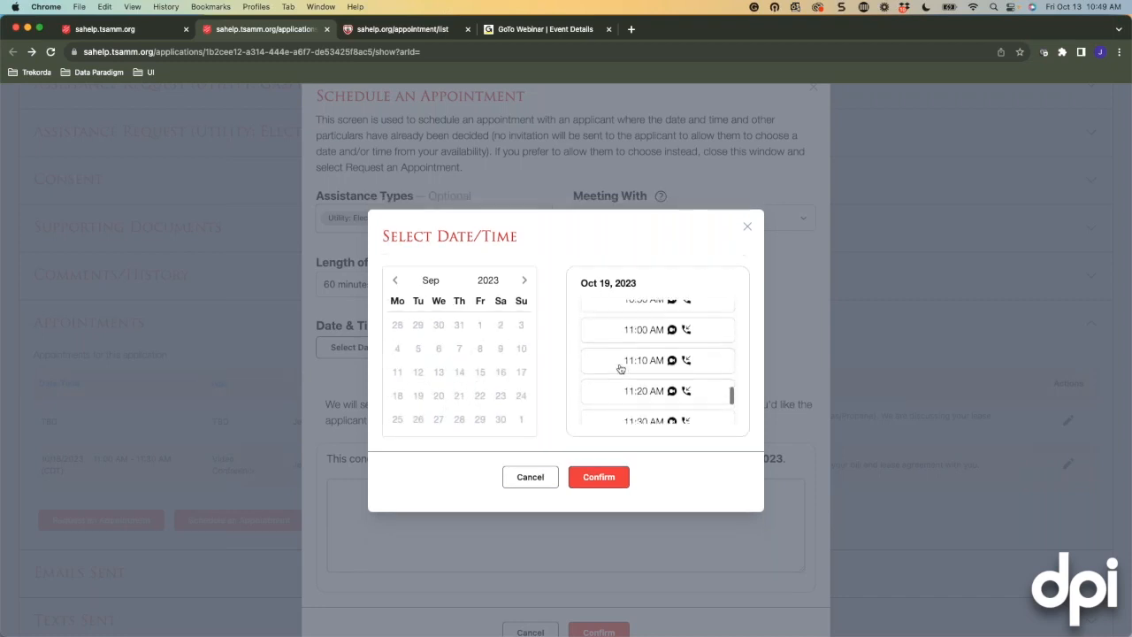
left_click(523, 281)
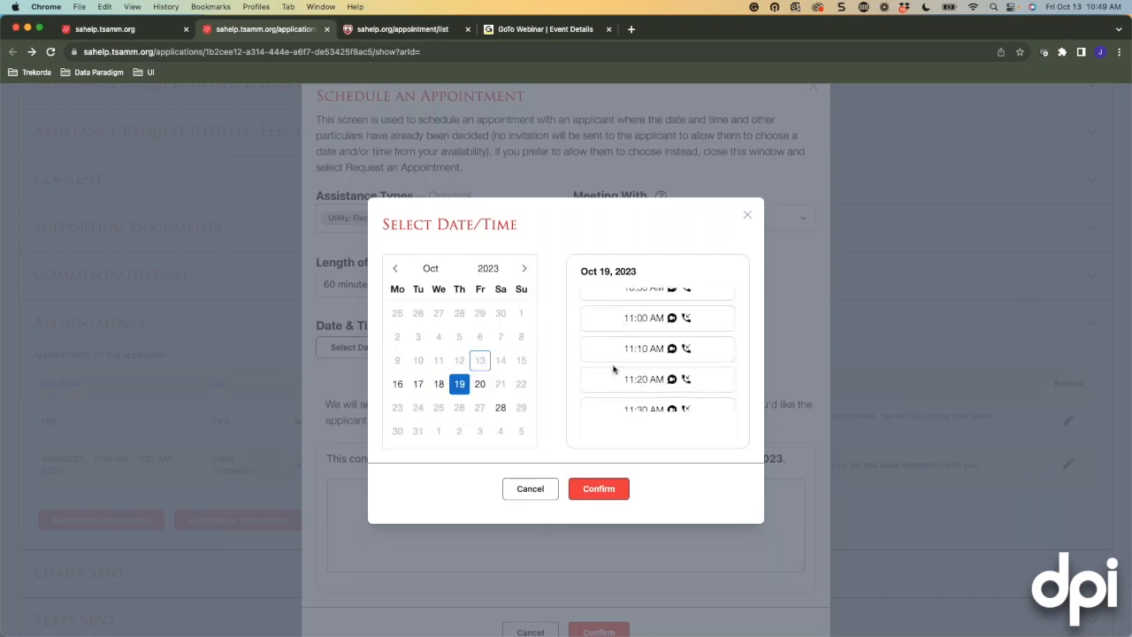
scroll(613, 368, "up", 1)
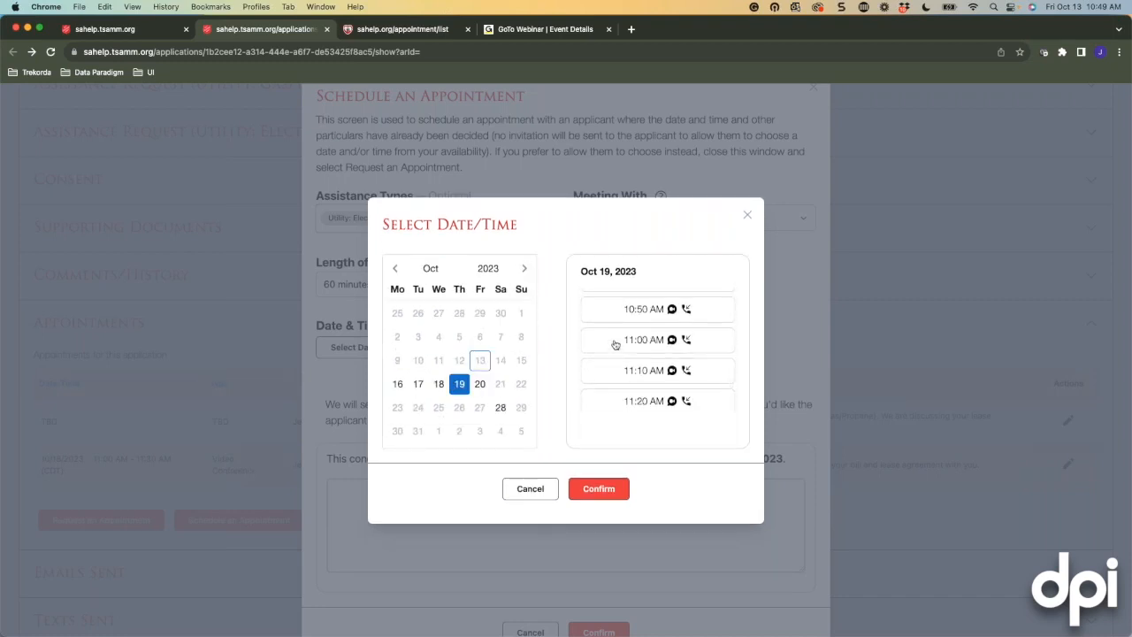
left_click(616, 344)
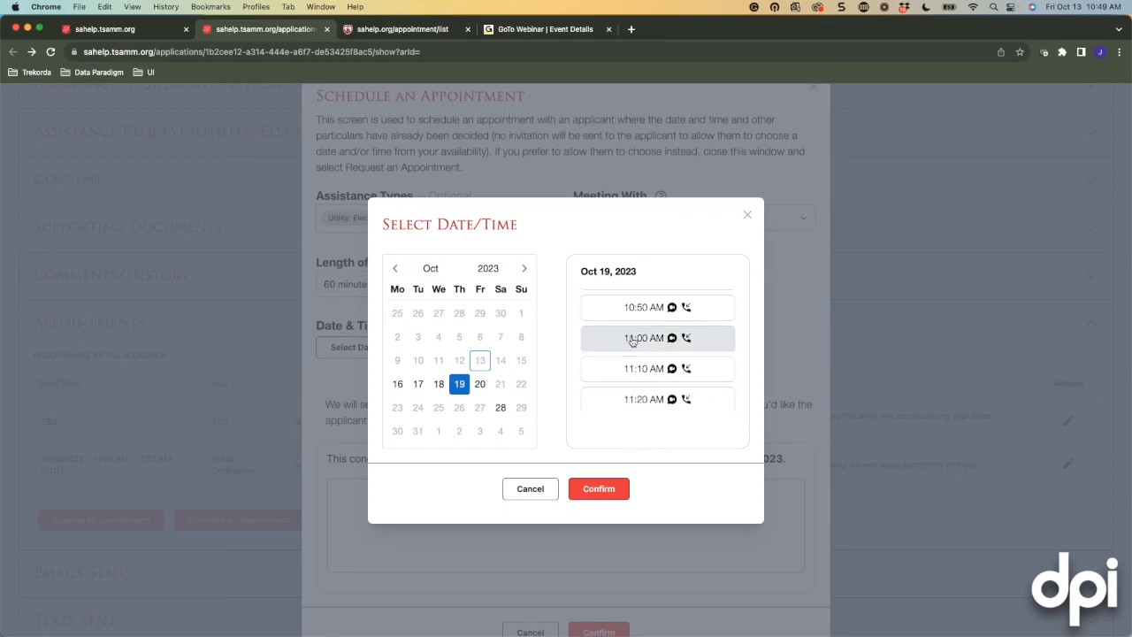
left_click(599, 492)
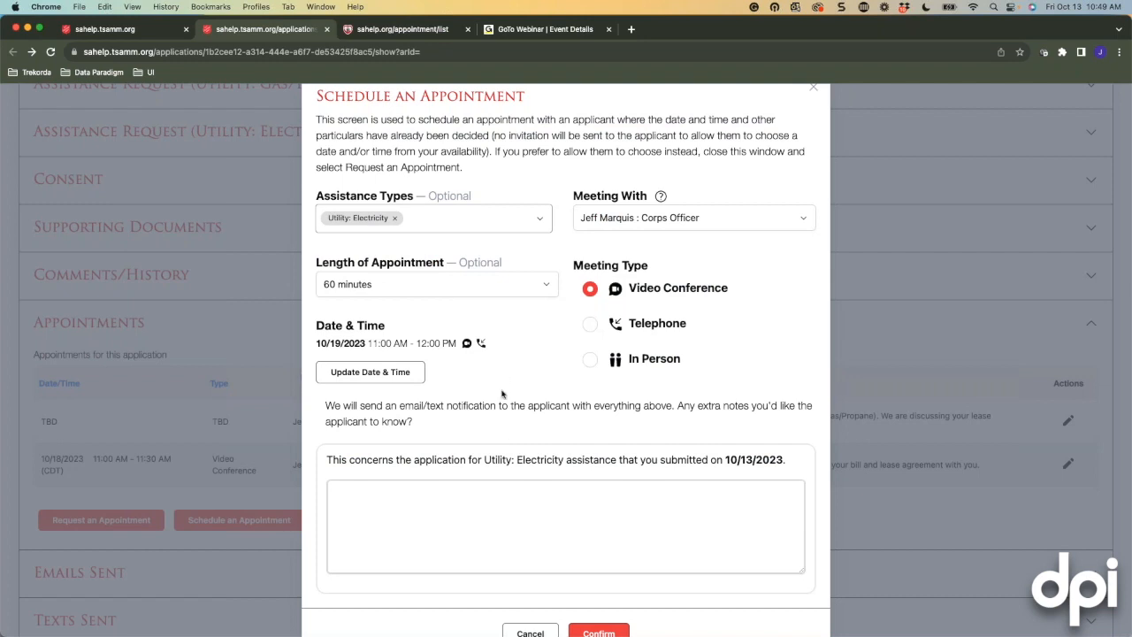
Add the note "Additional information is need regarding your Identification", confirm the appointment, and dismiss the notification.
left_click(490, 501)
type("Additional")
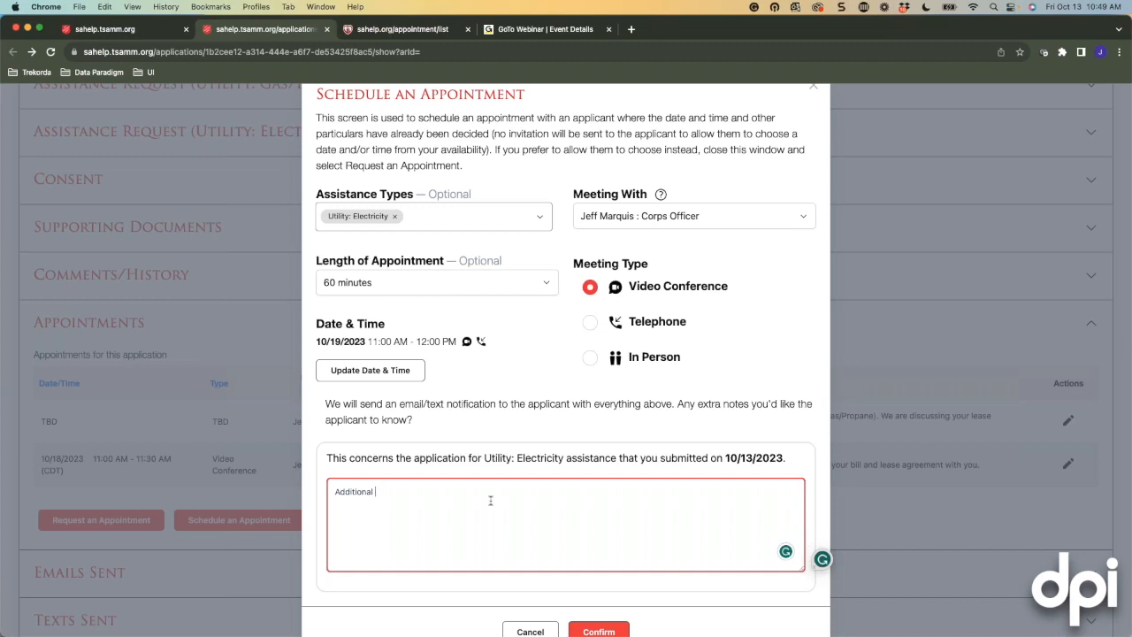
type("information is need regarding your Identification")
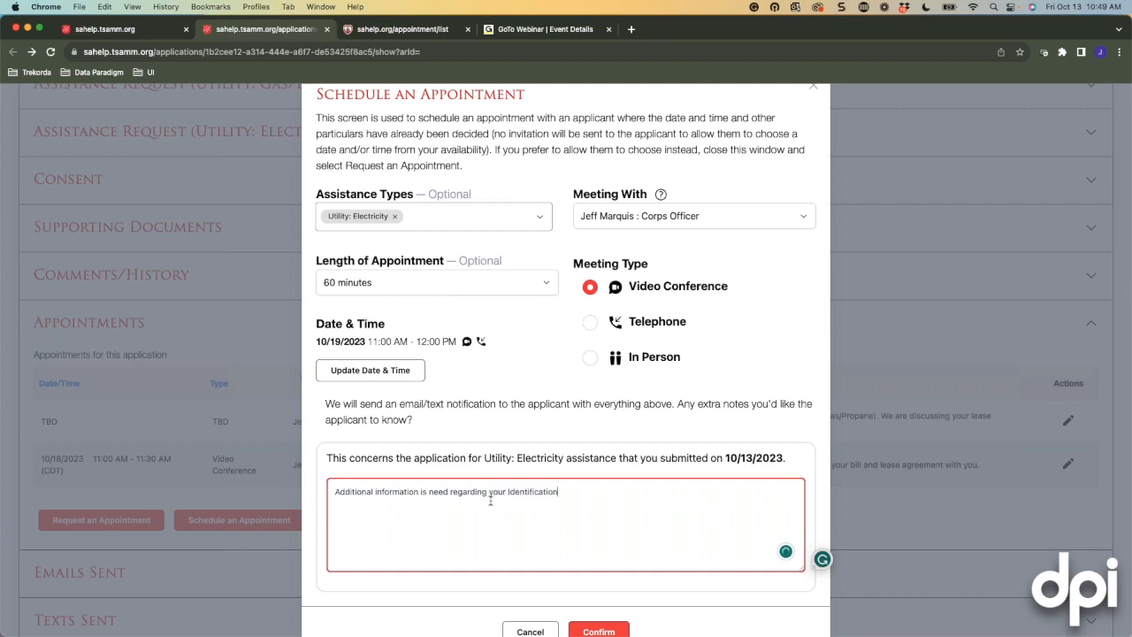
left_click(605, 631)
scroll(508, 560, "up", 1)
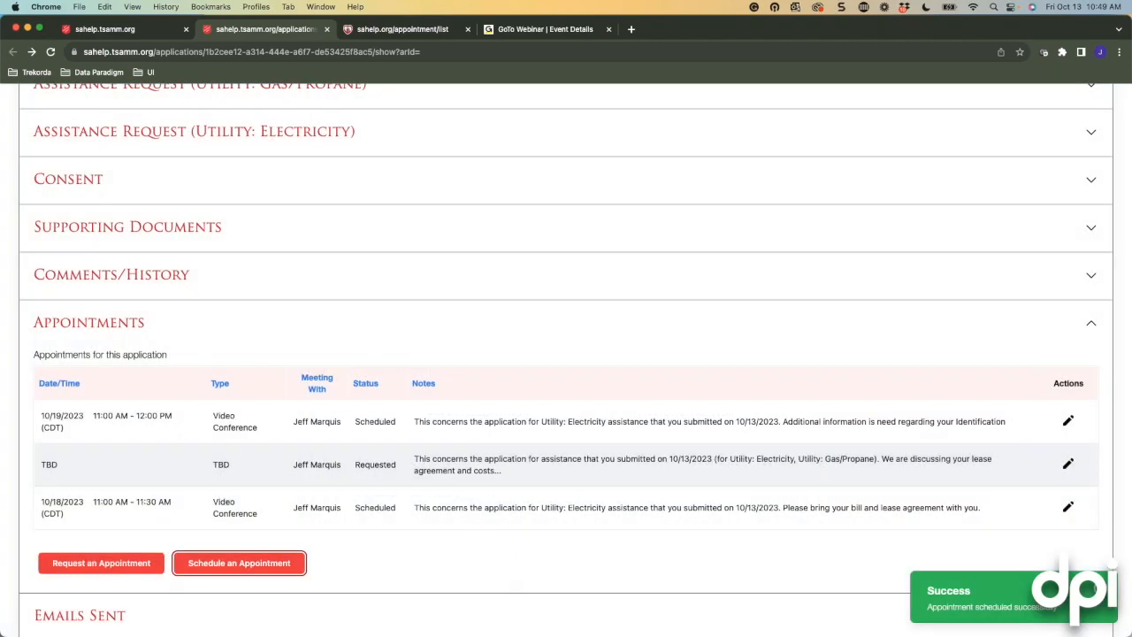
left_click(1099, 589)
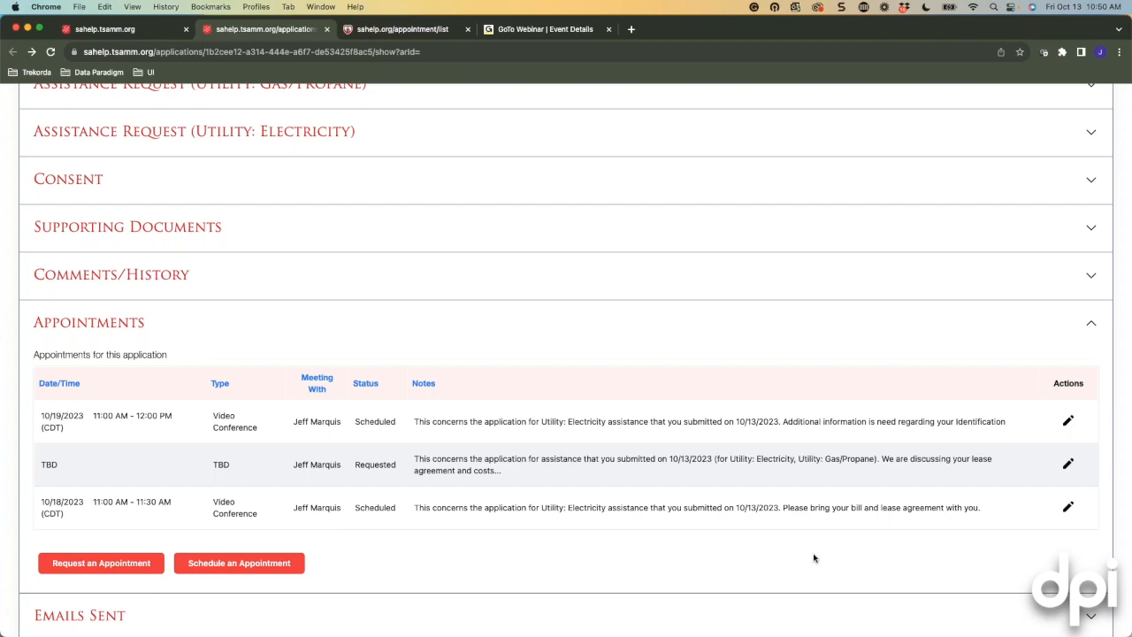
Leave the application record and open the list of all appointments.
scroll(789, 399, "up", 10)
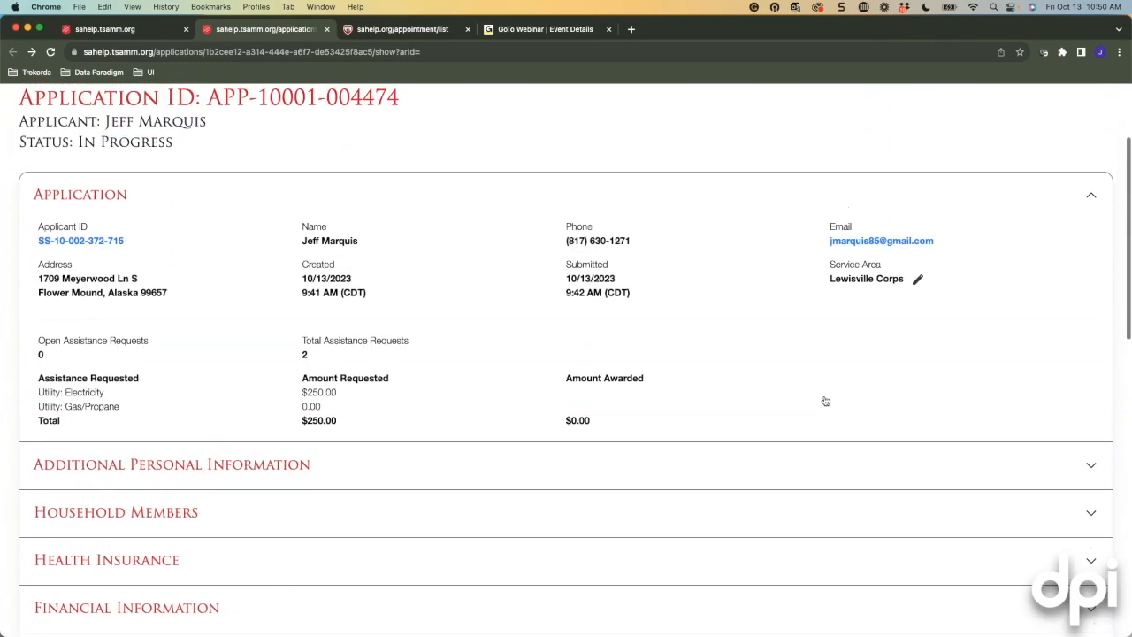
scroll(825, 401, "up", 3)
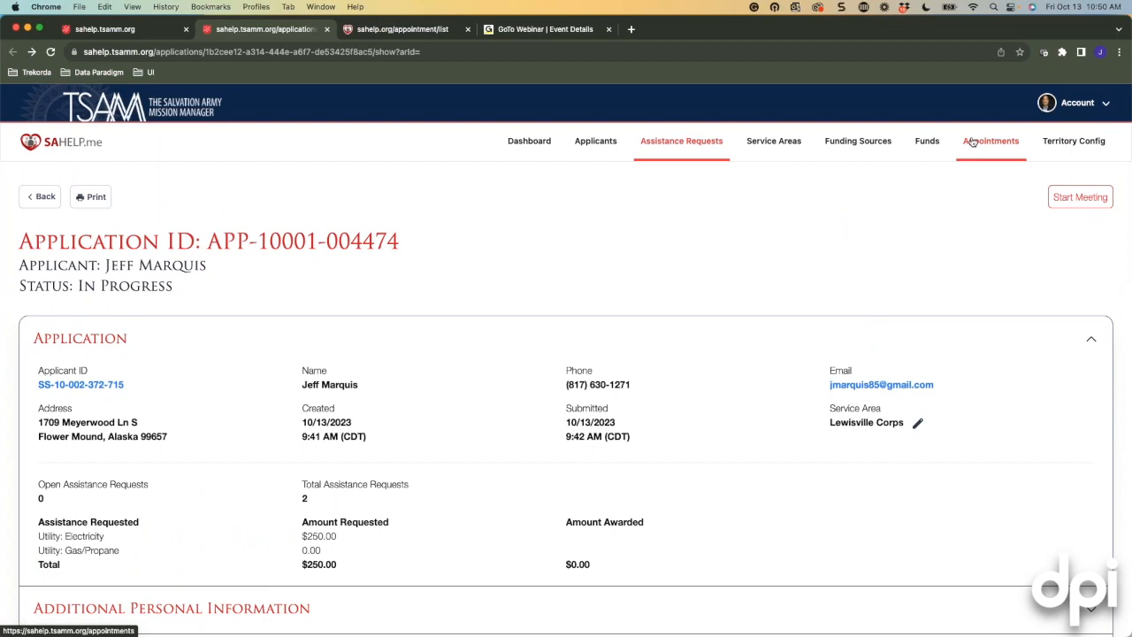
left_click(972, 143)
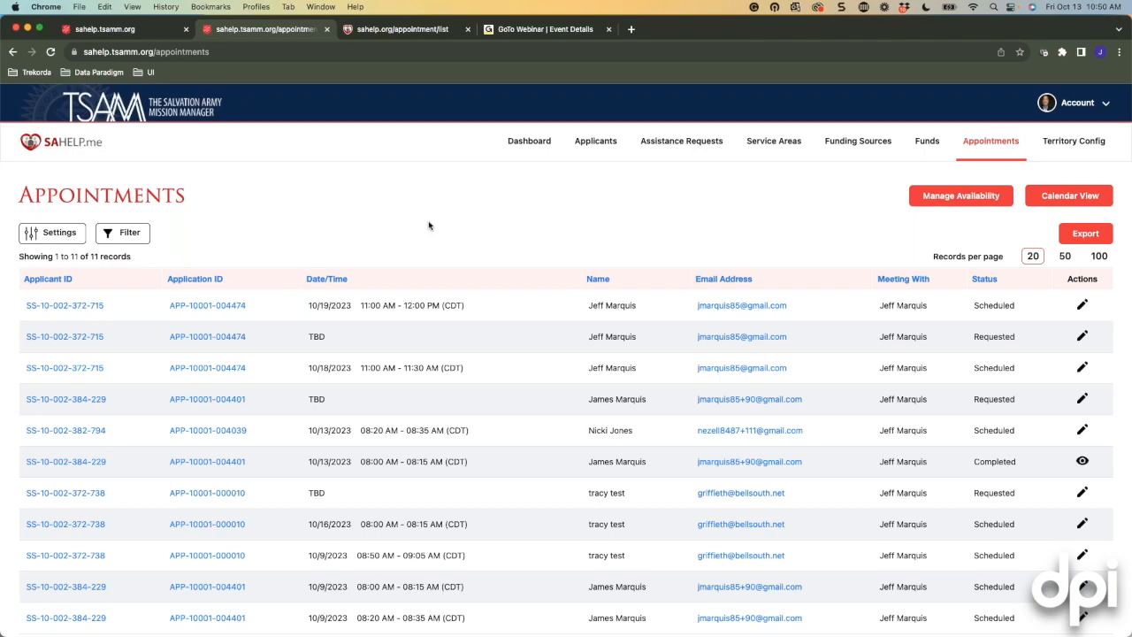
Filter the appointments by status Scheduled and by meetings with the Corps Officer named in the Meeting With column.
scroll(520, 381, "down", 2)
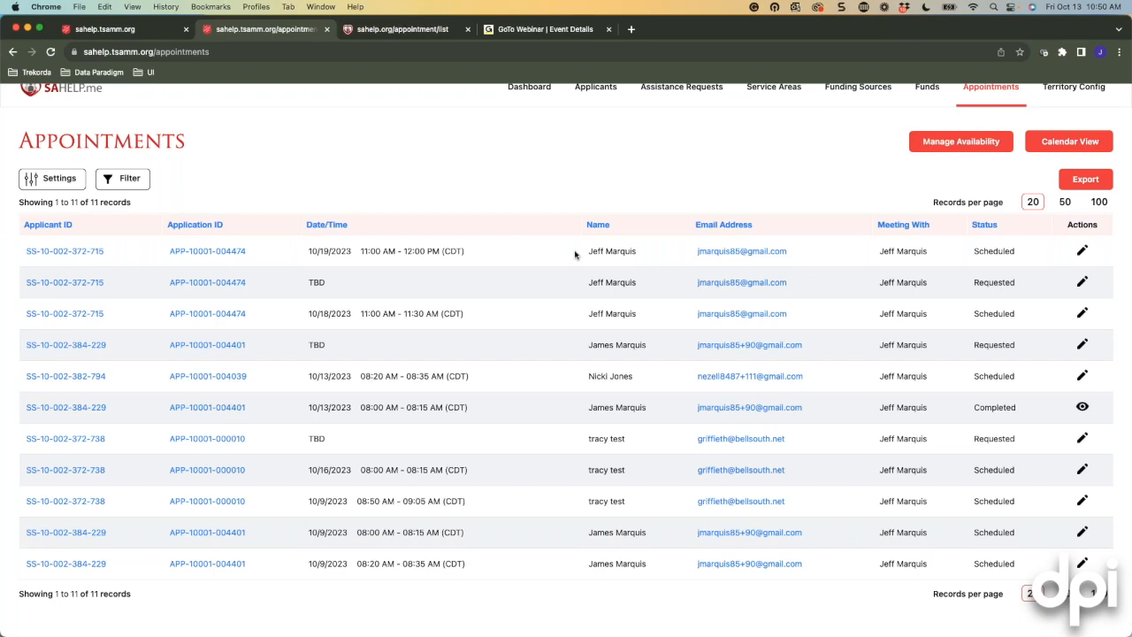
left_click(122, 179)
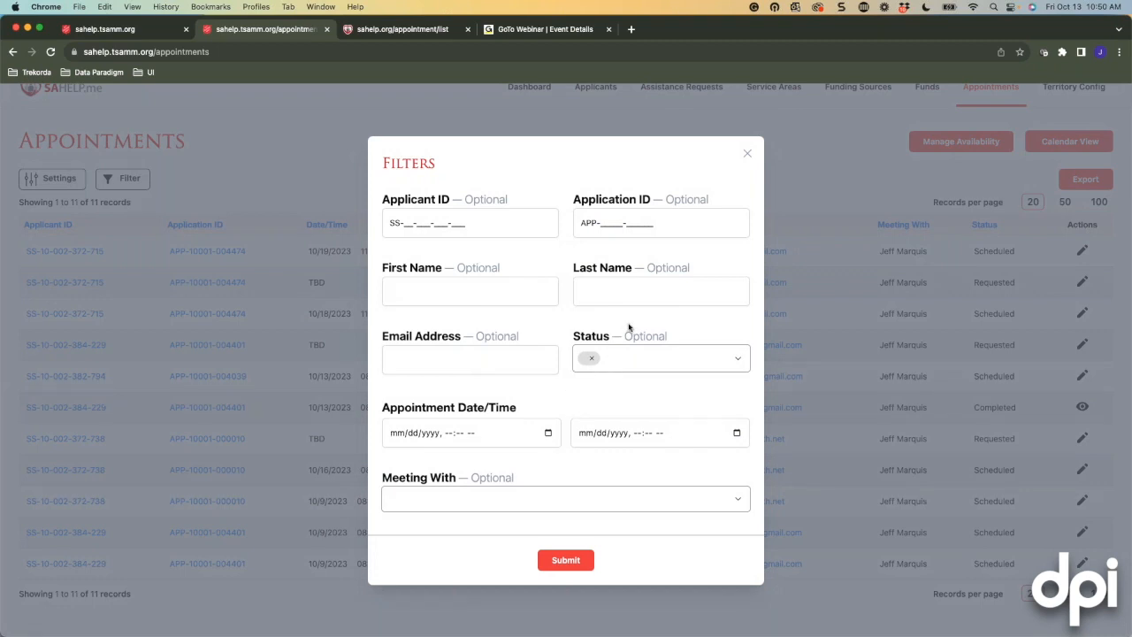
left_click(694, 356)
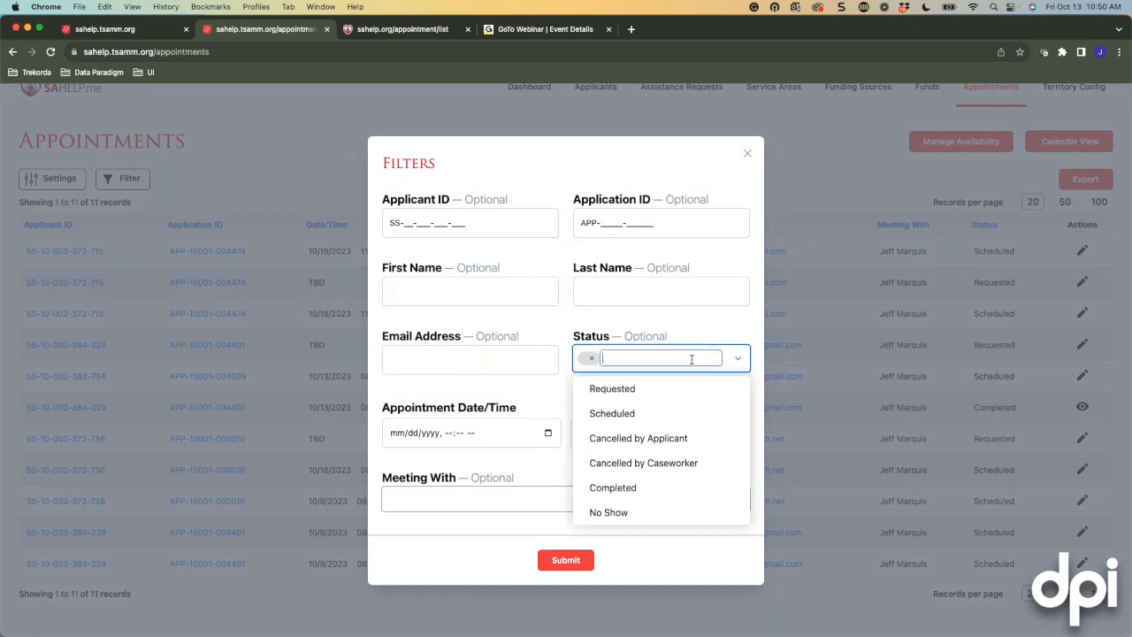
left_click(640, 413)
left_click(629, 491)
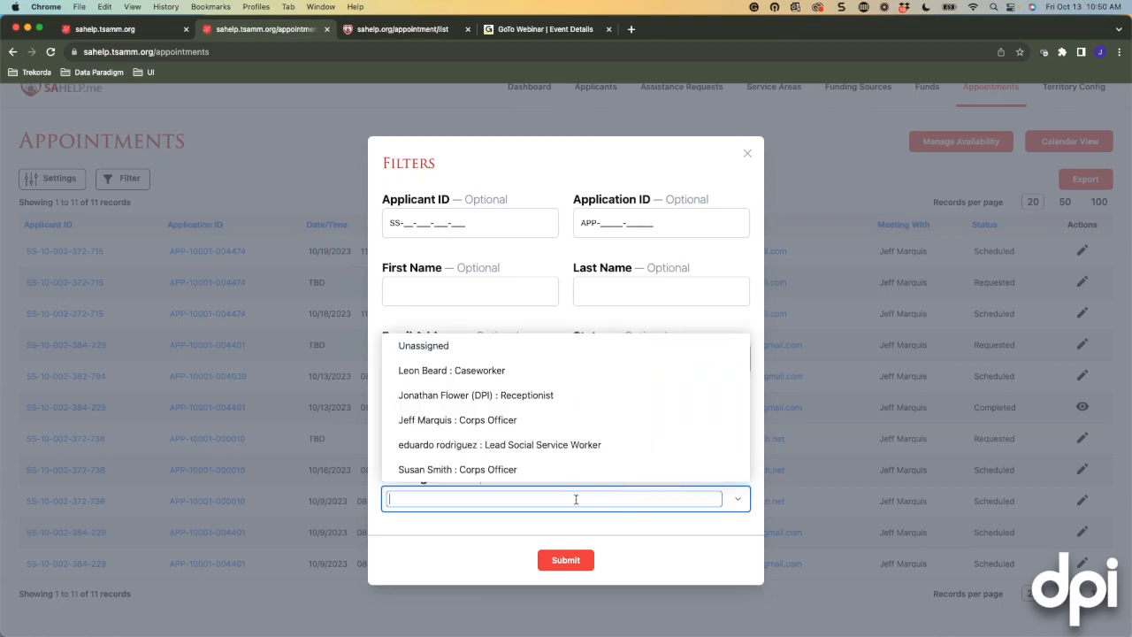
left_click(458, 420)
left_click(570, 561)
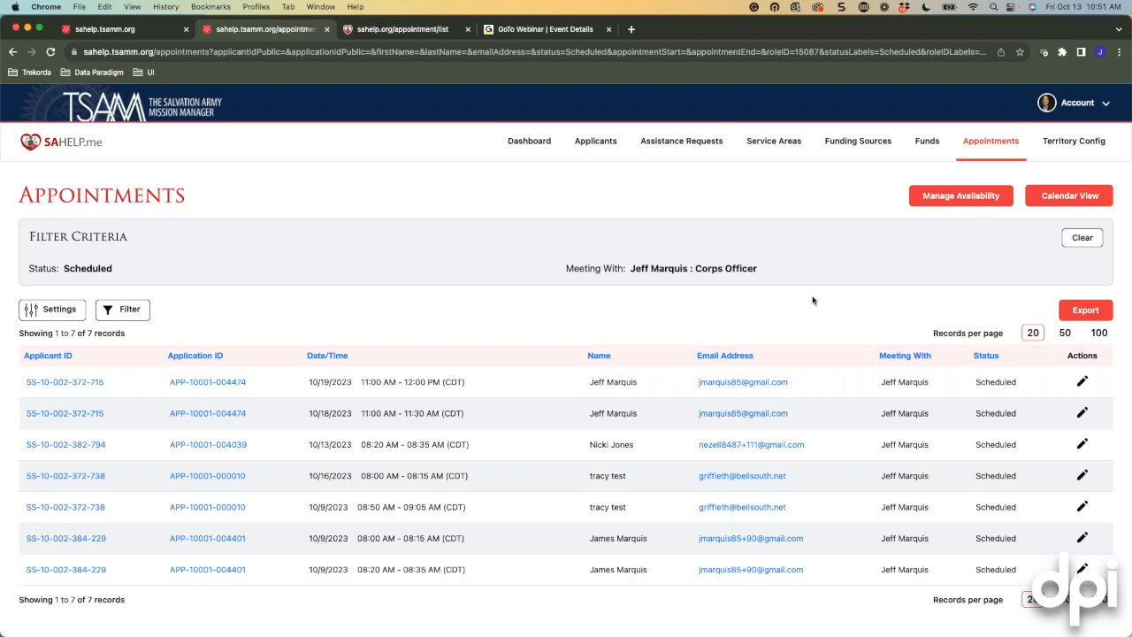
Start a new availability schedule for the Corps Officer with the date range 11/01/2023 to 01/01/2024.
left_click(953, 196)
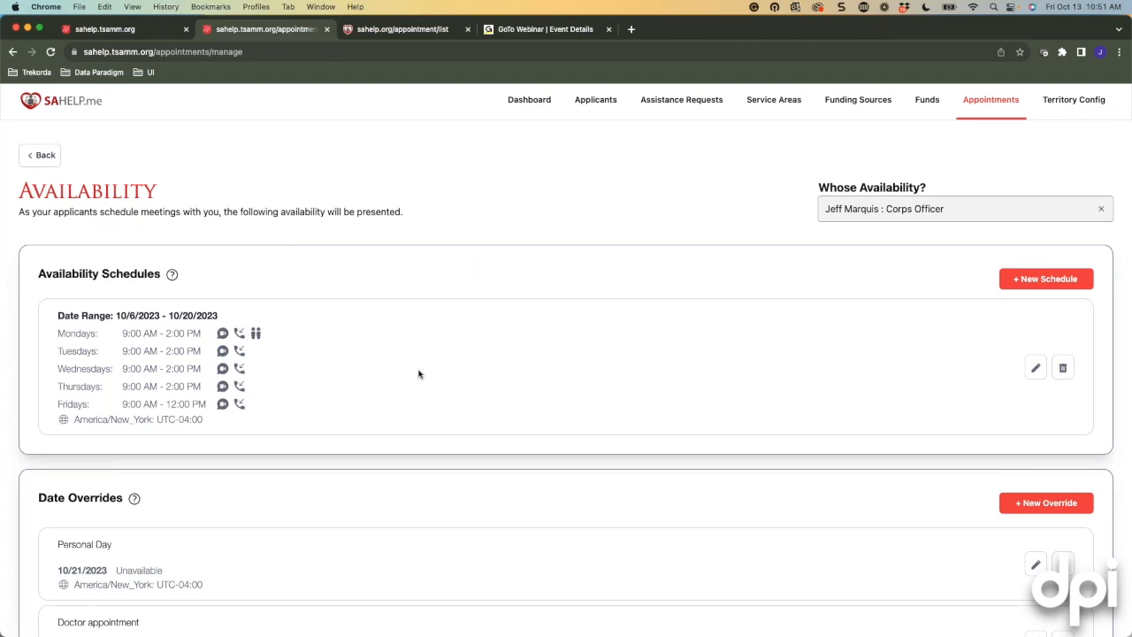
left_click(1046, 279)
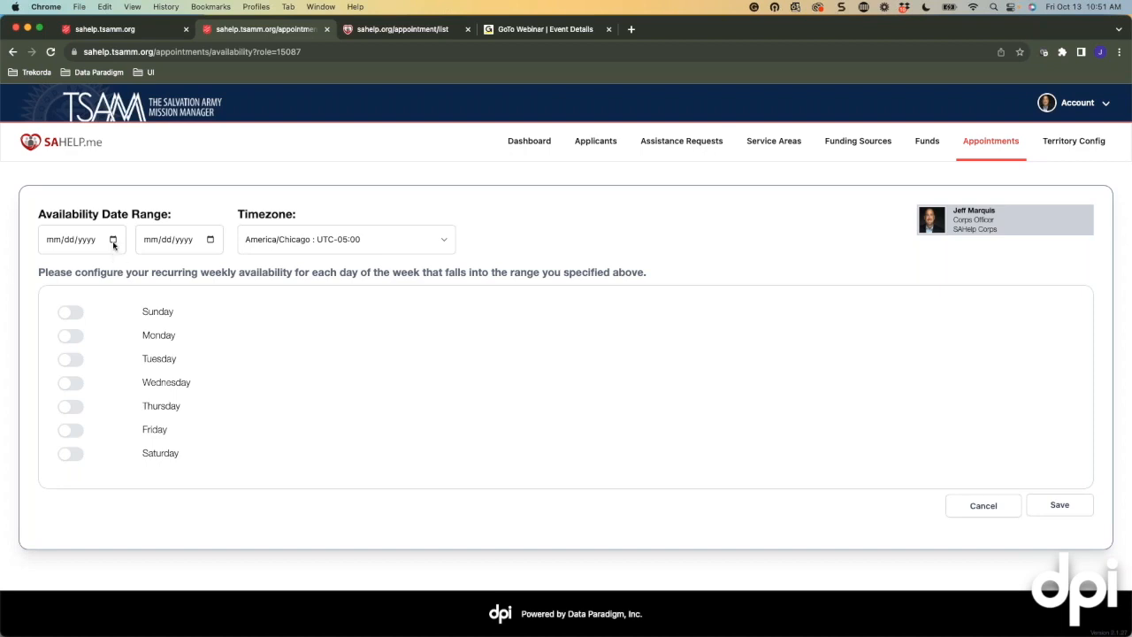
left_click(112, 240)
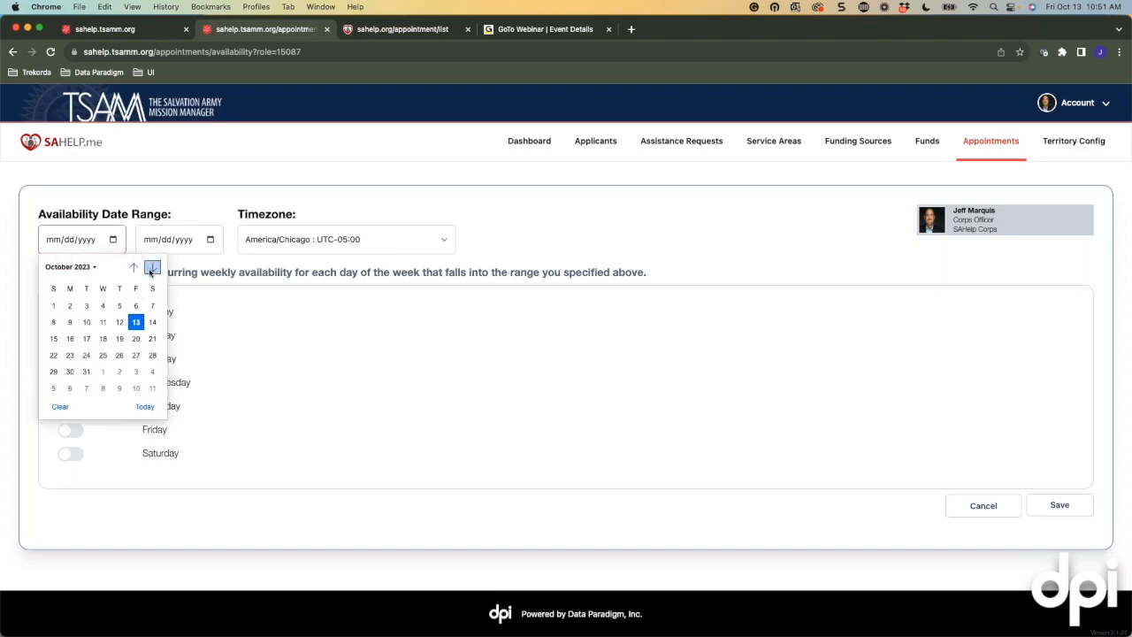
left_click(152, 267)
left_click(102, 308)
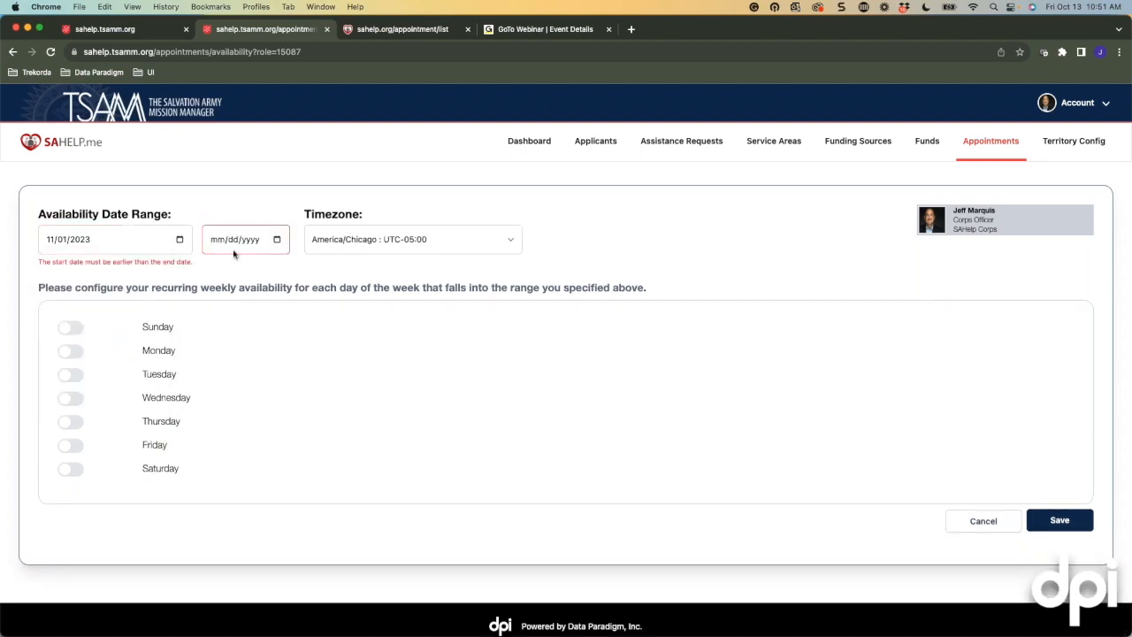
left_click(278, 239)
double_click(315, 267)
left_click(316, 267)
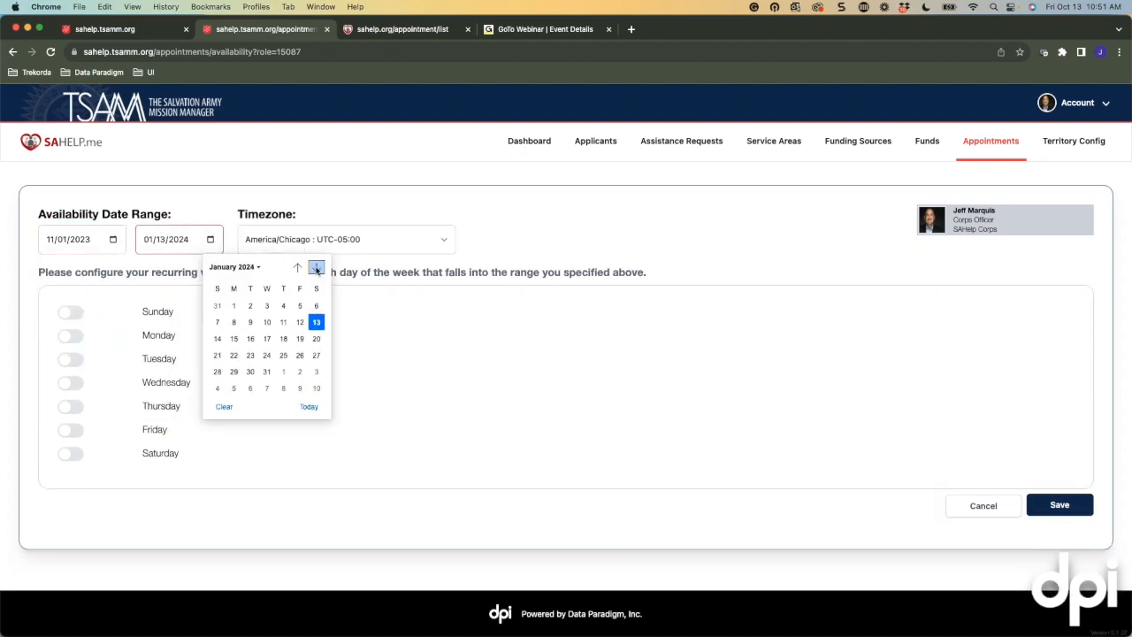
left_click(233, 307)
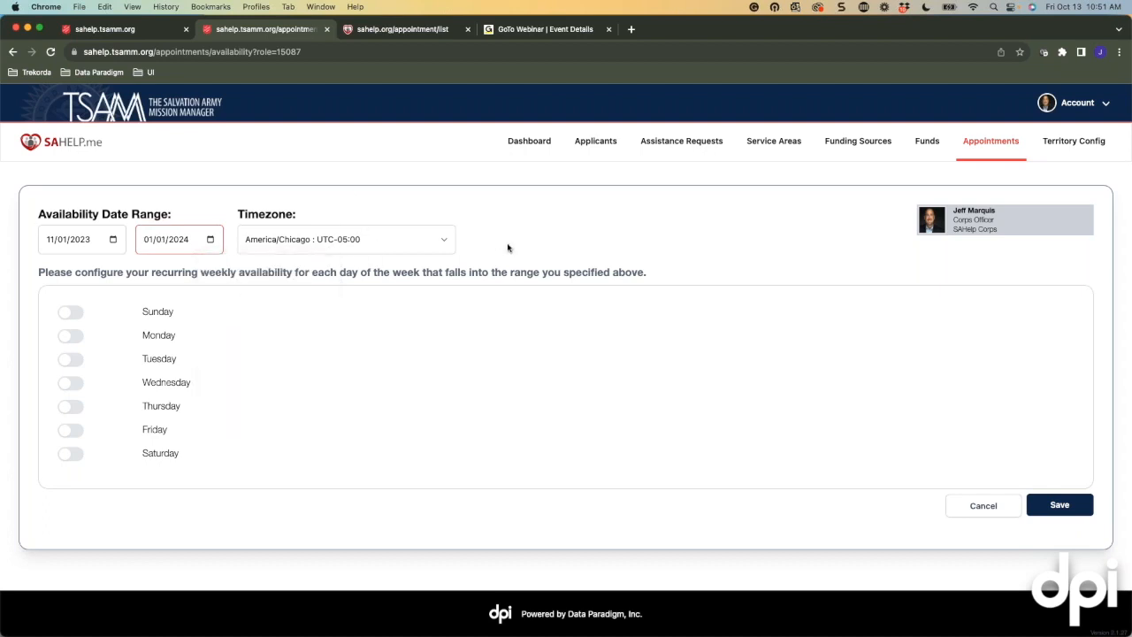
Enable Monday in the availability schedule and set its hours to 9:00 AM to 12:00 PM.
left_click(65, 338)
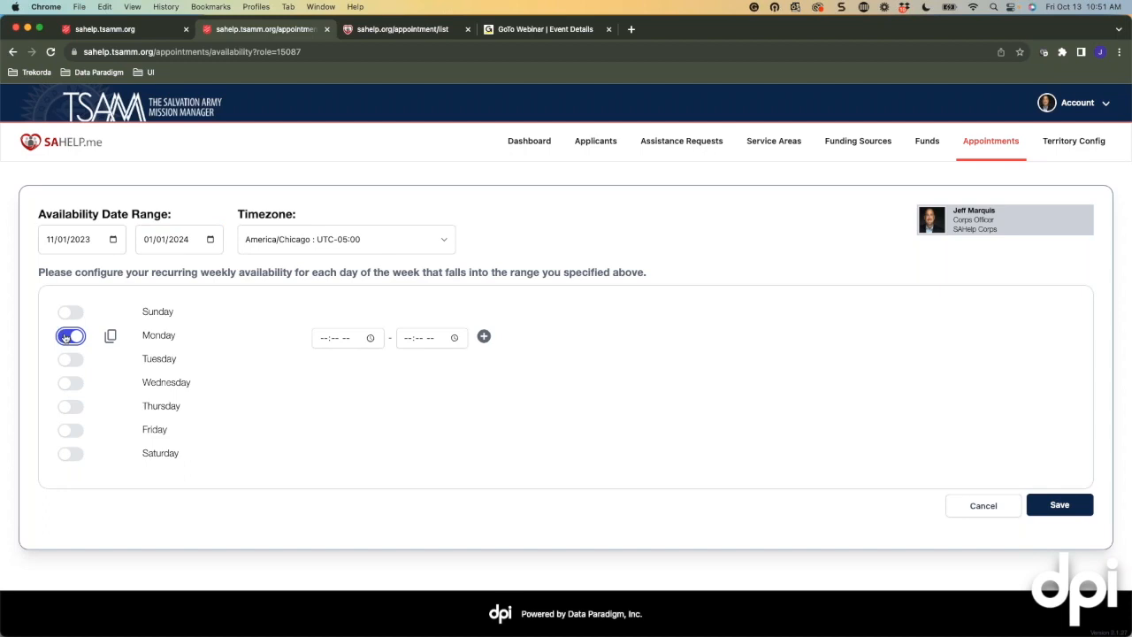
left_click(326, 339)
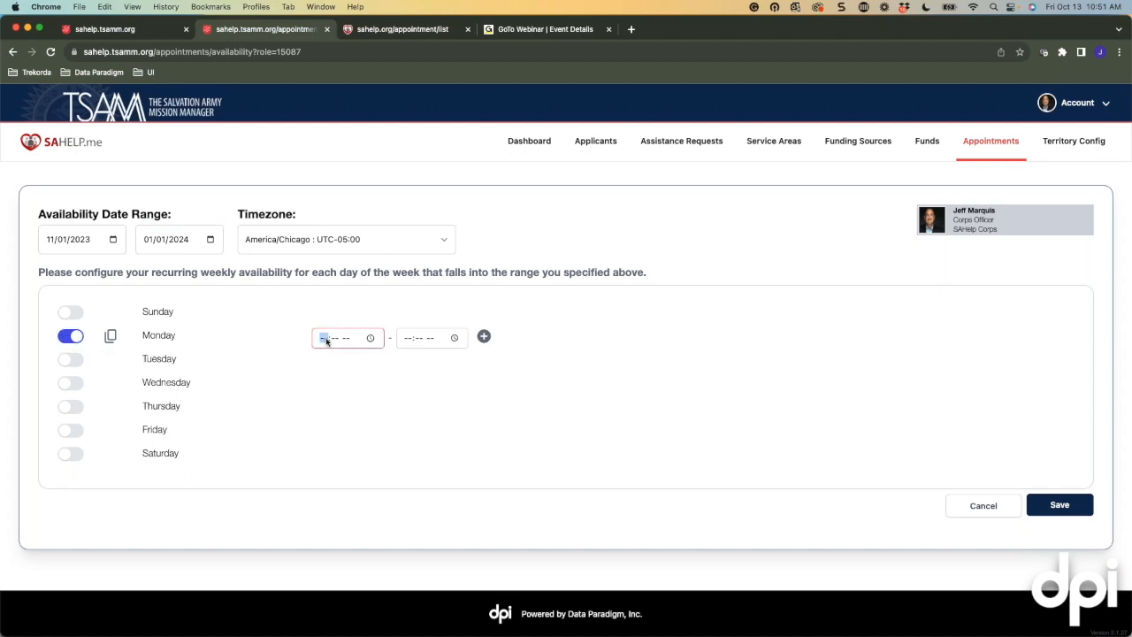
type("900a")
key("Tab")
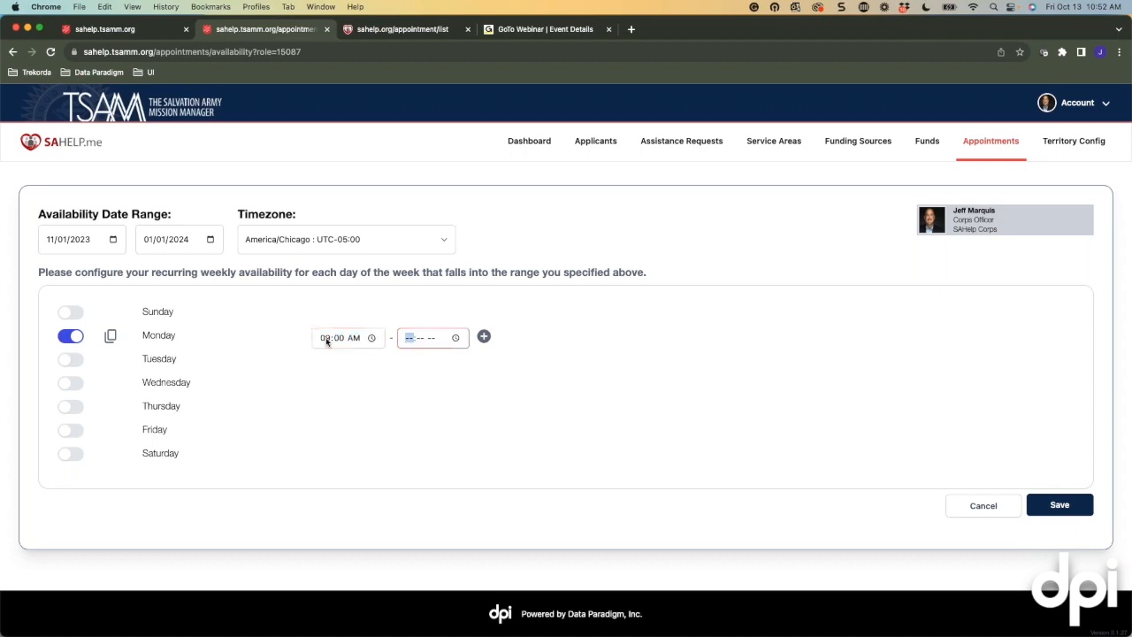
type("1200p")
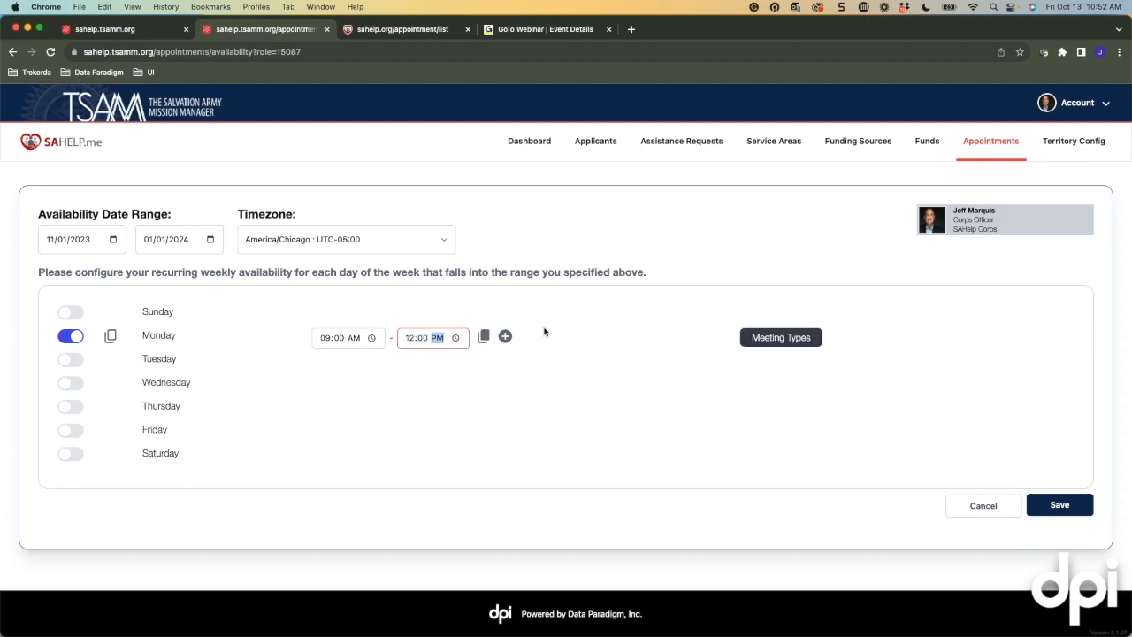
Make Video Conference and Telephone the available meeting types for Monday's morning hours.
left_click(776, 342)
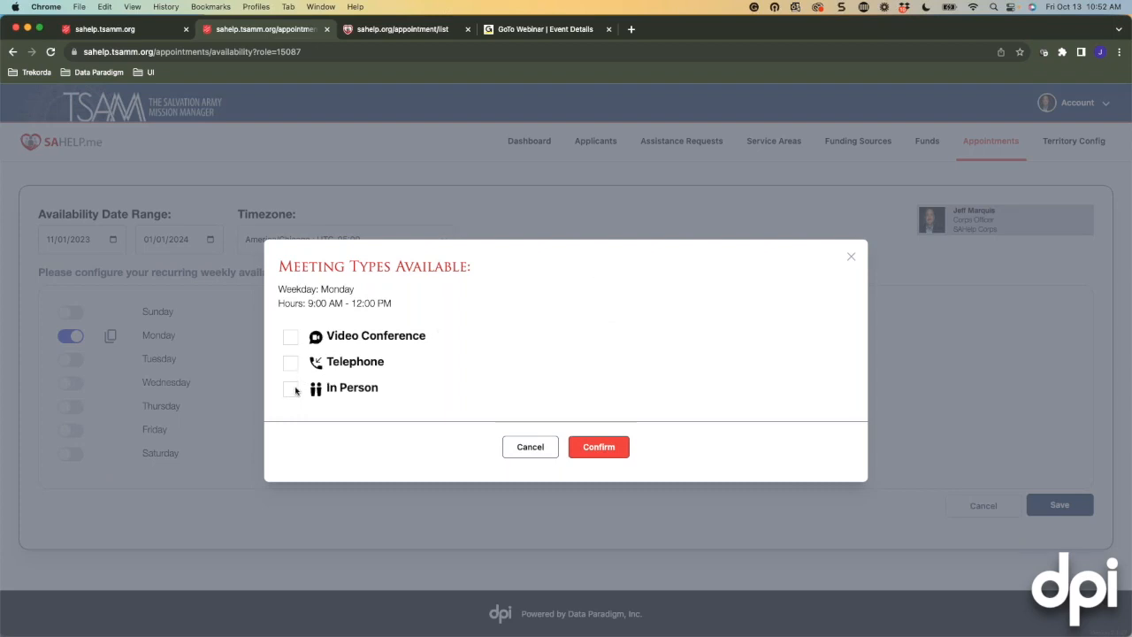
left_click(293, 337)
left_click(291, 362)
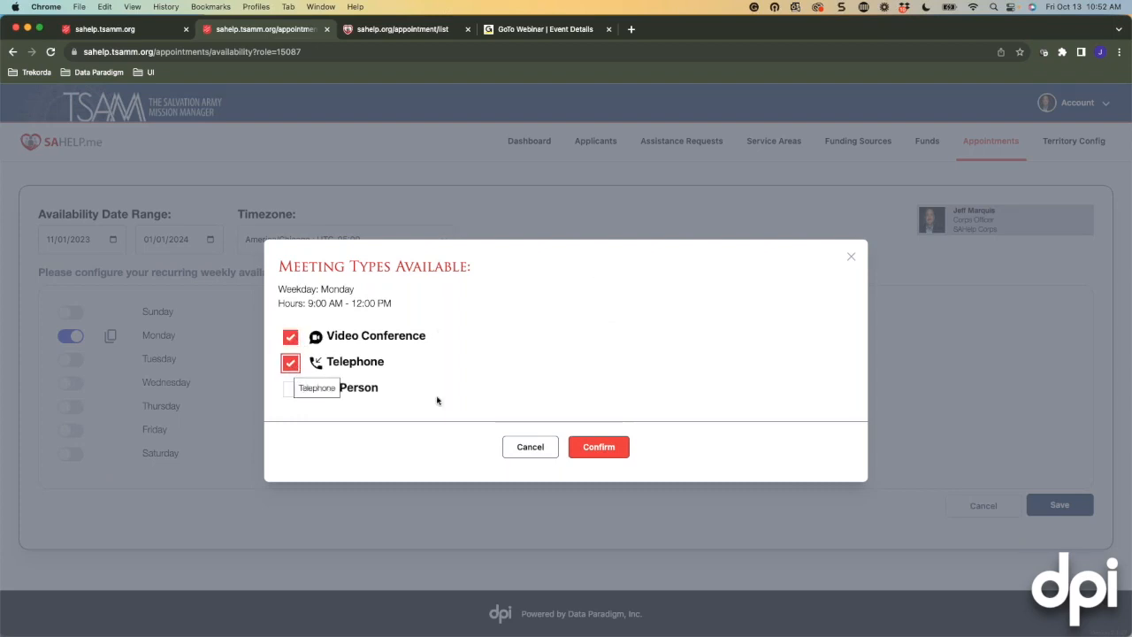
left_click(607, 453)
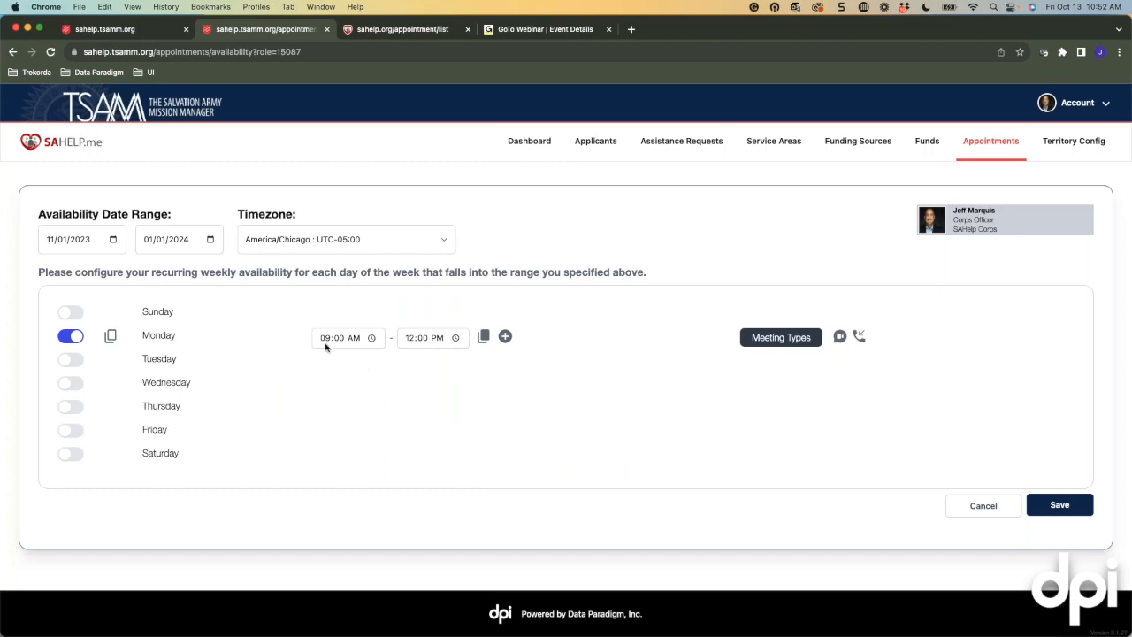
Add a second Monday time block from 1:00 PM to 4:00 PM.
left_click(506, 337)
left_click(322, 366)
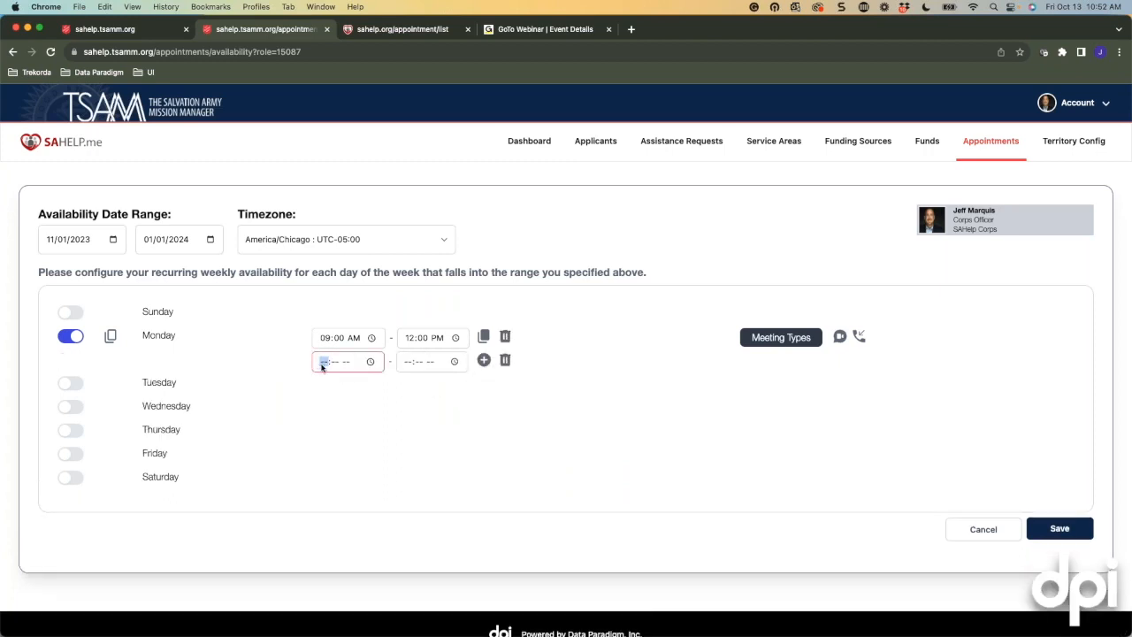
type("1:-- --")
key("Tab")
type("0")
key("Tab")
type("p")
key("Tab")
type("4")
key("Tab")
type("00p")
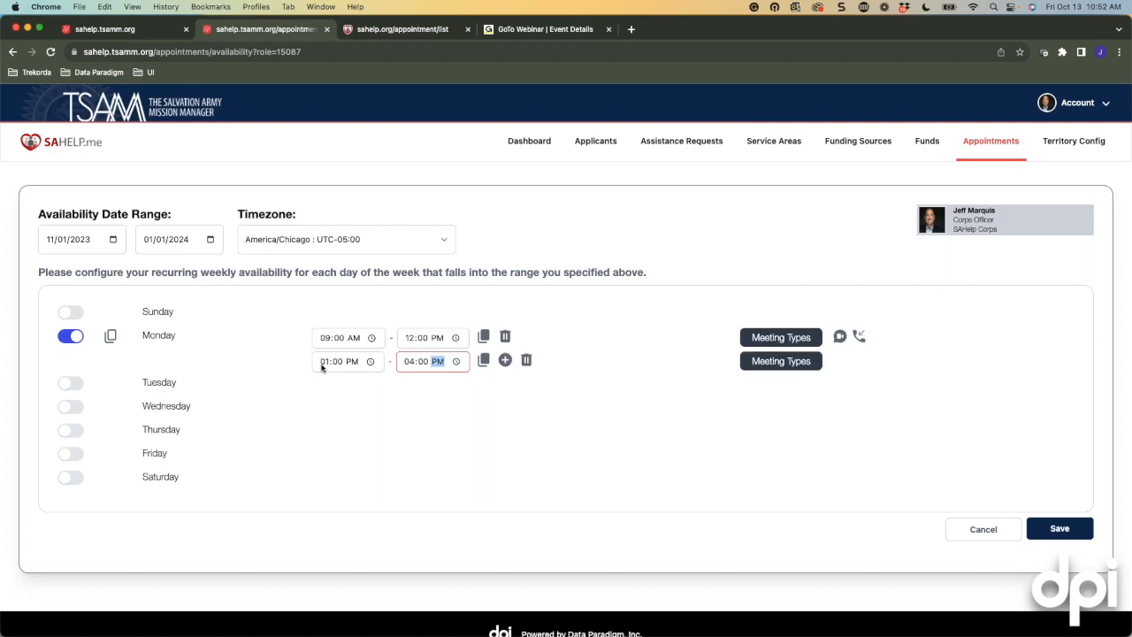
Make Video Conference, Telephone and In Person the available meeting types for Monday's 1:00 PM to 4:00 PM block.
left_click(771, 369)
left_click(291, 340)
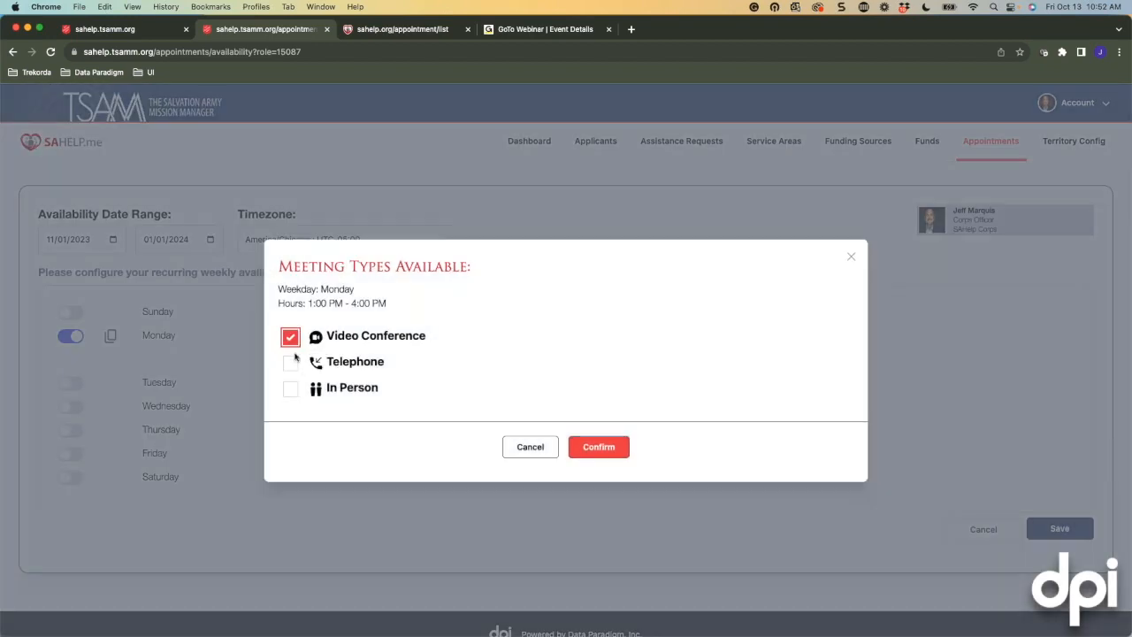
left_click(291, 362)
left_click(291, 389)
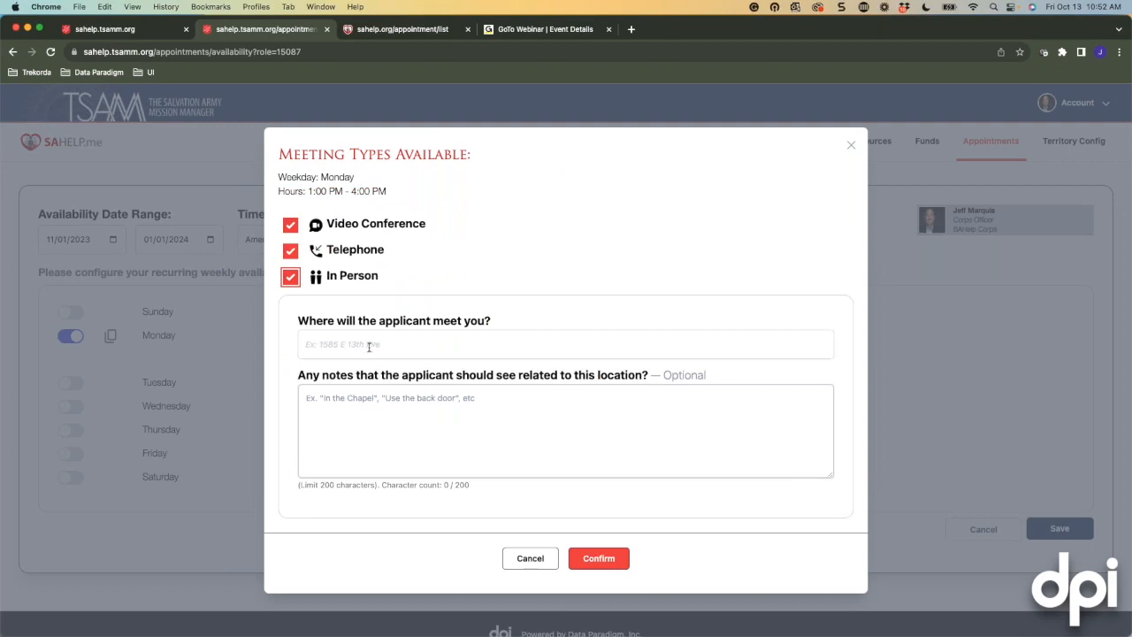
Enter the street address where applicants will meet in person, choosing the suggested Flushing, NY match.
left_click(369, 347)
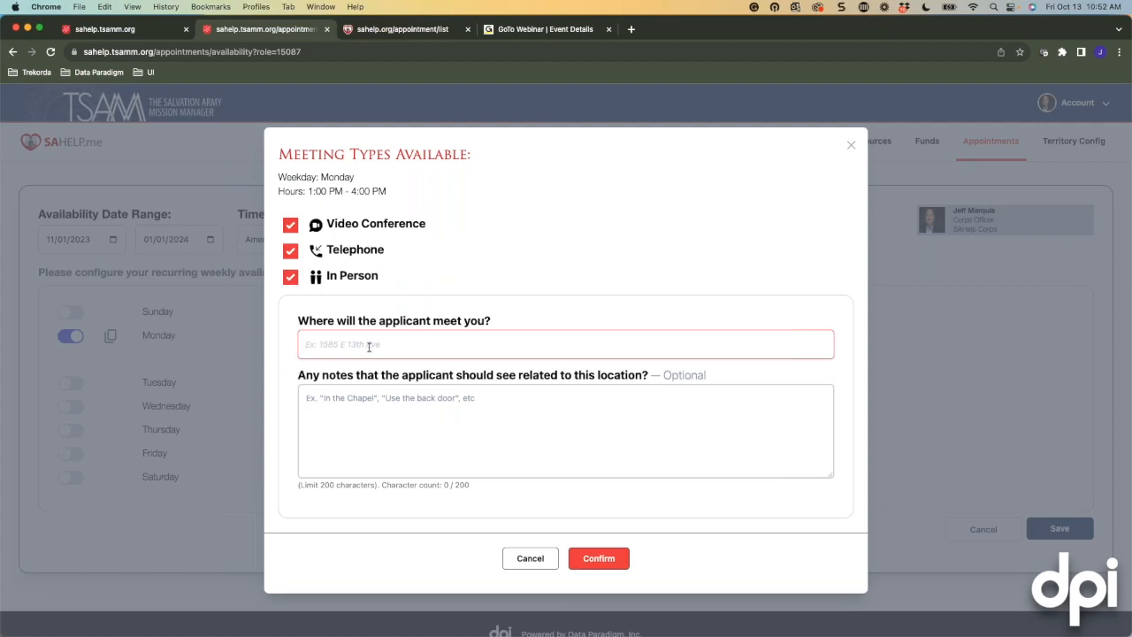
type("123 Miai")
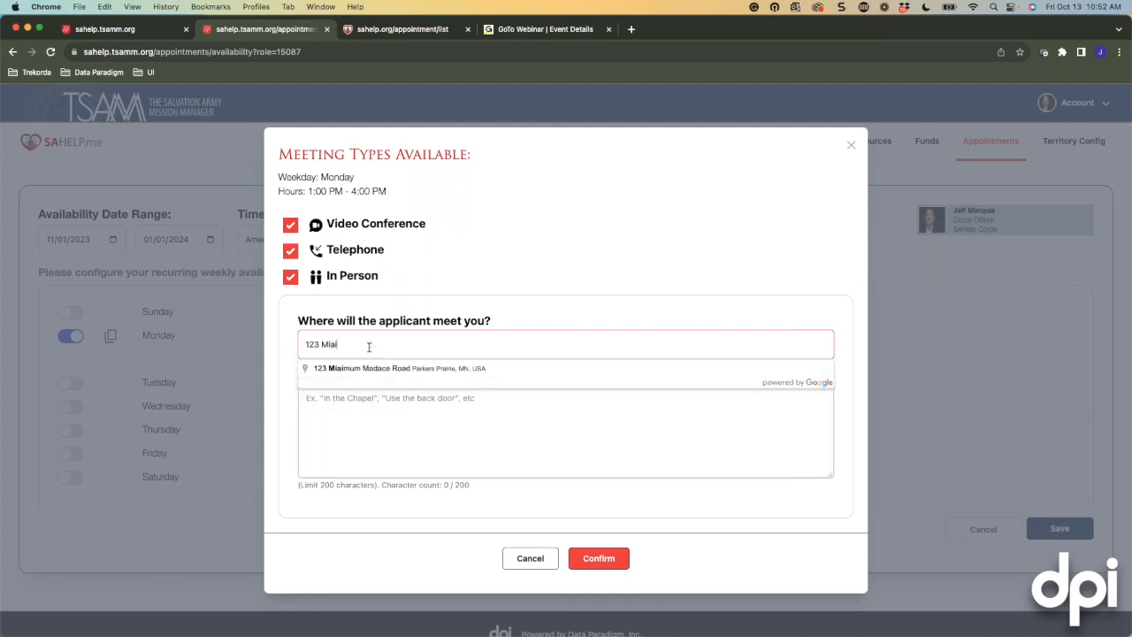
key("BackSpace")
key("BackSpace")
key("BackSpace")
type("ain st")
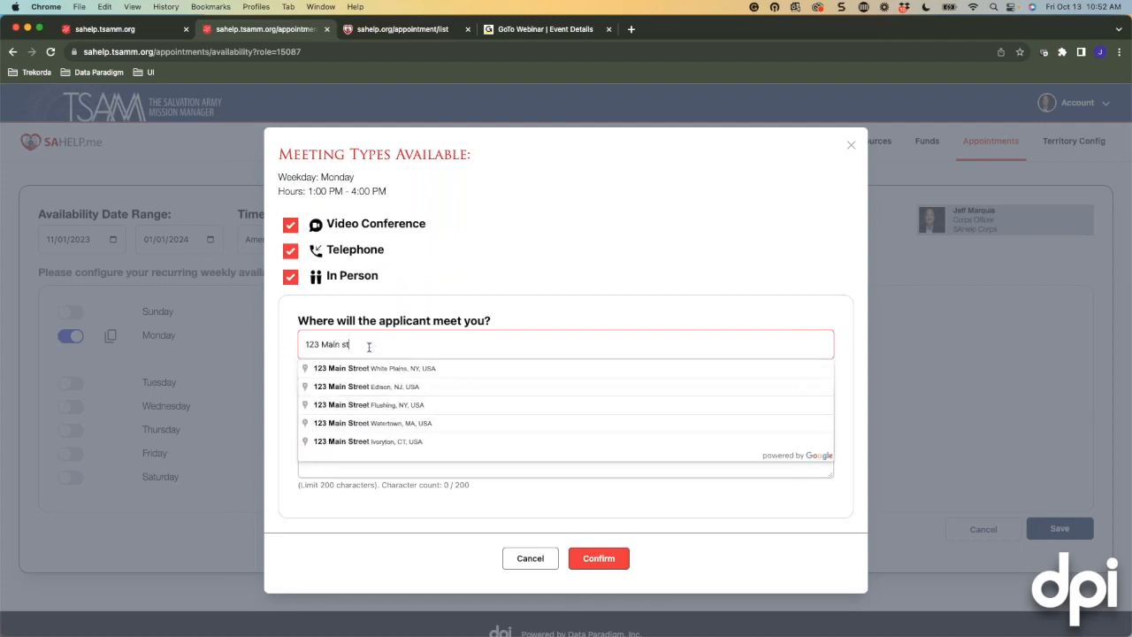
left_click(380, 406)
Add the location note "Please enter on the left side of the building. Go up the ramp and ring the bell." and confirm the meeting types.
left_click(385, 408)
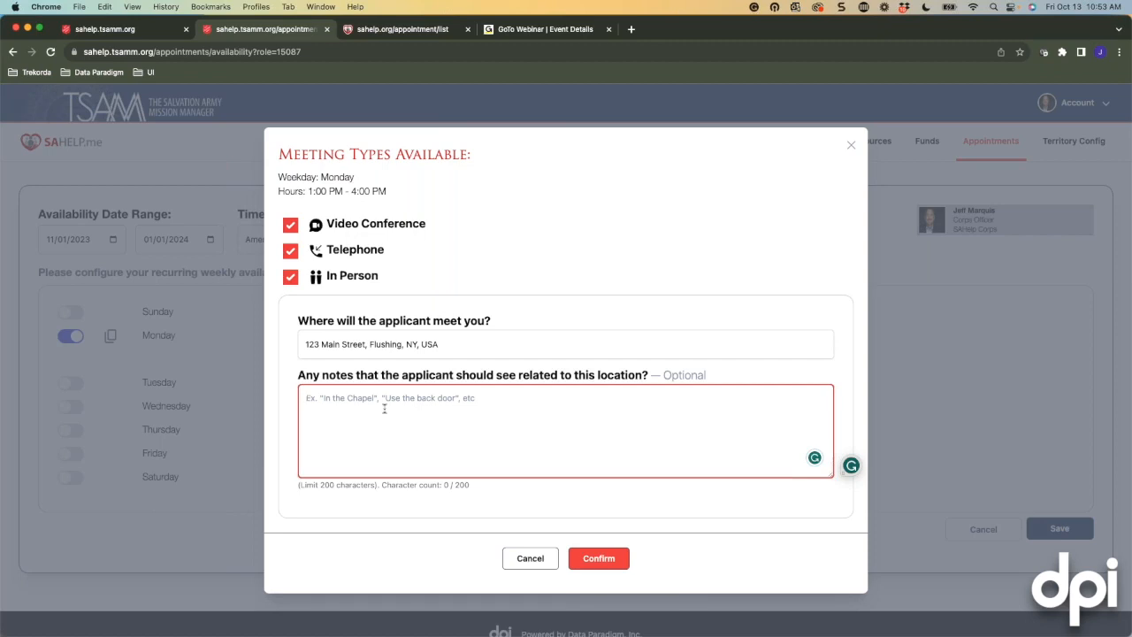
type("Please enter ")
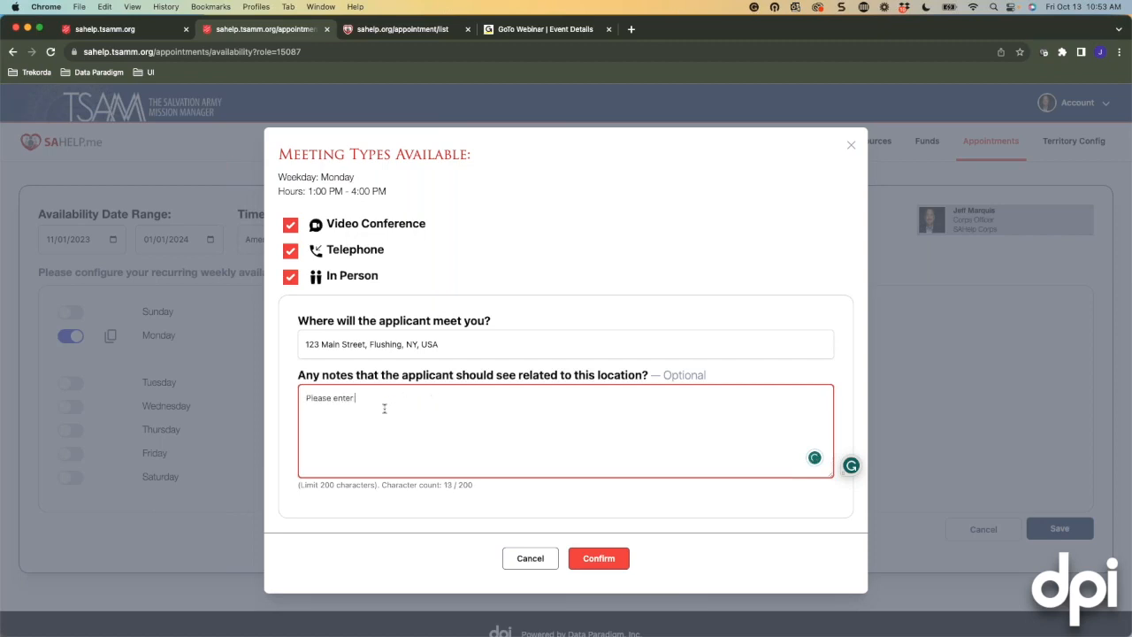
type("in on the rleft side of the building. Go up")
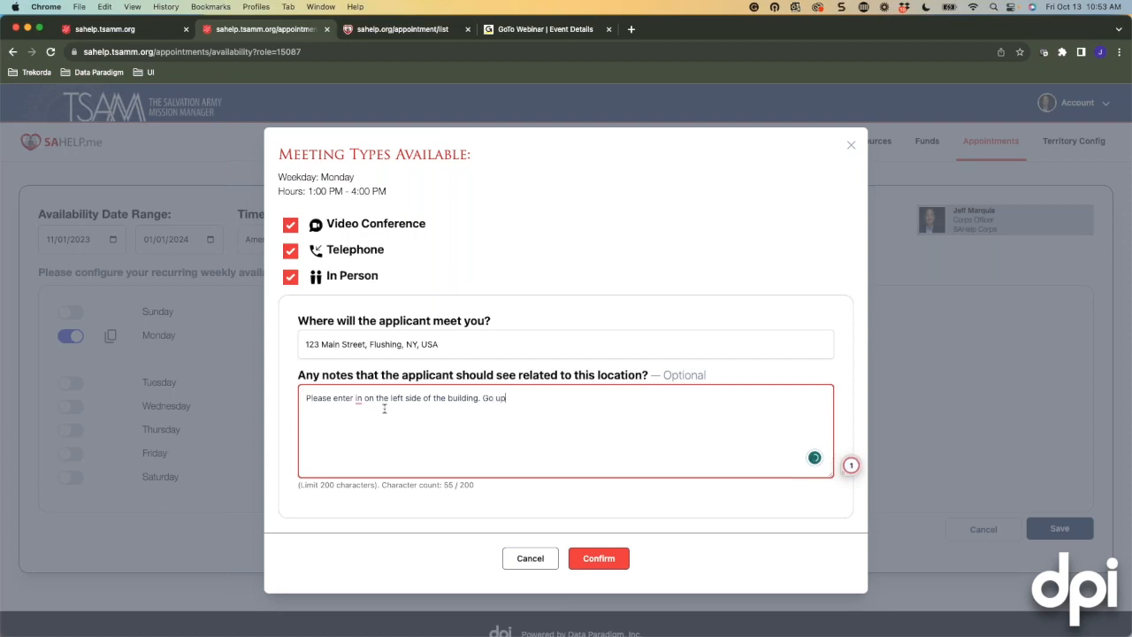
type(" the ramp and ring the bell.")
mouse_move(359, 399)
left_click(367, 430)
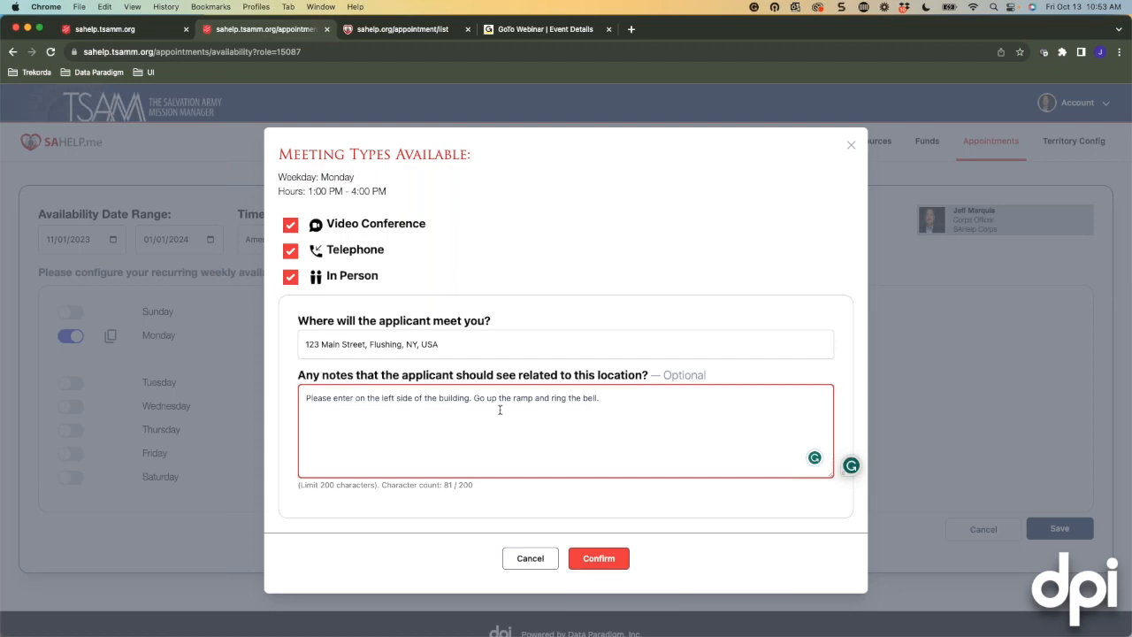
left_click(608, 562)
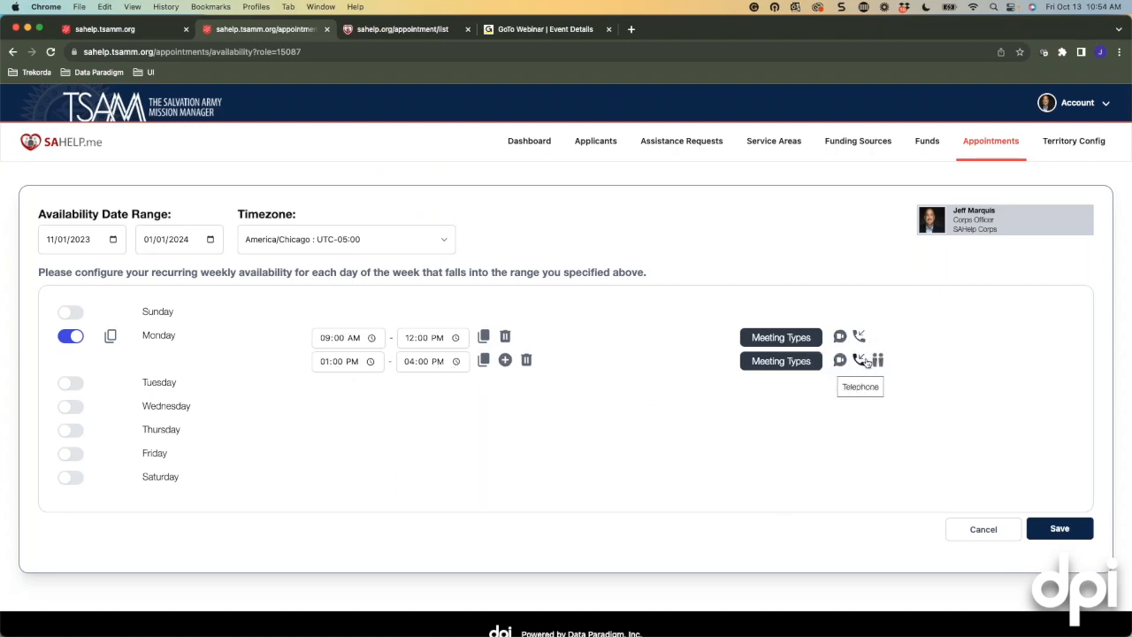
Copy Monday's hours and meeting types day by day to Tuesday, Wednesday, Thursday and Friday.
mouse_move(883, 363)
left_click(111, 337)
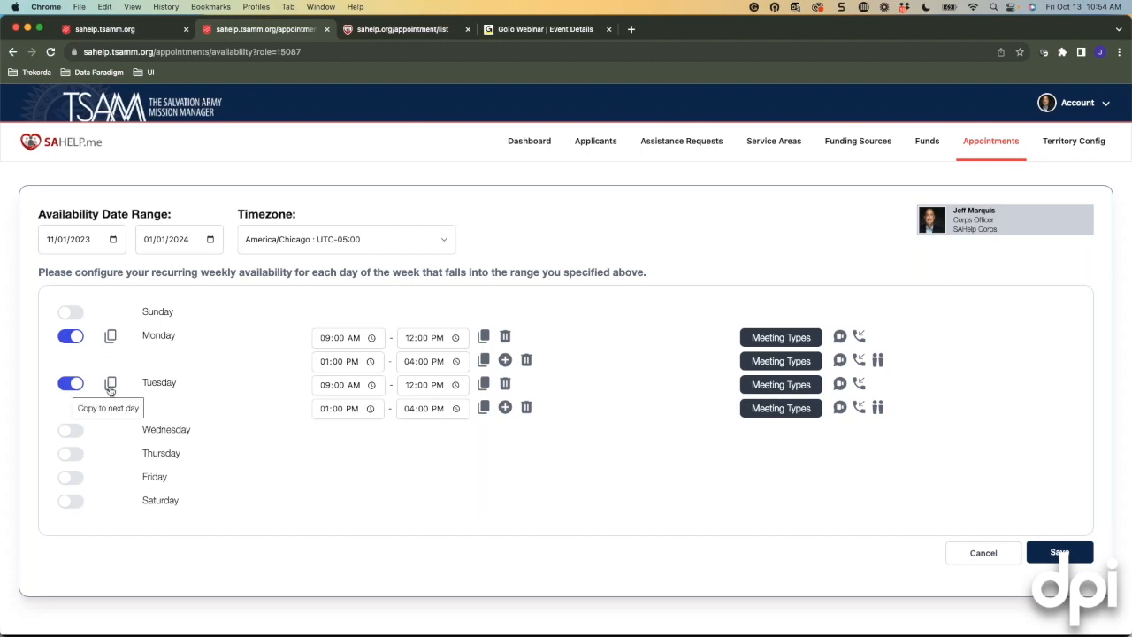
left_click(110, 383)
left_click(111, 430)
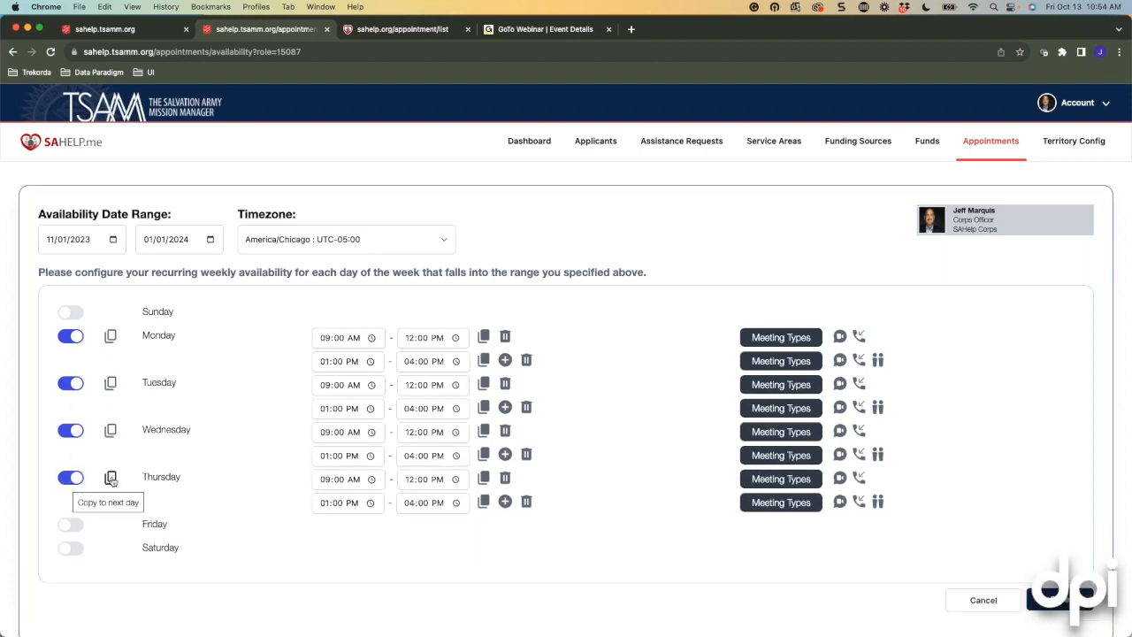
left_click(111, 477)
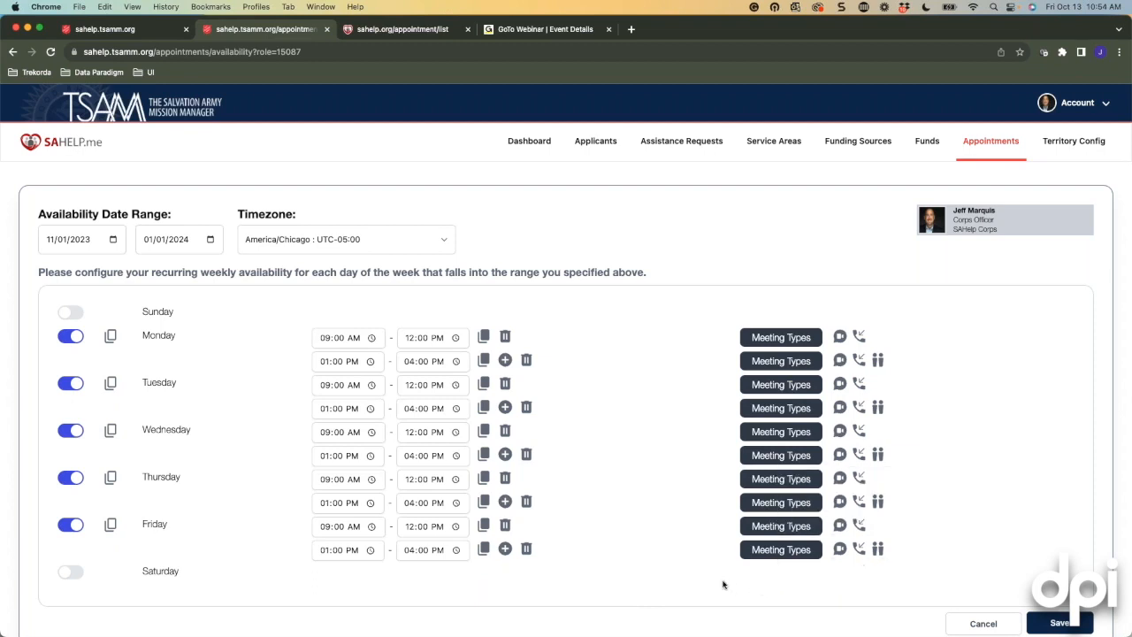
Remove In Person from the meeting types of Friday's 1:00 PM to 4:00 PM block.
scroll(672, 566, "down", 2)
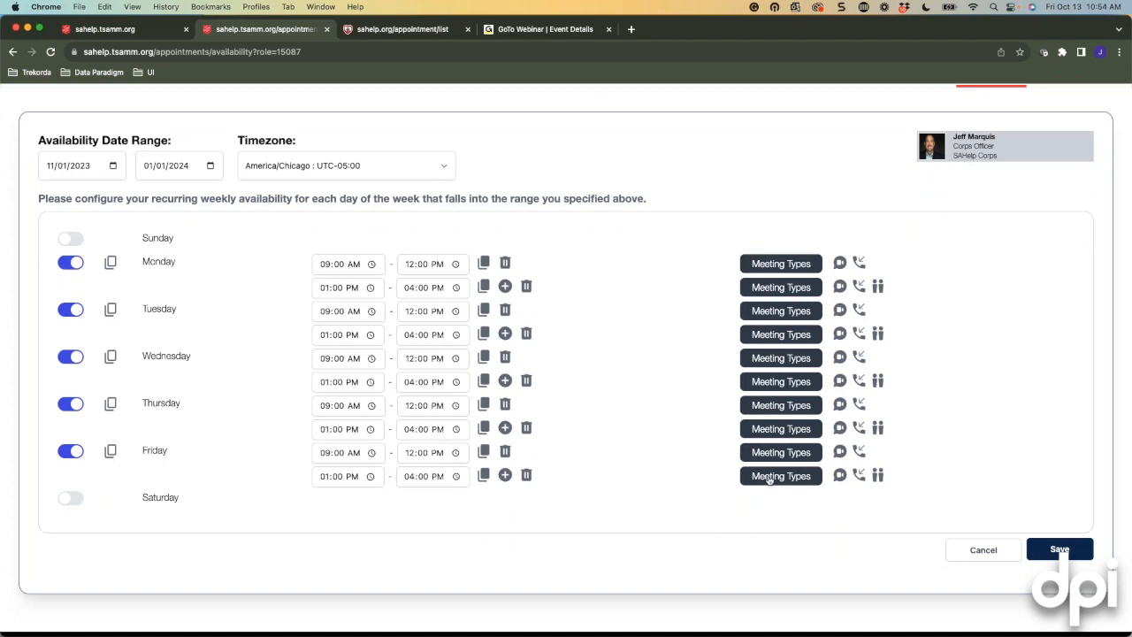
left_click(768, 477)
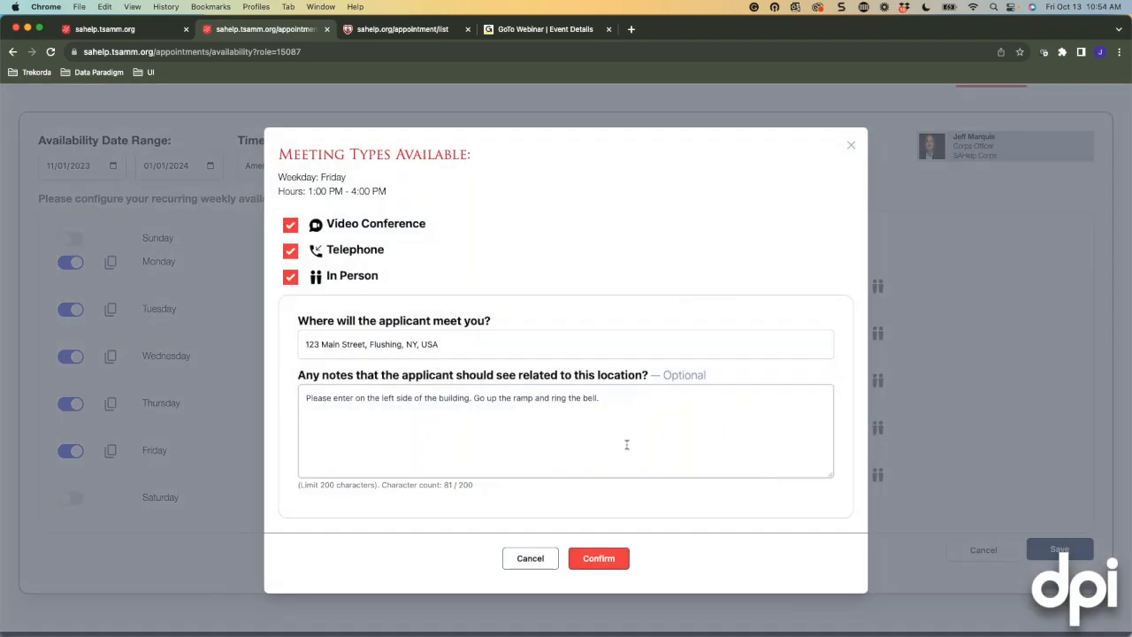
left_click(293, 277)
left_click(603, 449)
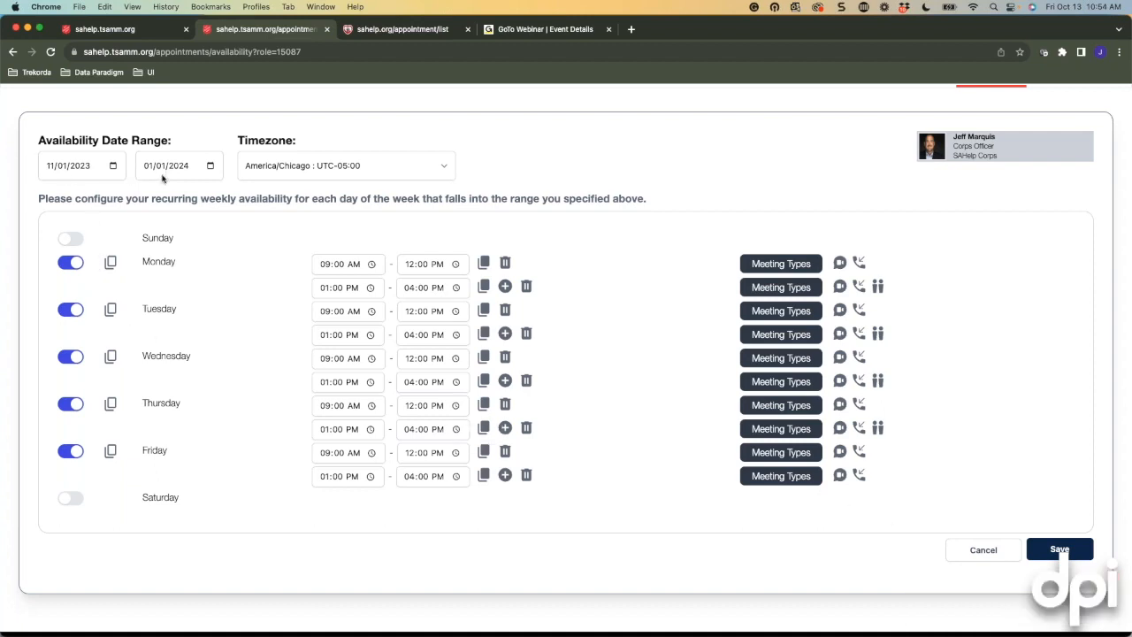
Save the availability schedule and check the in-person location details of its Tuesday afternoon block.
left_click(1070, 552)
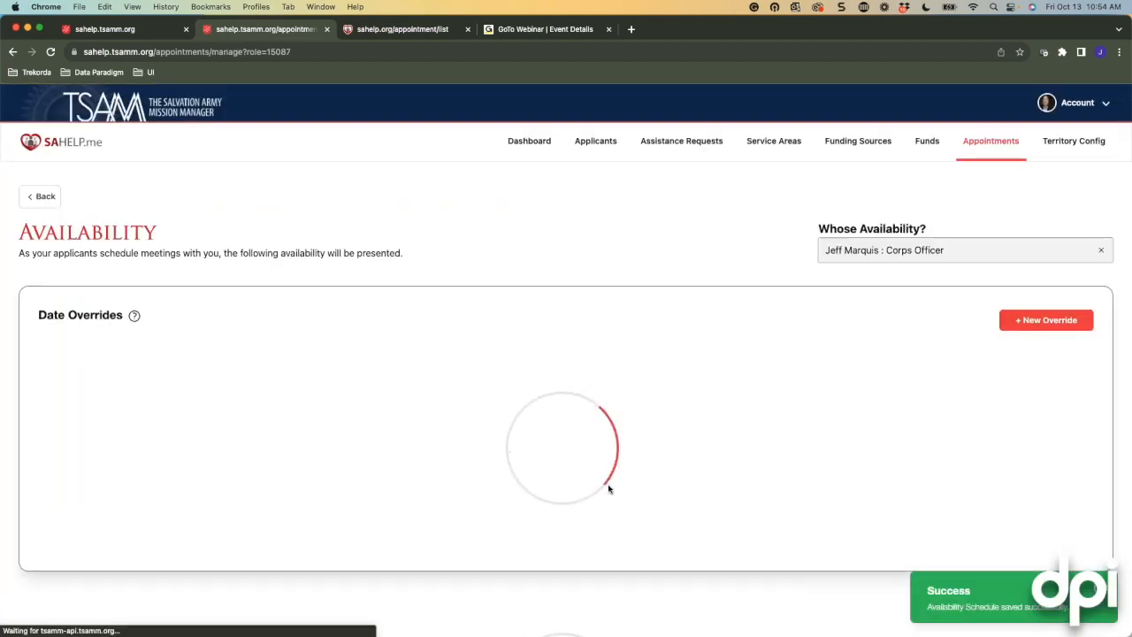
scroll(312, 405, "down", 2)
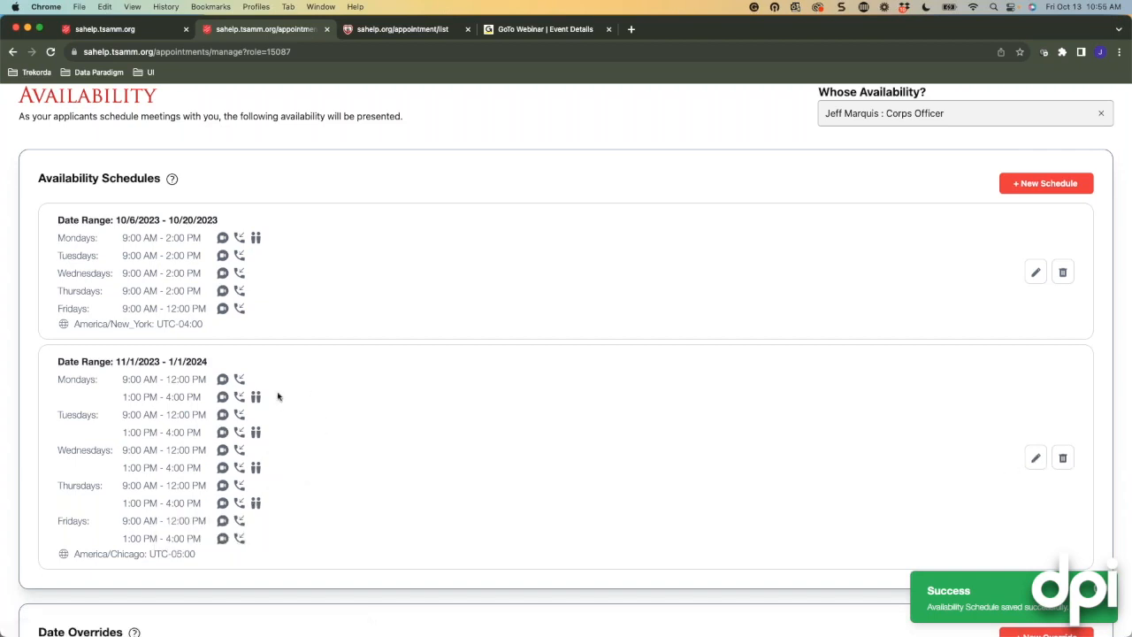
mouse_move(258, 435)
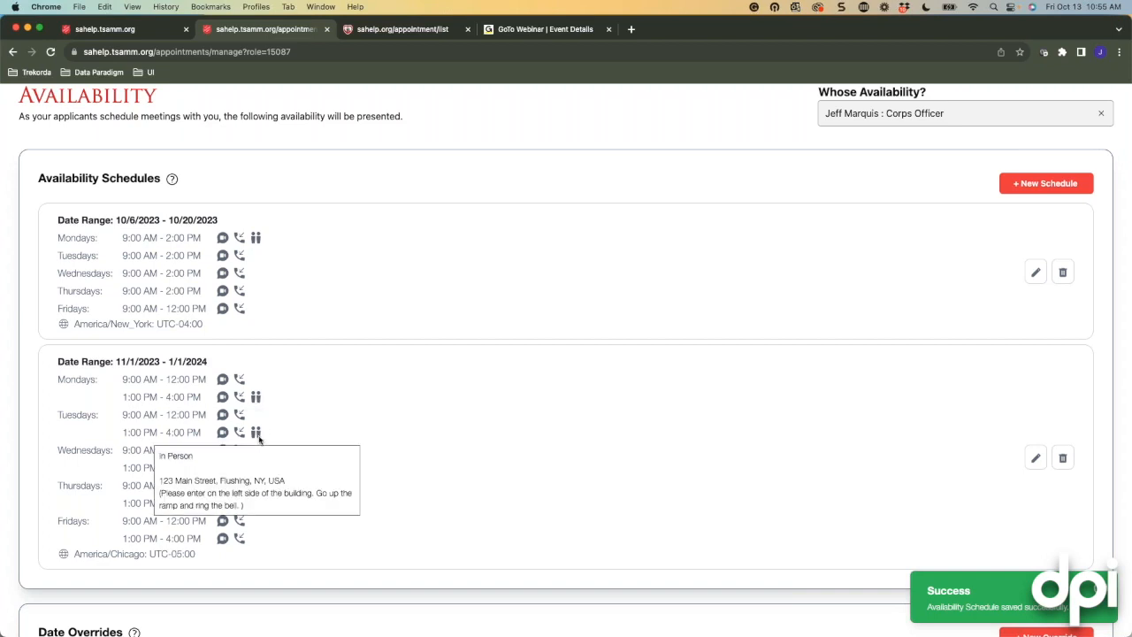
Start a new date override and select December 26 to 30, 2023 as its dates.
scroll(409, 444, "down", 5)
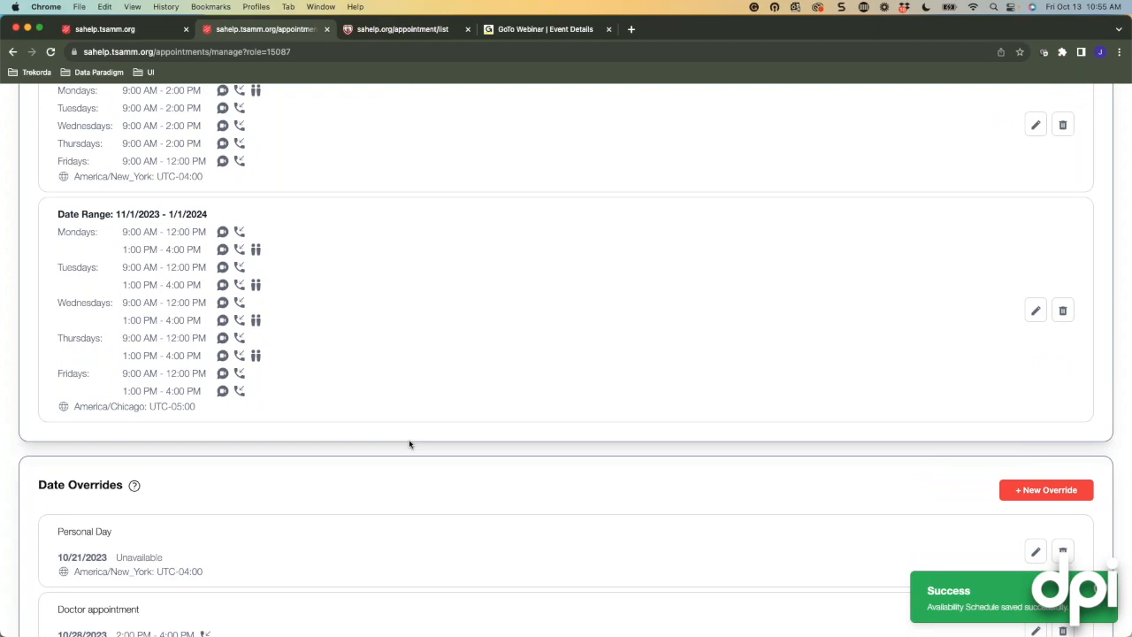
scroll(399, 416, "down", 2)
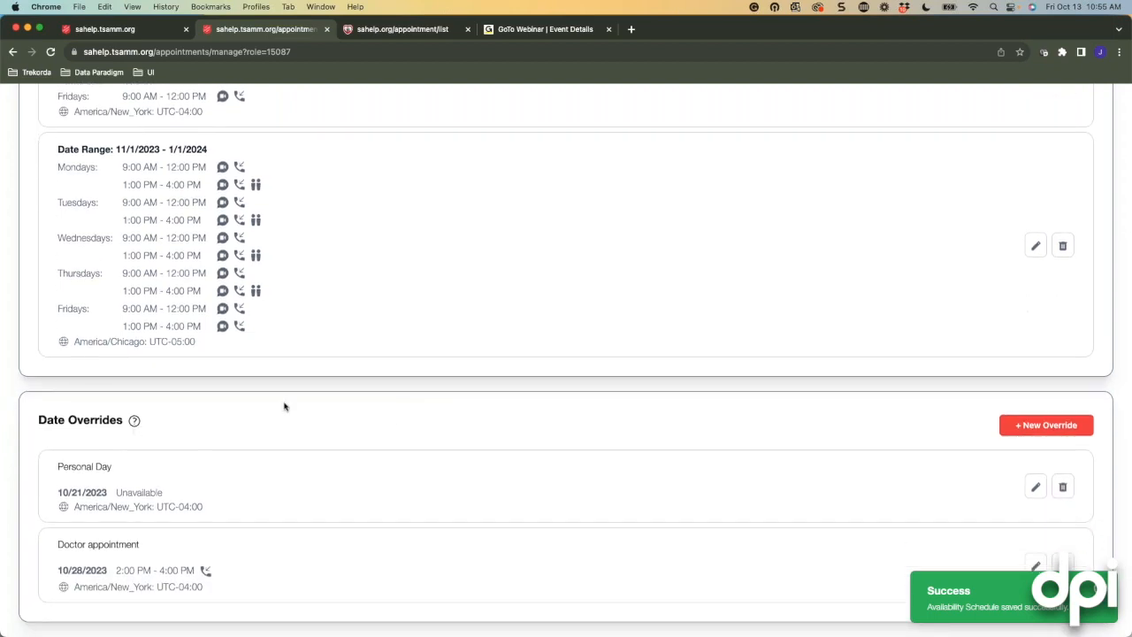
scroll(284, 406, "down", 1)
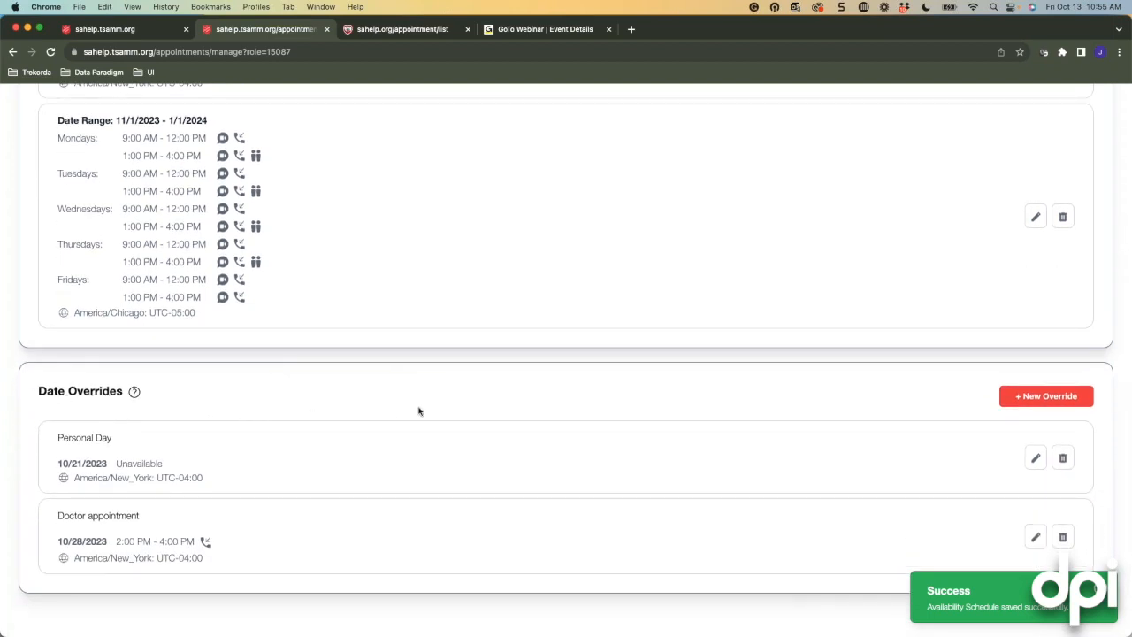
left_click(1046, 397)
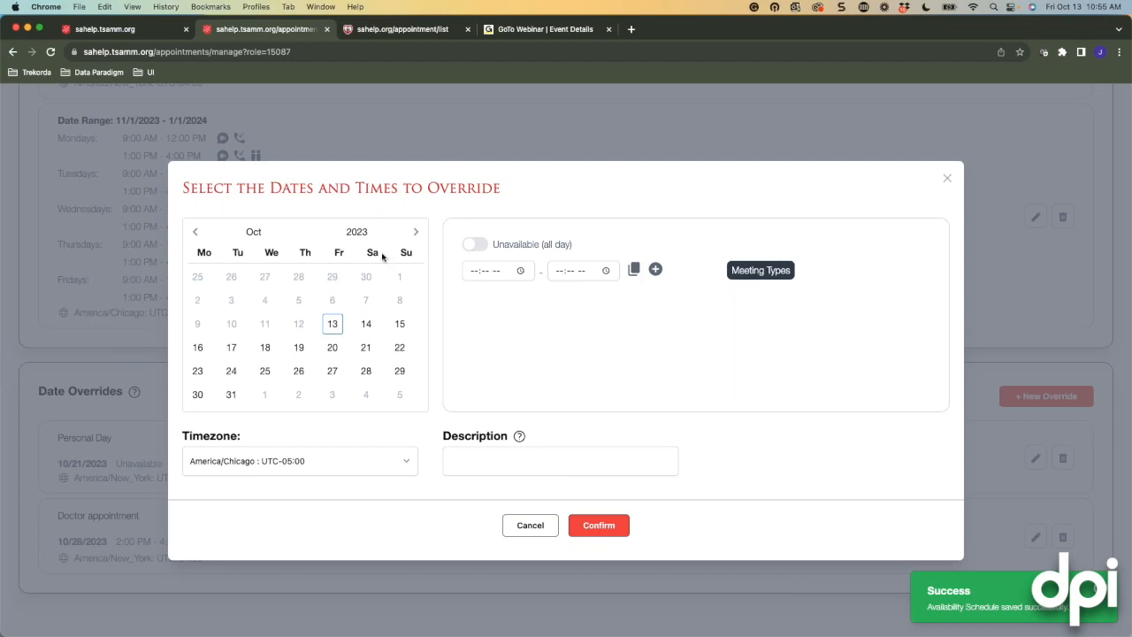
left_click(416, 232)
left_click(418, 242)
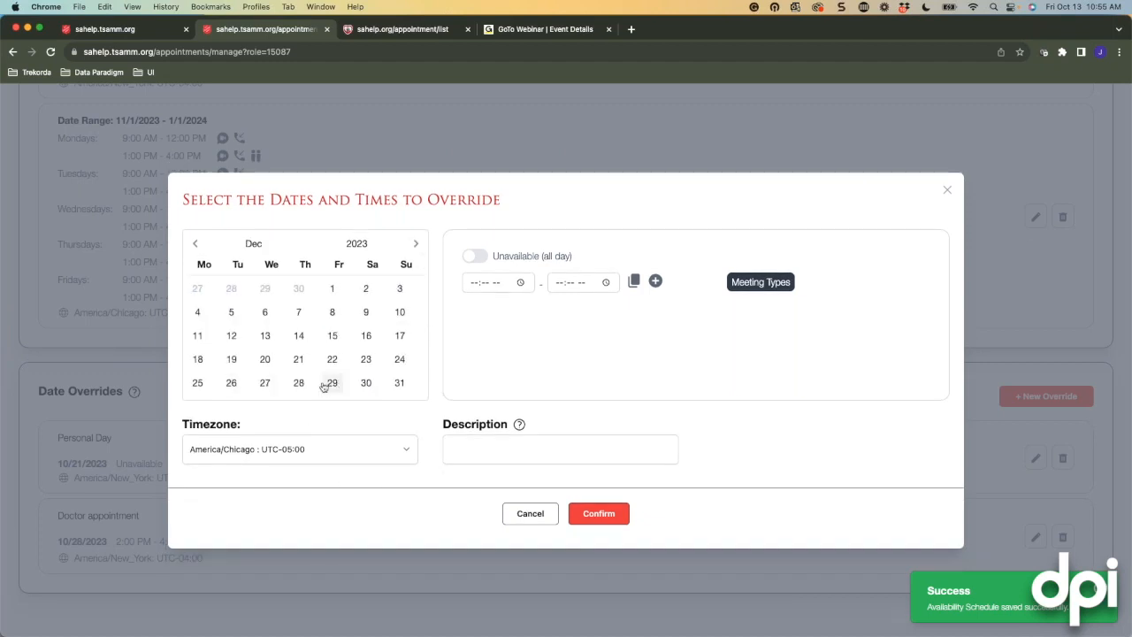
left_click(231, 383)
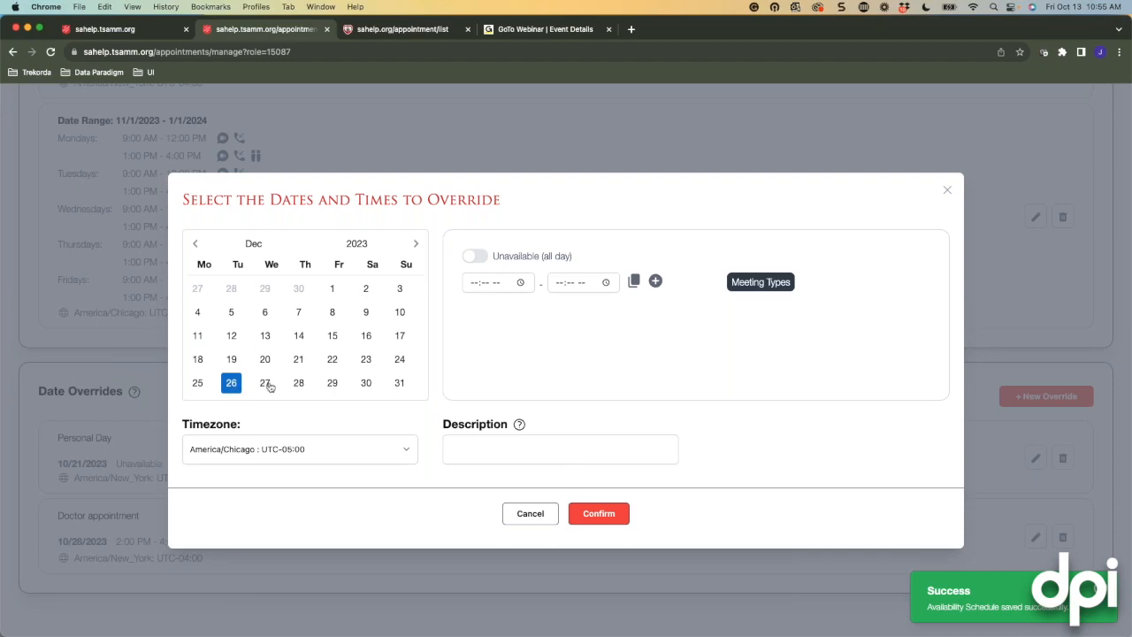
left_click(264, 383)
left_click(298, 383)
left_click(332, 383)
left_click(366, 383)
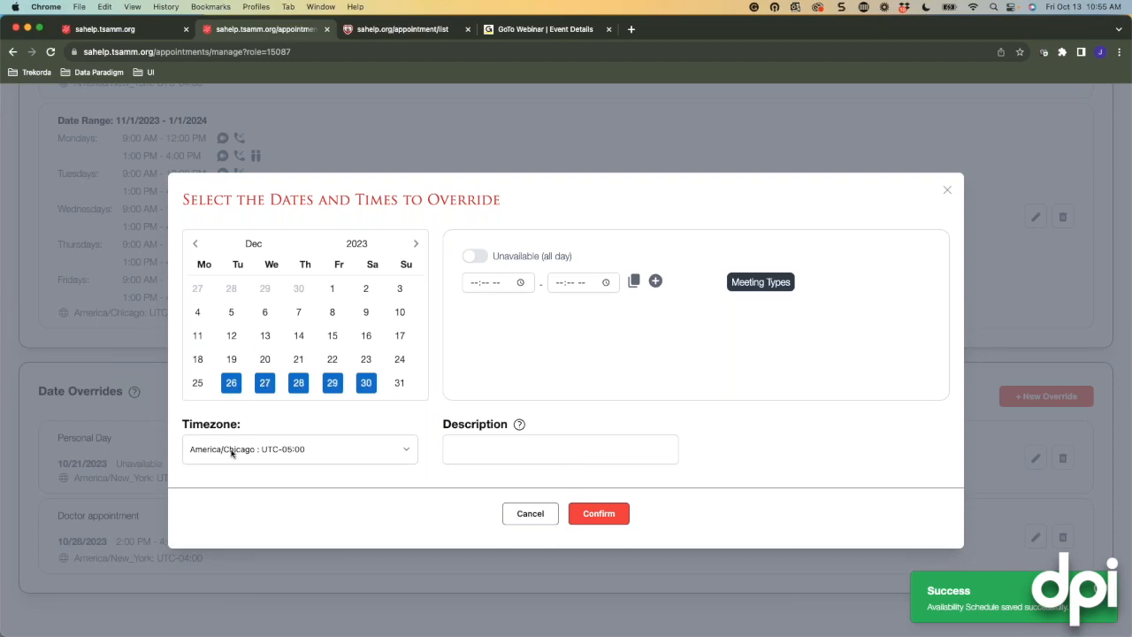
Mark the override dates as unavailable all day, describe them as "Christmas Vacation" and confirm the override.
left_click(475, 256)
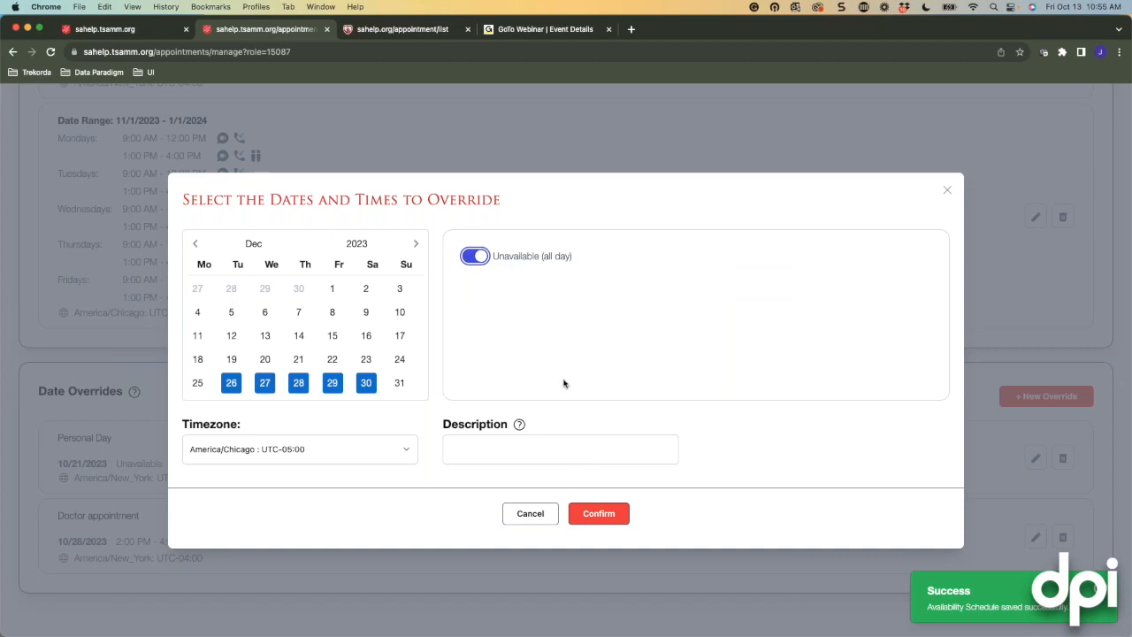
left_click(496, 448)
type("C")
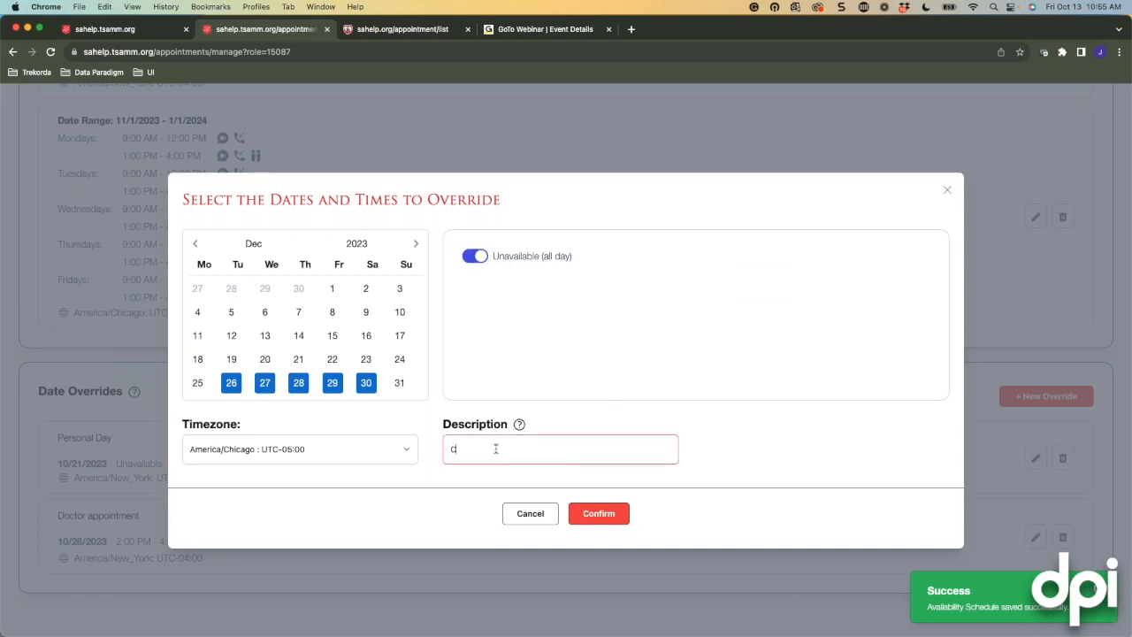
type("hristmas Vacation")
left_click(602, 517)
left_click(1102, 526)
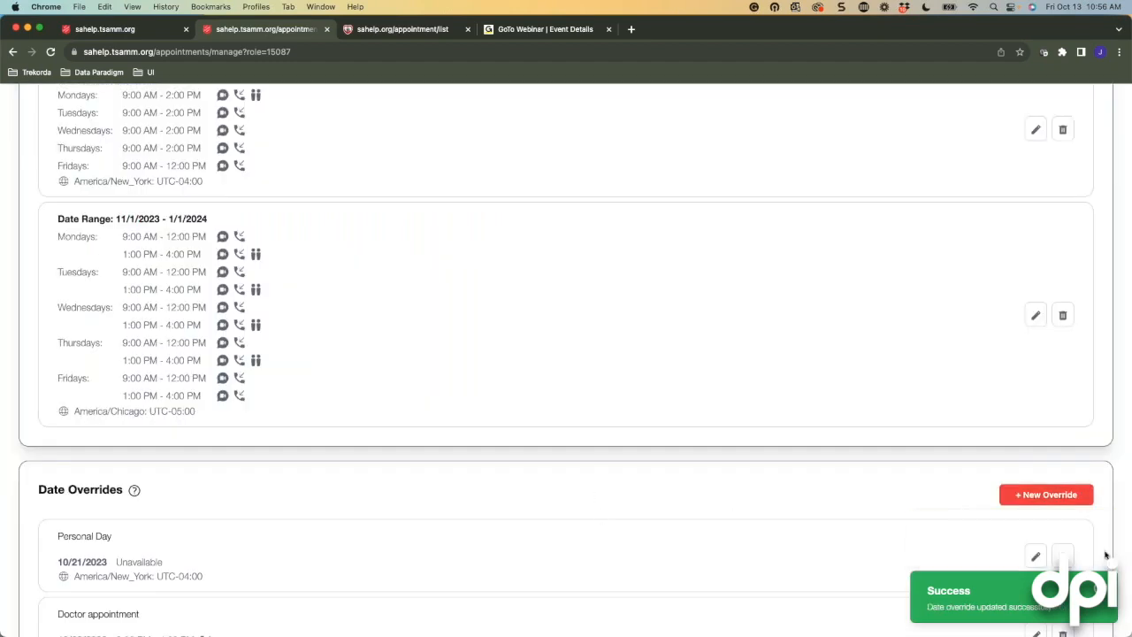
Review the saved schedules and date overrides, and open the calendar view of the Corps Officer's availability and appointments.
scroll(371, 336, "up", 2)
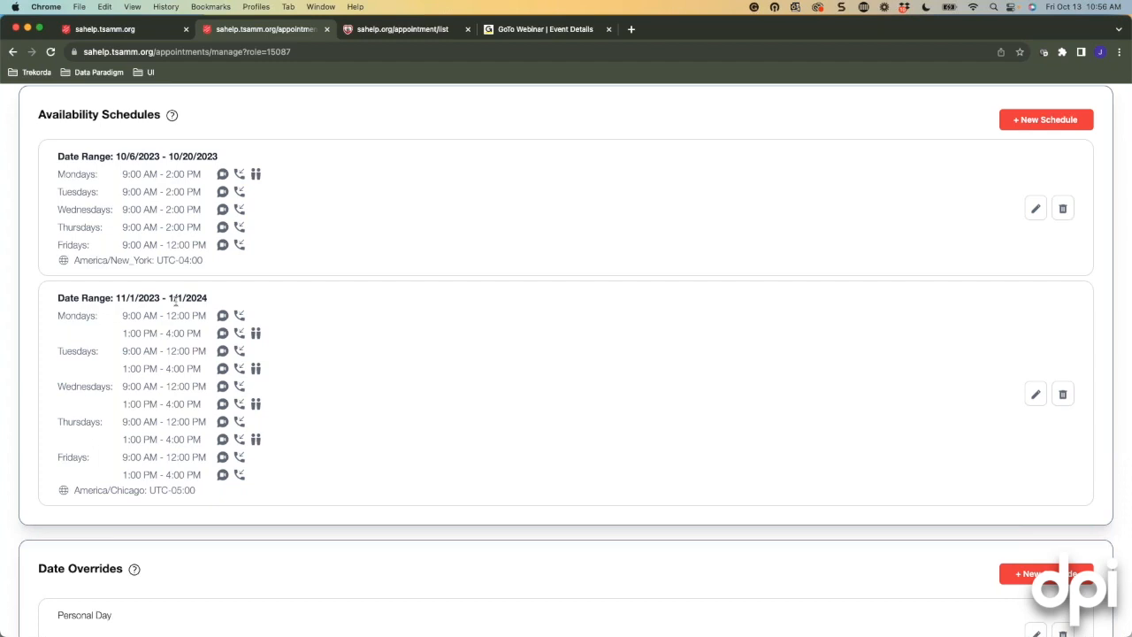
scroll(250, 459, "down", 6)
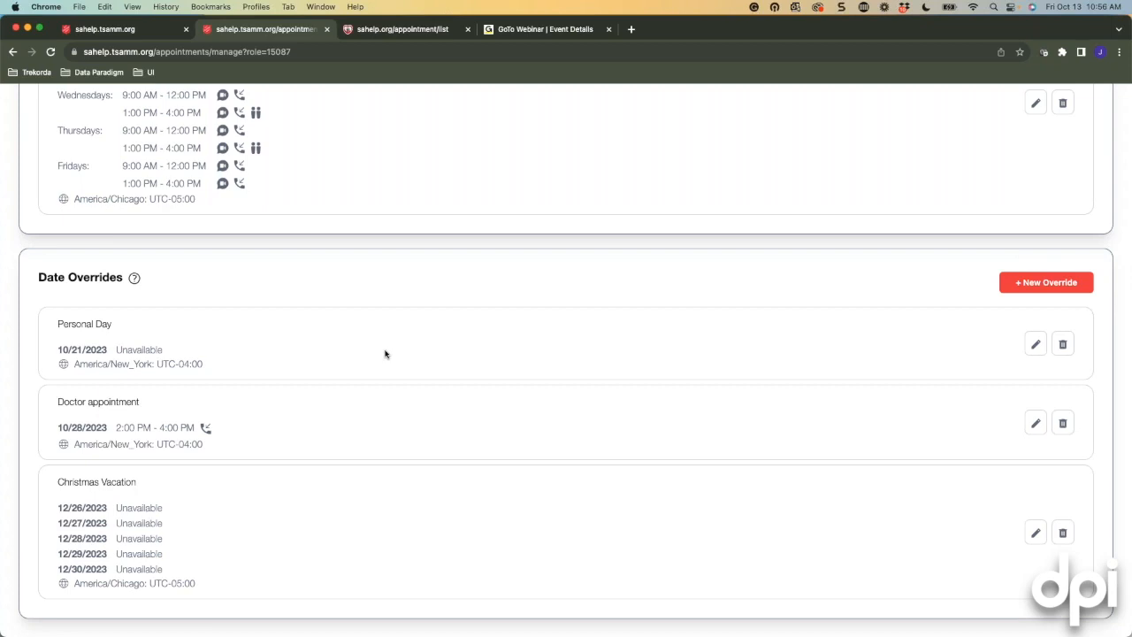
scroll(398, 336, "up", 10)
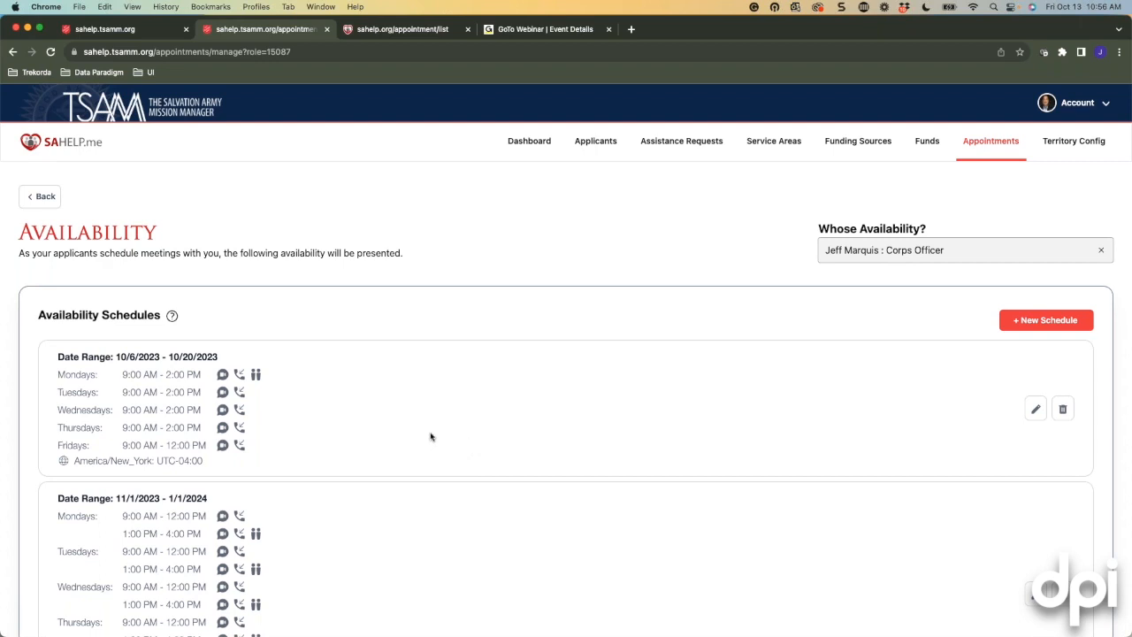
scroll(430, 434, "down", 3)
scroll(429, 434, "up", 3)
left_click(982, 147)
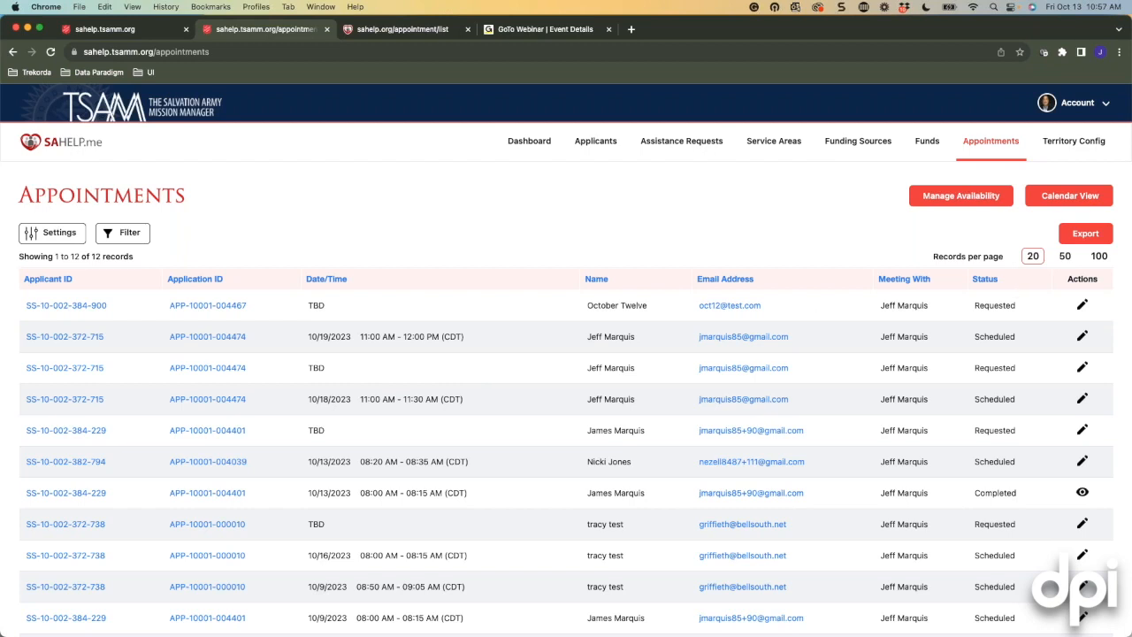
left_click(1057, 196)
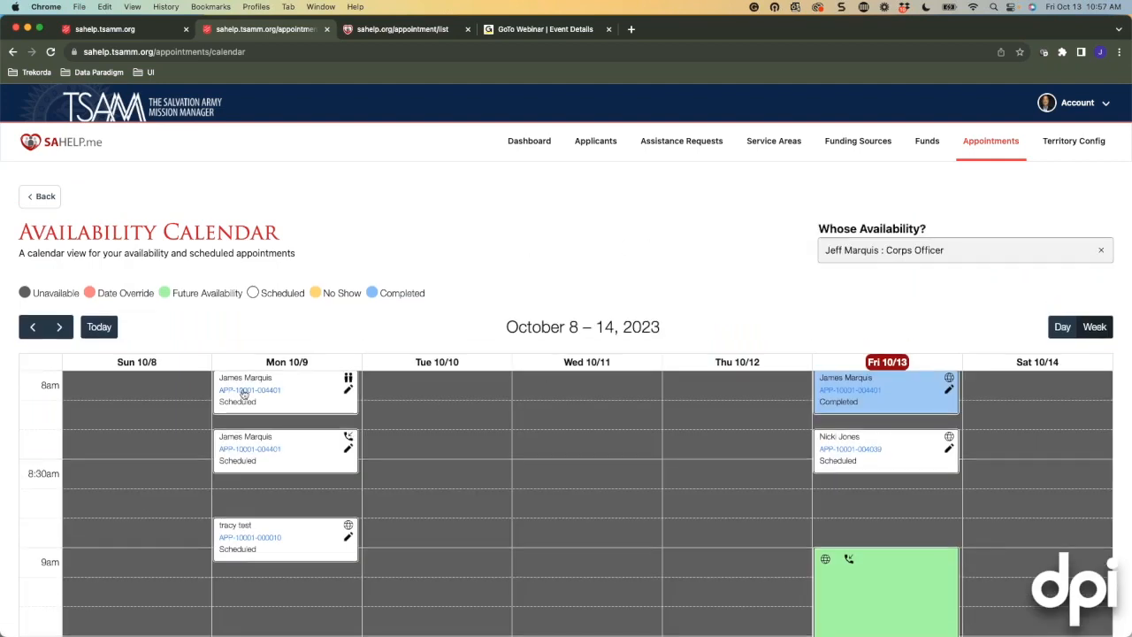
scroll(268, 269, "down", 3)
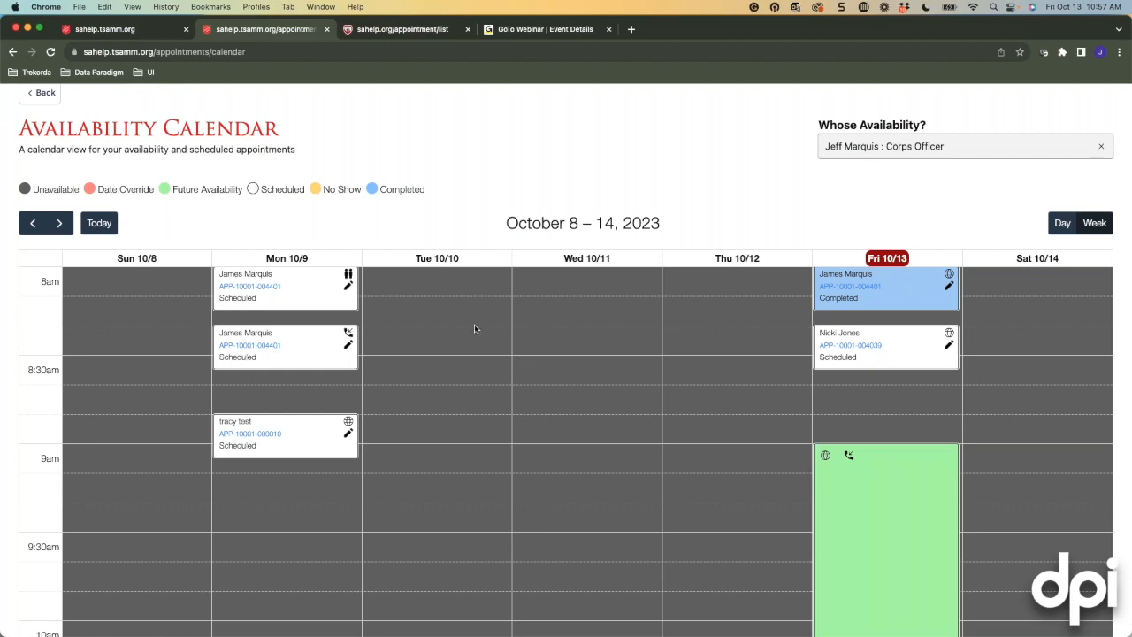
Show the week of October 15 – 21, 2023 in the availability calendar and check the times of its Wednesday and Thursday late-morning appointments.
left_click(60, 224)
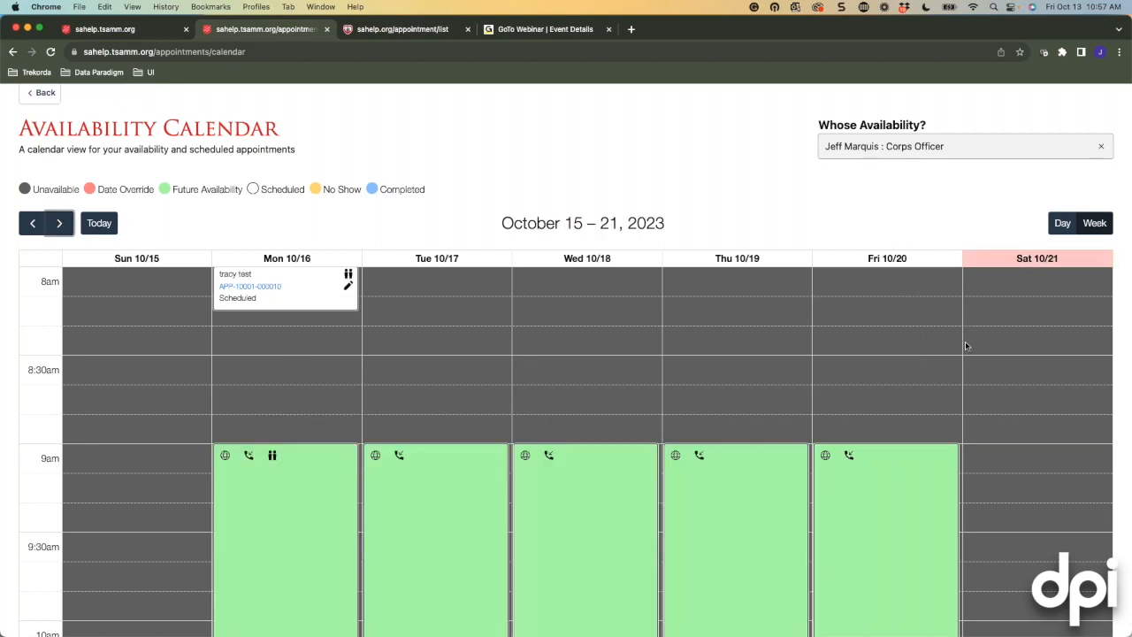
mouse_move(1030, 262)
scroll(466, 386, "up", 2)
scroll(466, 386, "down", 8)
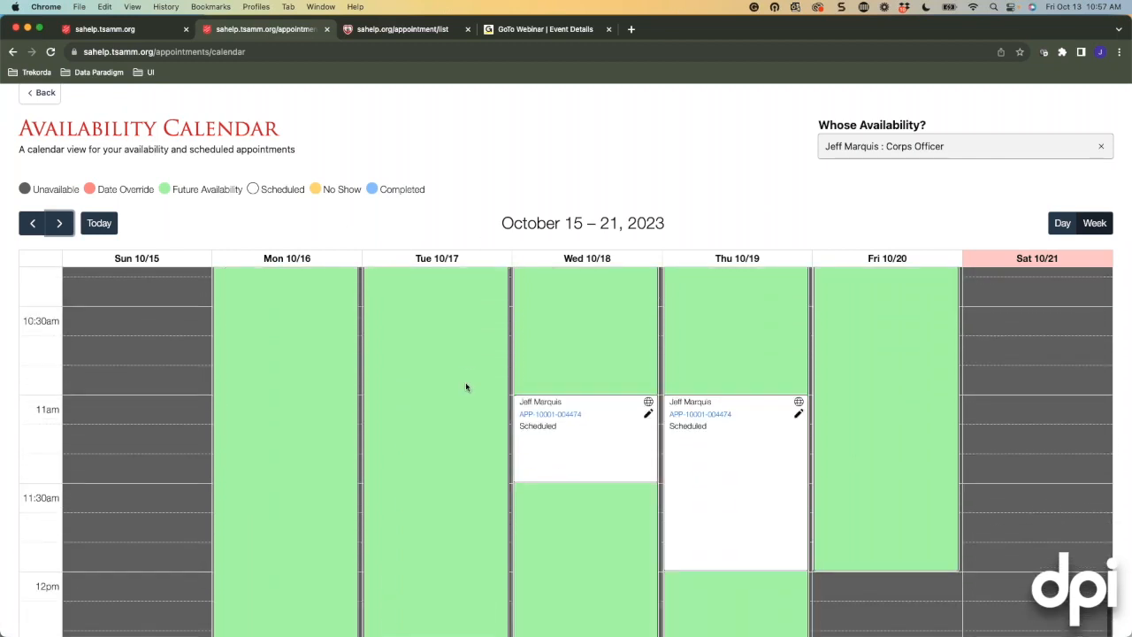
scroll(465, 382, "up", 1)
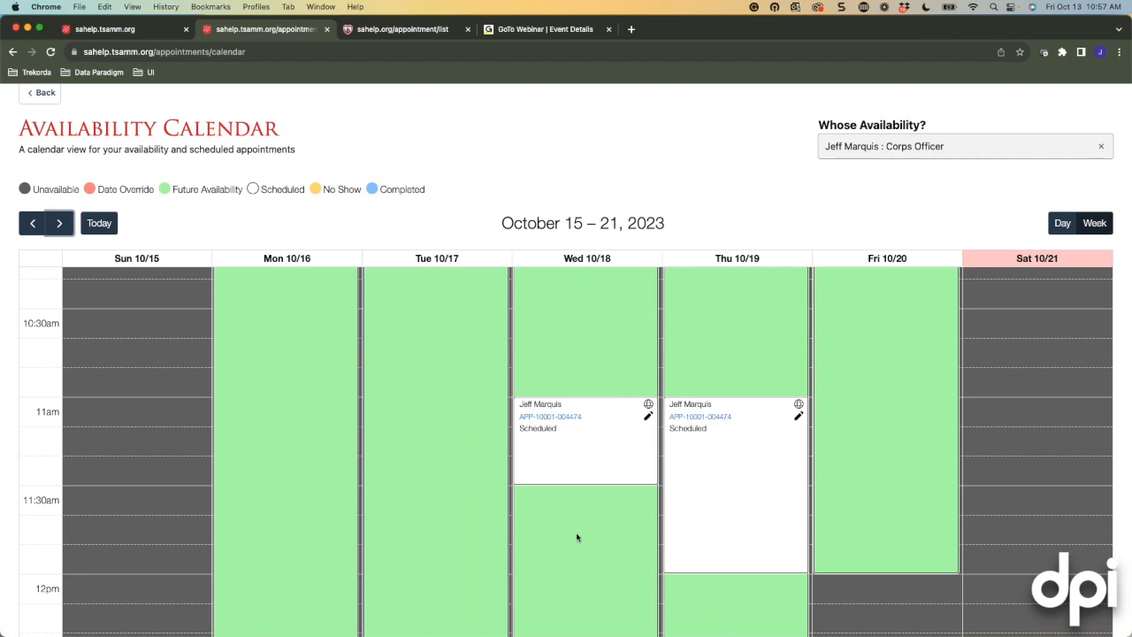
scroll(338, 493, "down", 1)
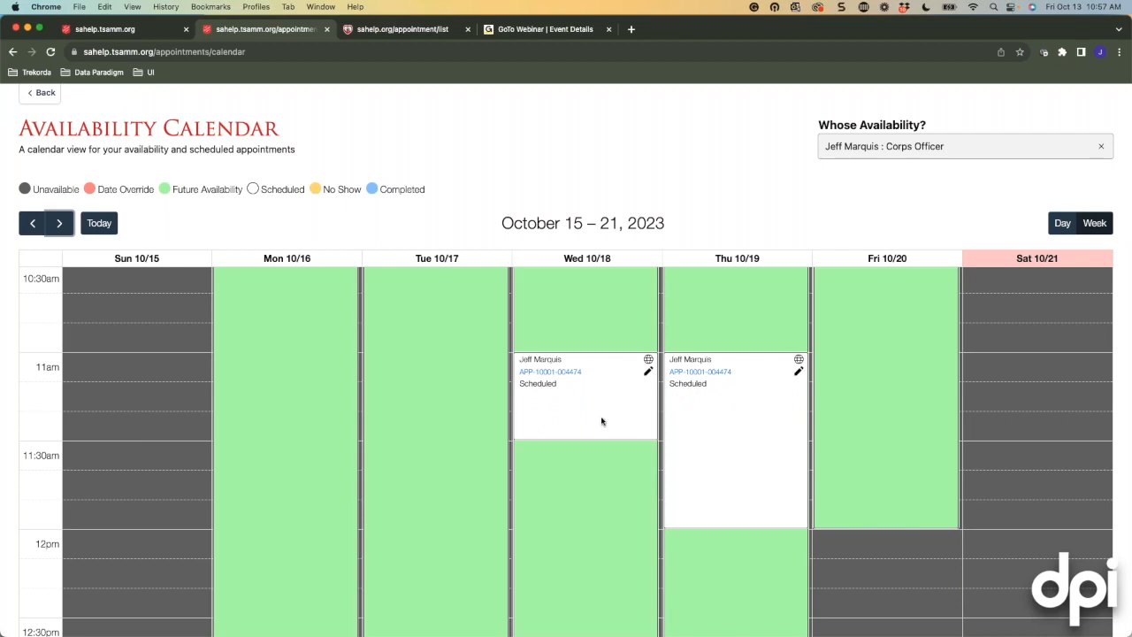
mouse_move(558, 362)
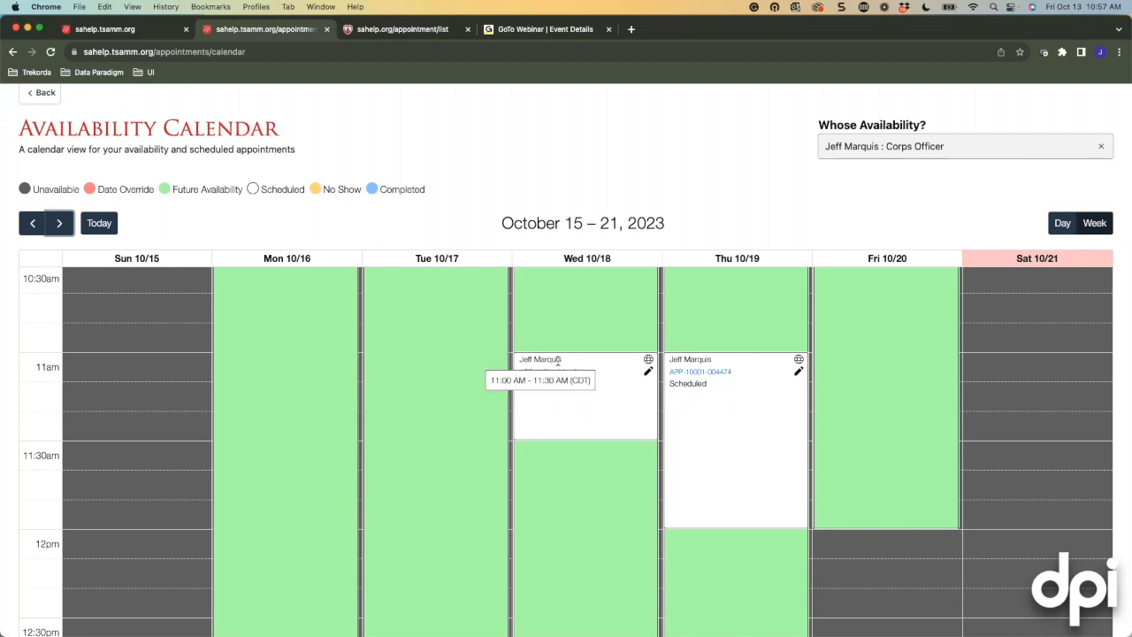
mouse_move(689, 357)
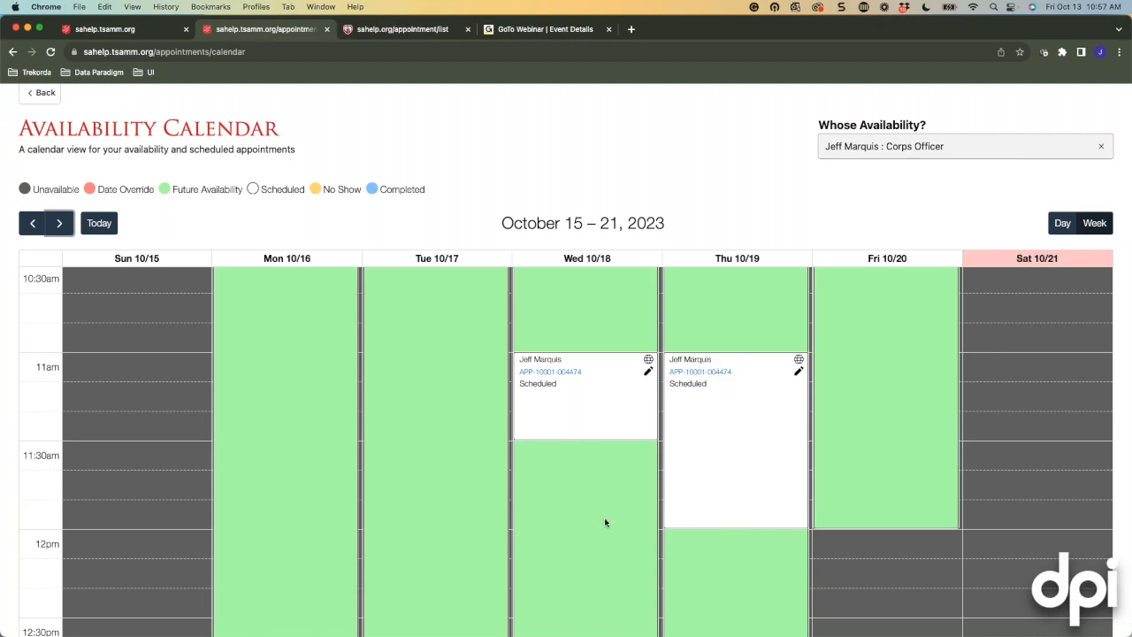
Look through the remaining hours of the displayed week and return to the appointments list.
scroll(605, 520, "down", 10)
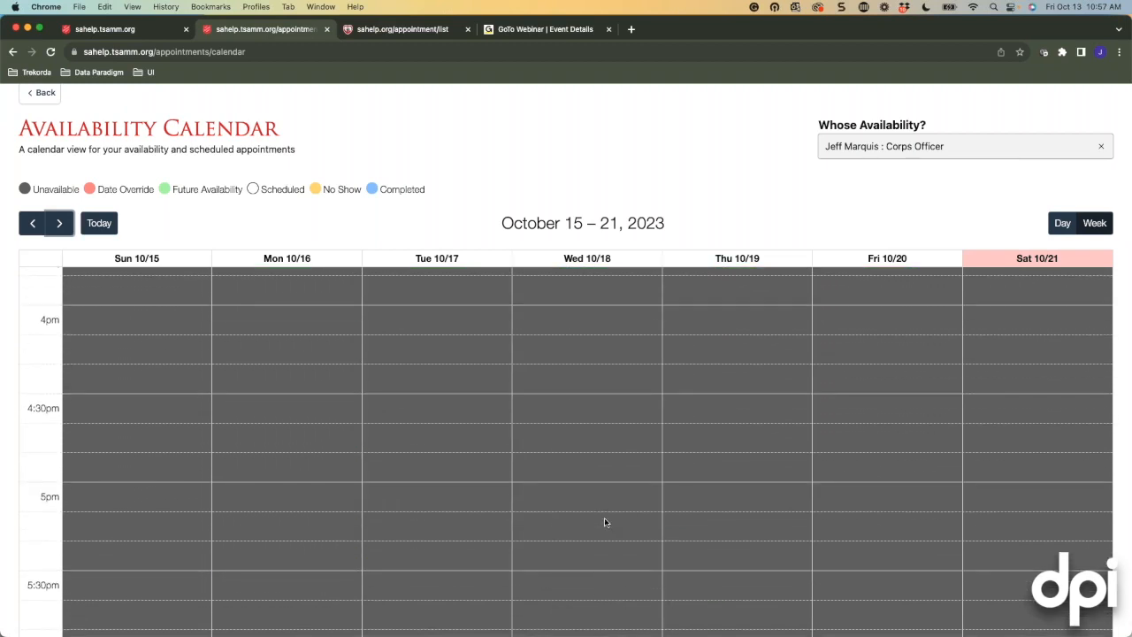
scroll(605, 522, "up", 12)
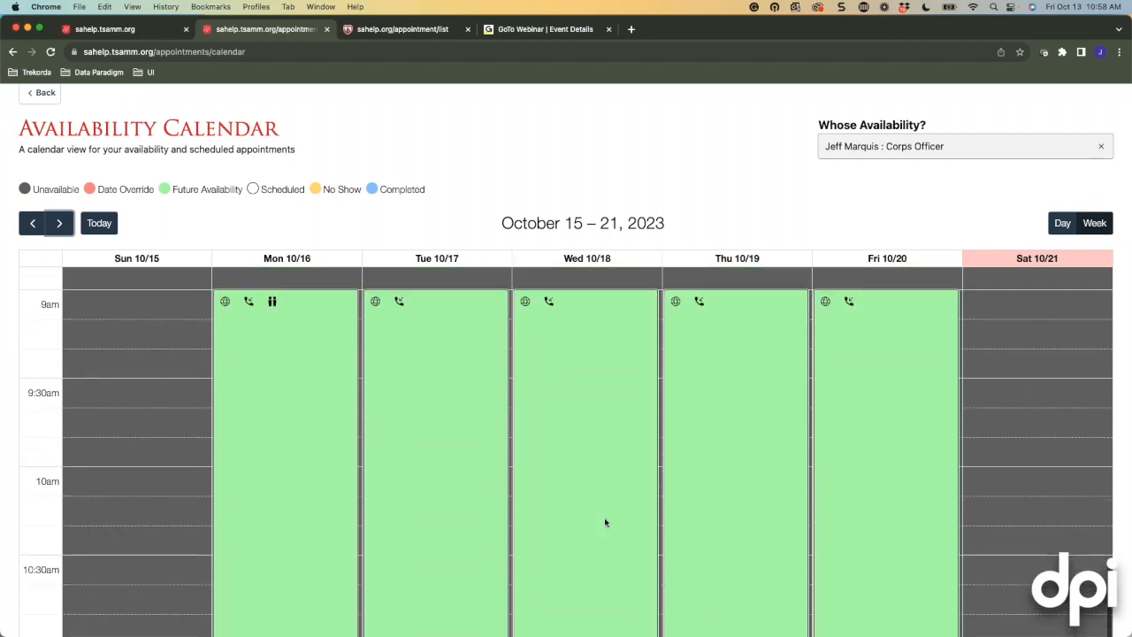
scroll(605, 522, "up", 2)
scroll(605, 522, "down", 1)
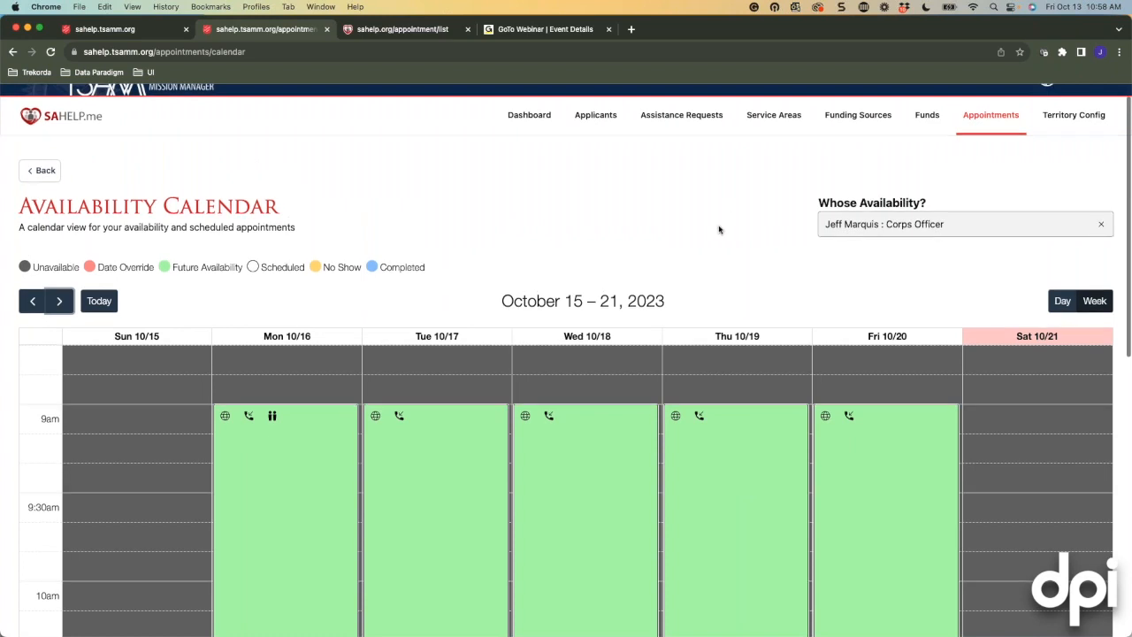
left_click(39, 171)
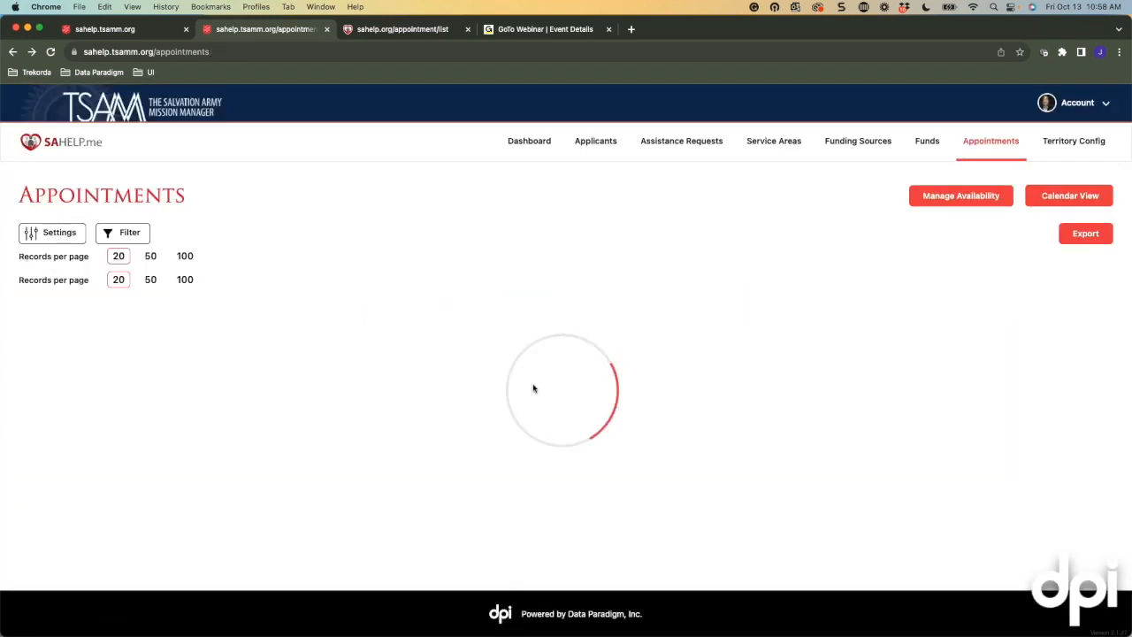